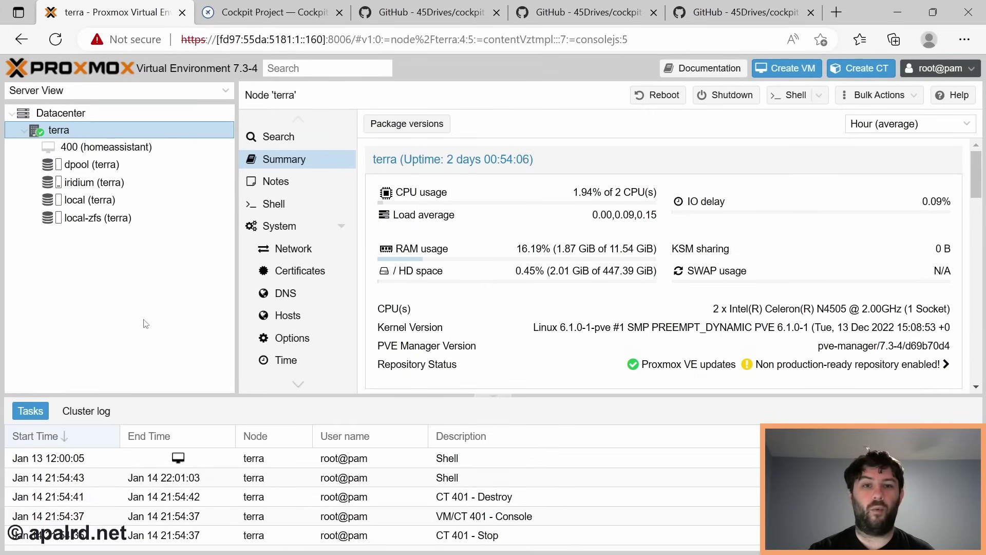
Step: Open the list of downloadable container templates for terra's local storage
left_click(283, 13)
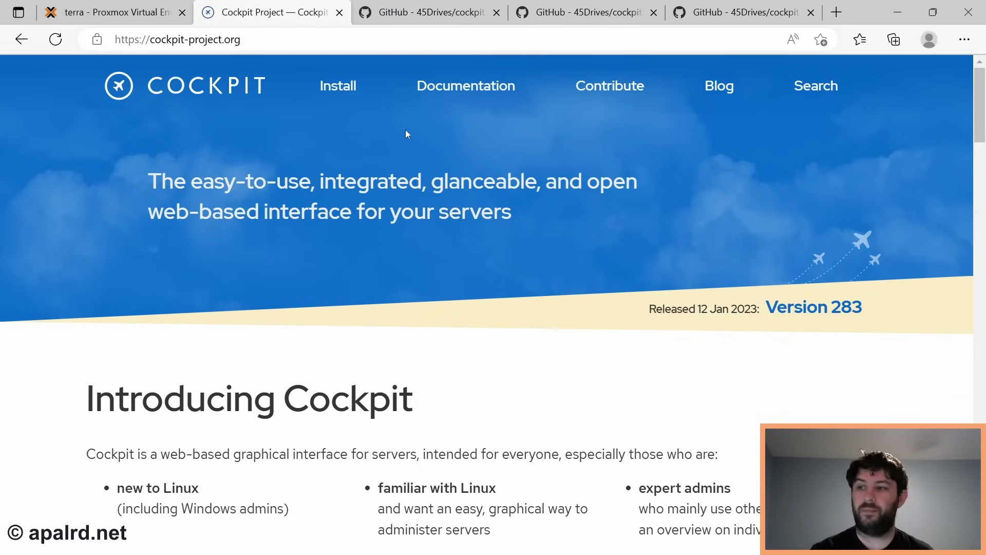
key("ctrl+1")
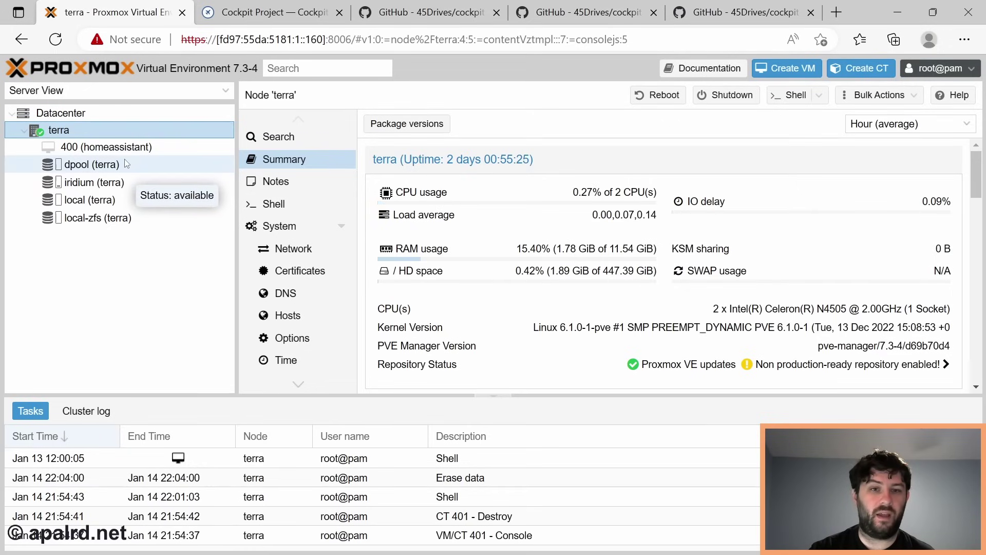
left_click(83, 203)
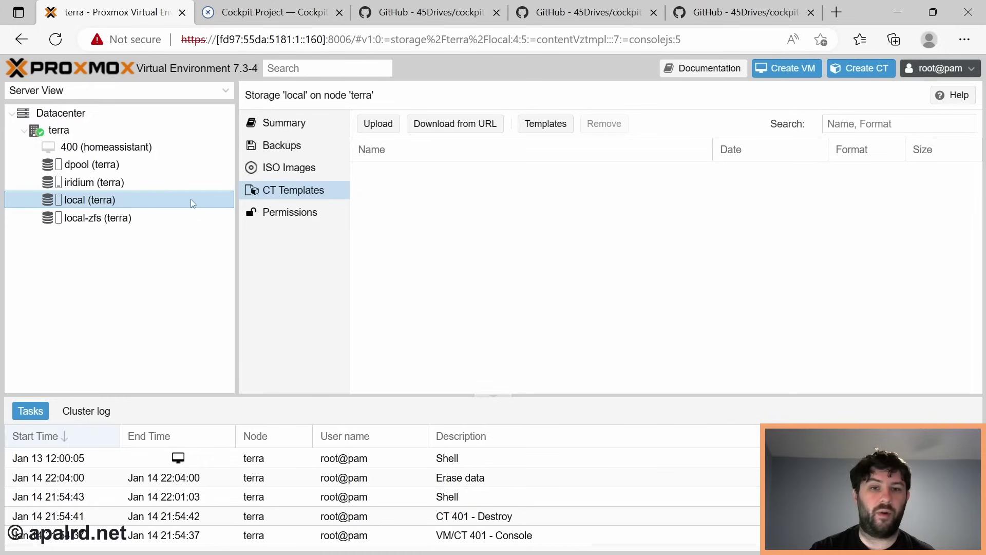
left_click(283, 191)
left_click(564, 126)
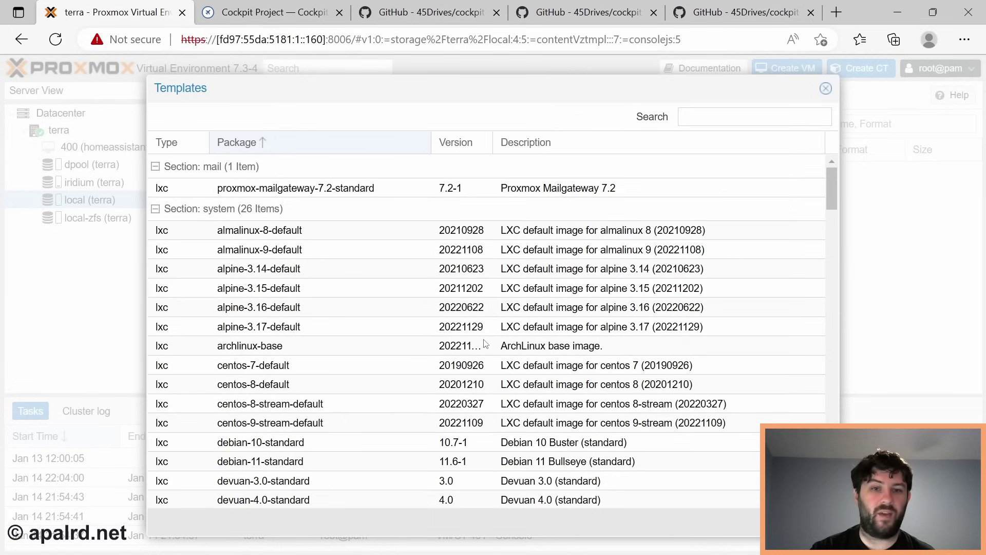
Step: Download the debian-11-standard template and close the finished download log
left_click(326, 142)
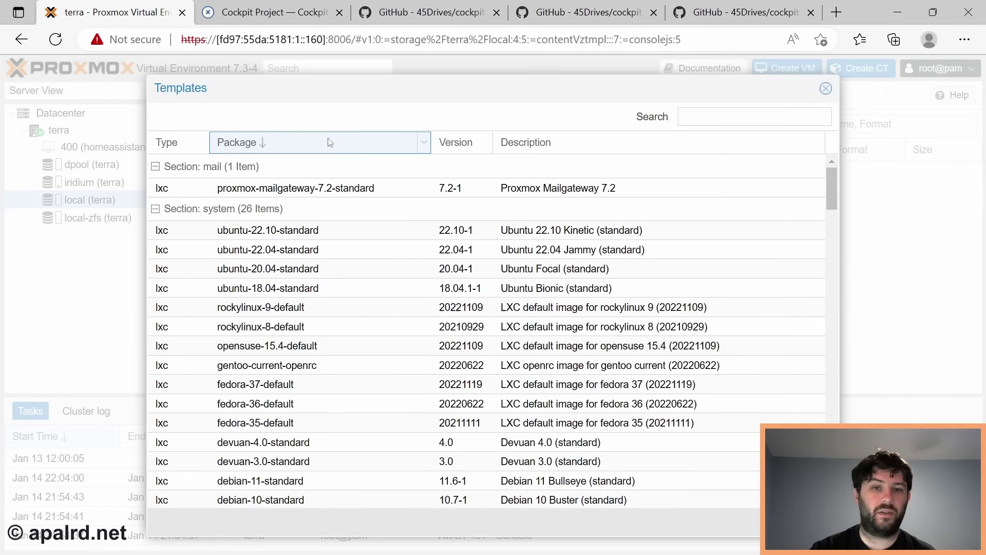
left_click(329, 143)
left_click(302, 463)
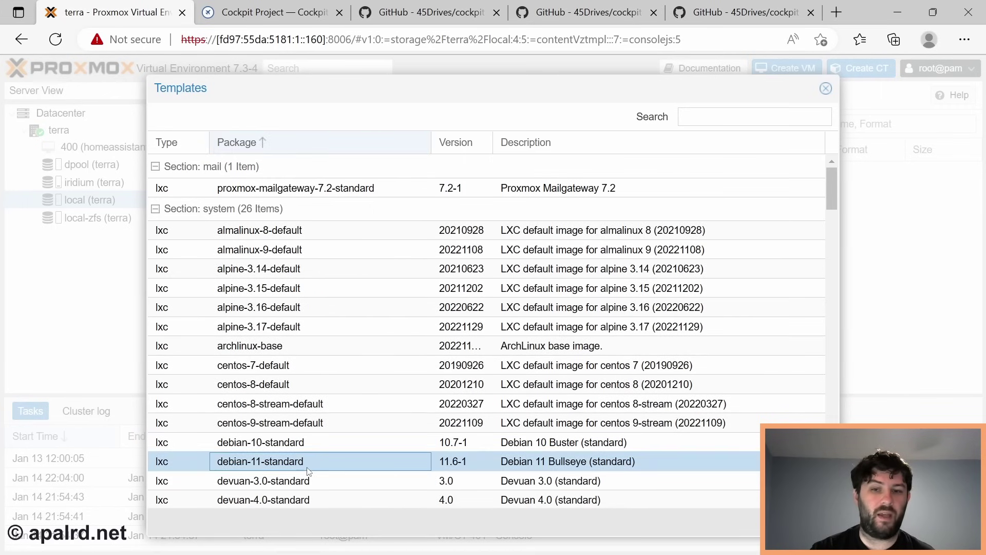
left_click_drag(478, 91, 341, 58)
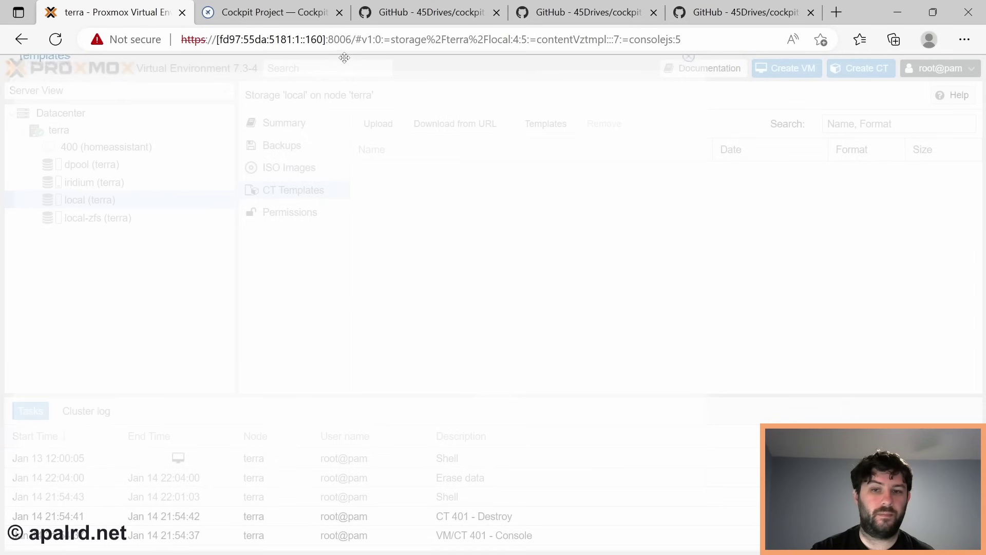
left_click(660, 488)
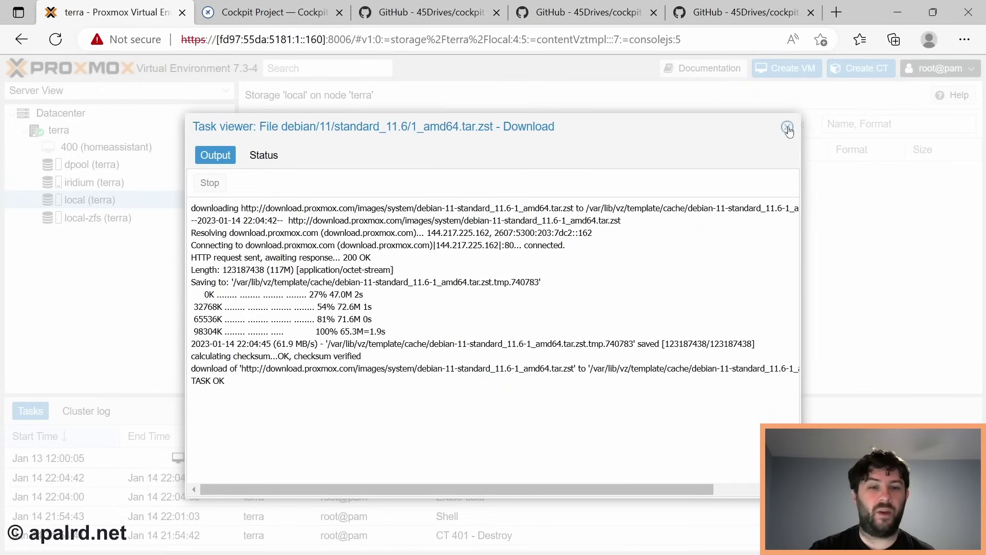
left_click(788, 127)
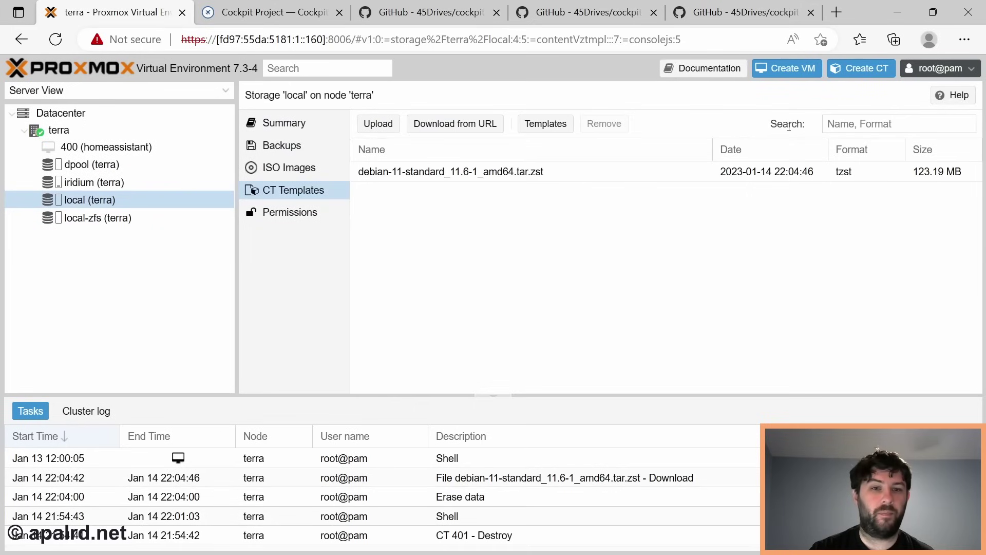
Step: Start a new container from the template with hostname fileserver
left_click(494, 176)
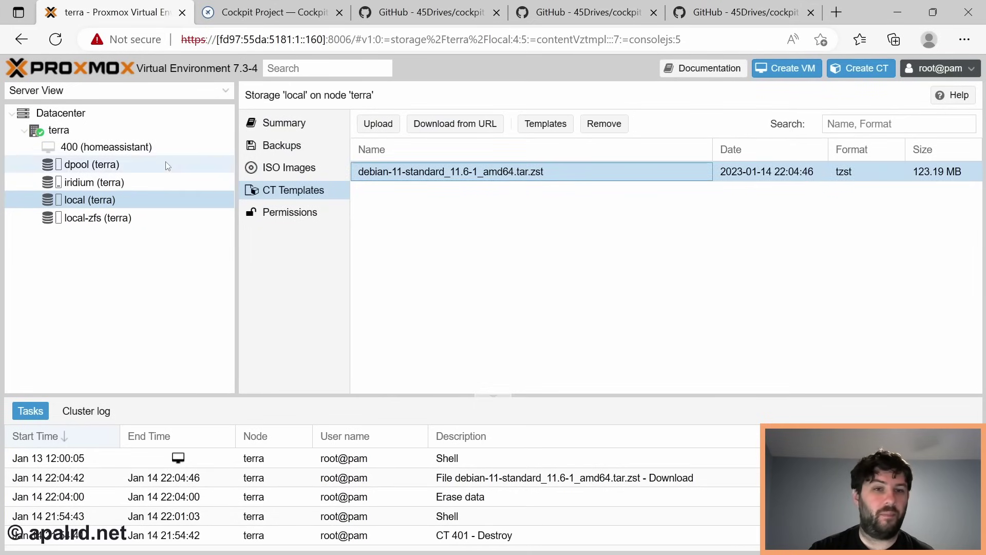
left_click(860, 68)
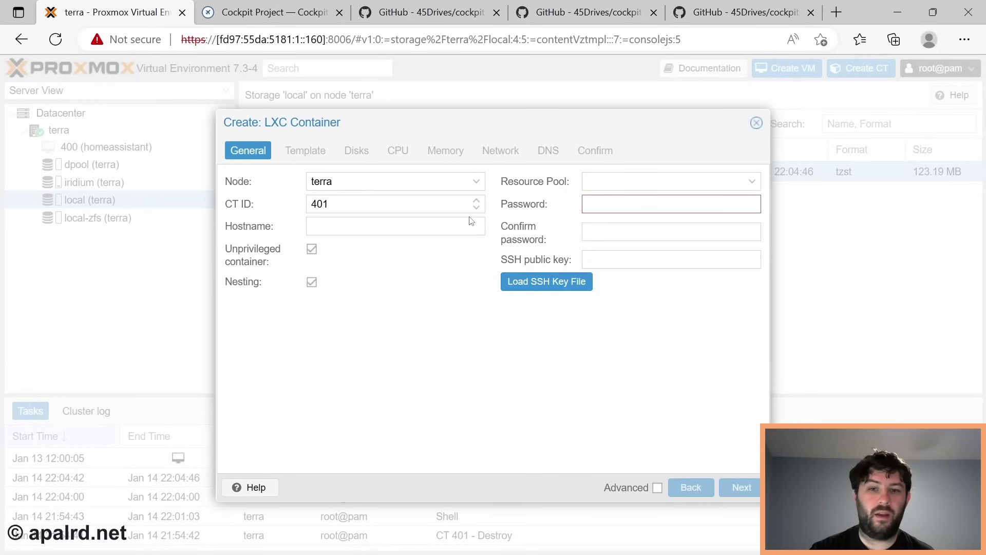
left_click(423, 228)
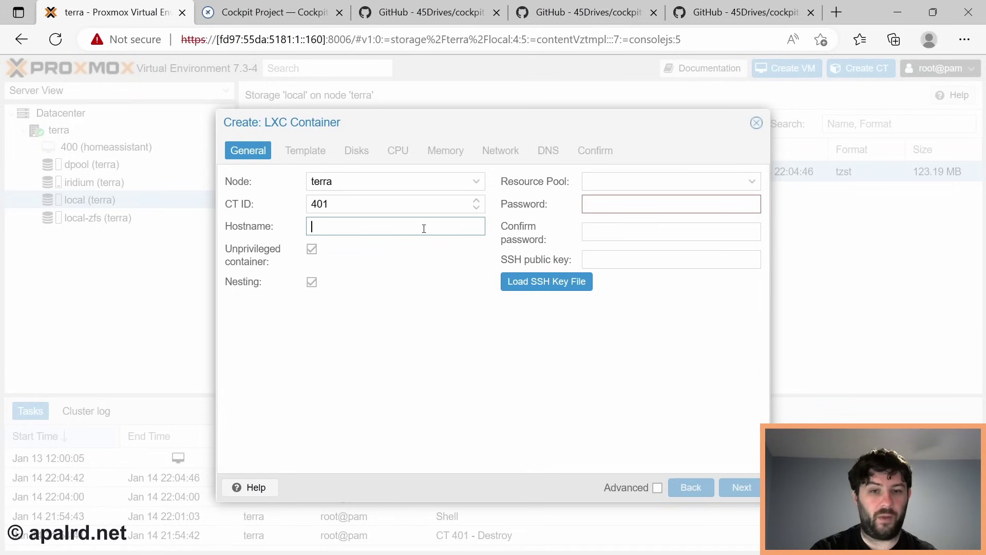
type("fileserver")
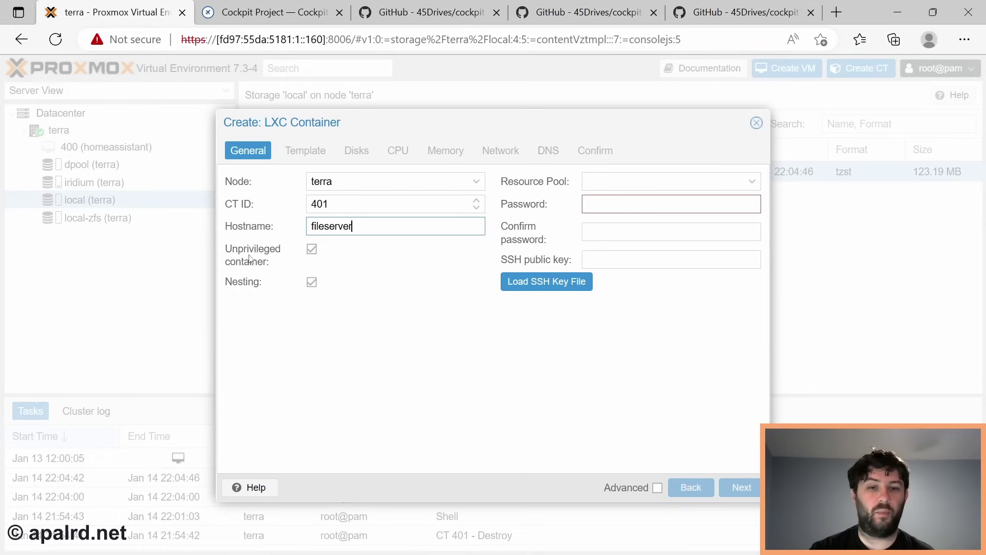
Step: Leave the Unprivileged container option checked
left_click(316, 254)
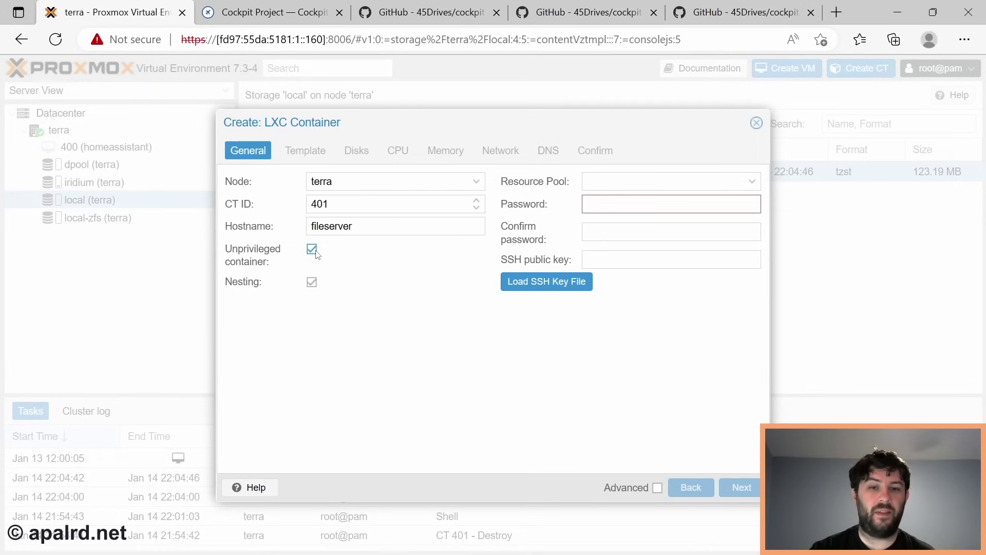
left_click(315, 253)
left_click(314, 254)
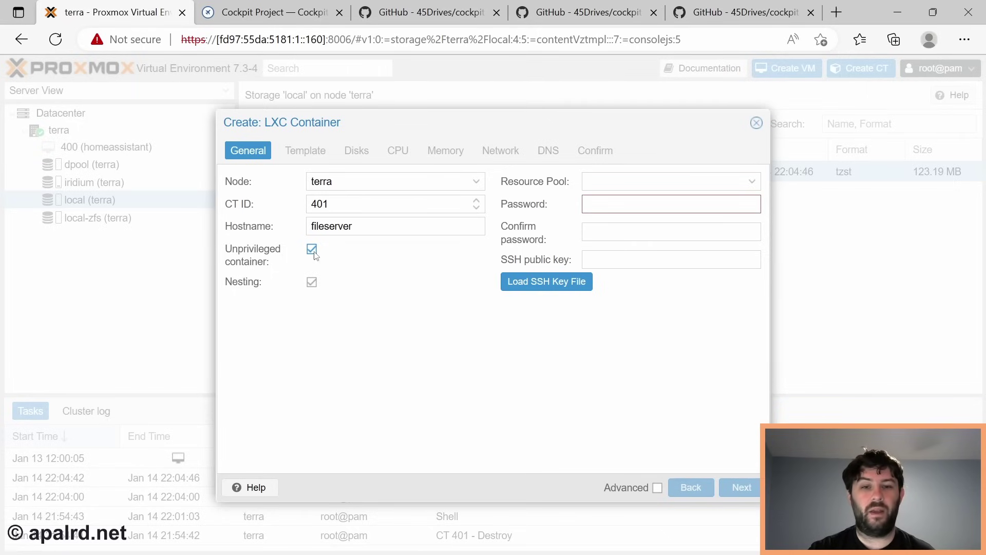
left_click(315, 254)
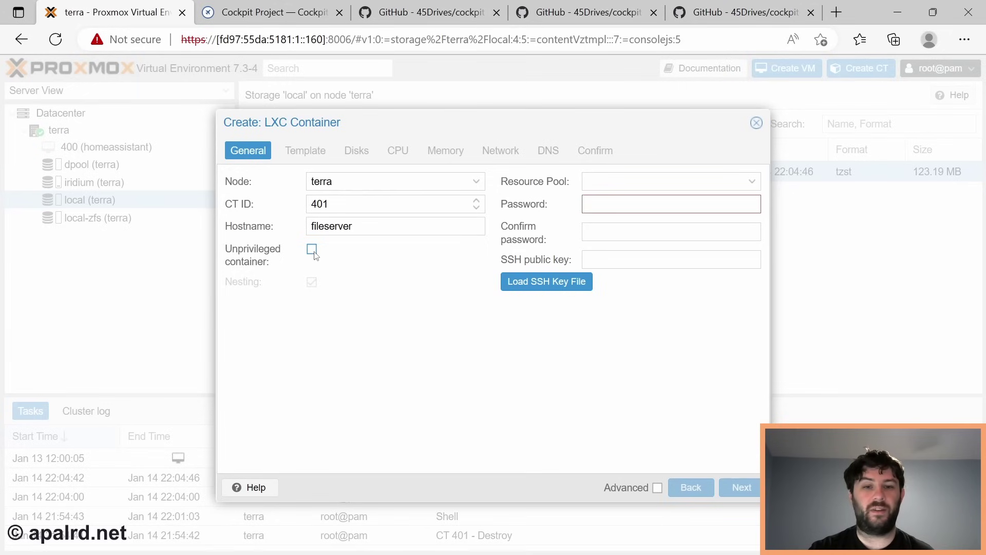
left_click(312, 251)
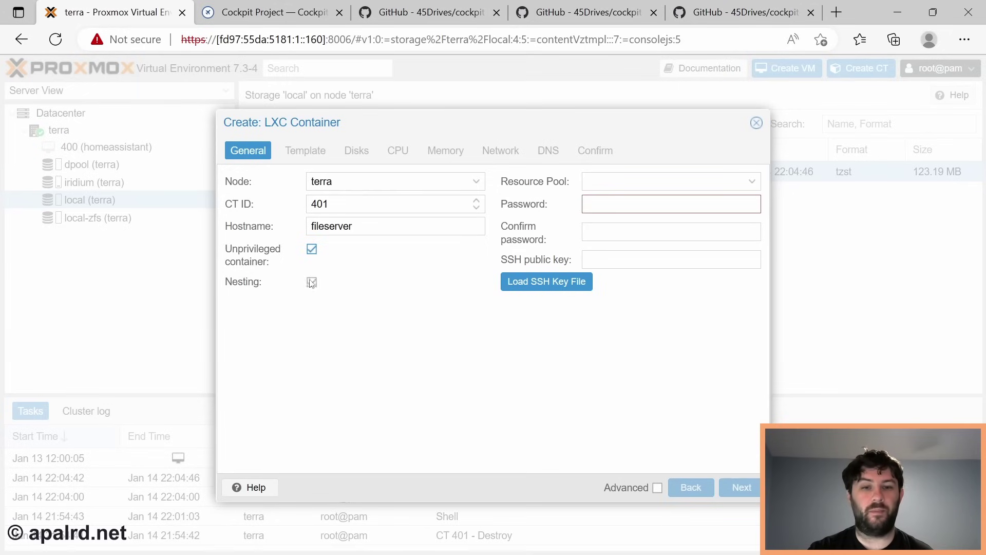
Step: Enter and confirm the container's root password
left_click(676, 207)
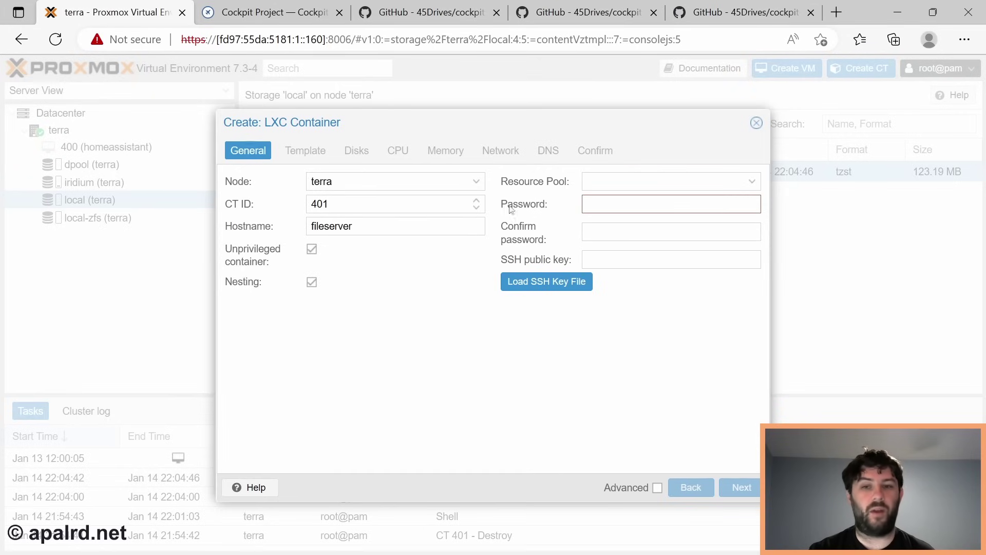
mouse_move(596, 208)
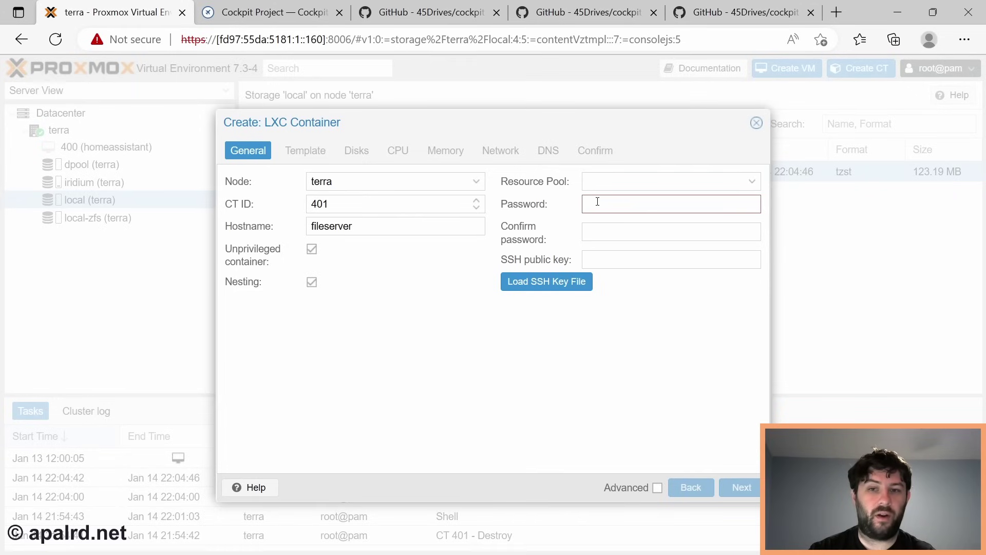
type("*****")
key("Tab")
type("*****")
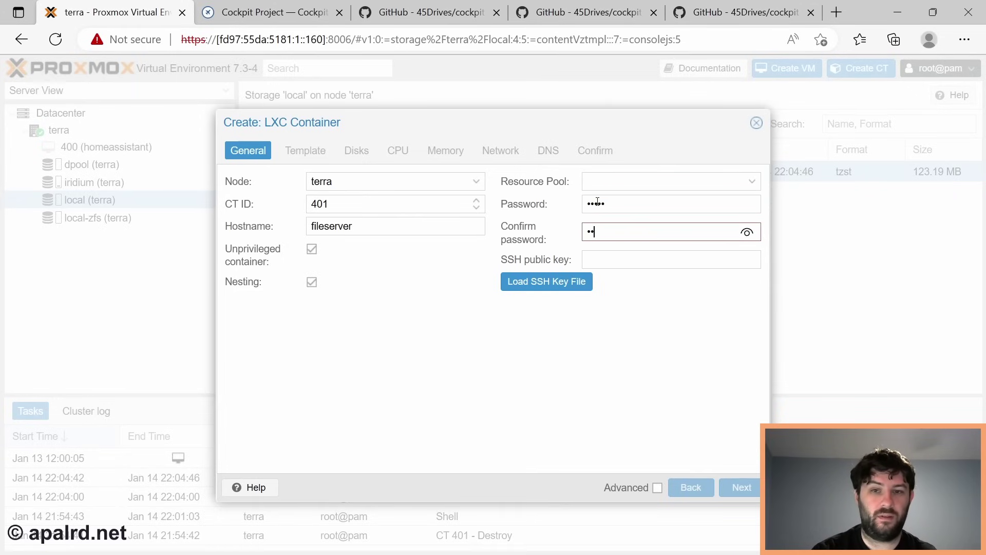
key("Tab")
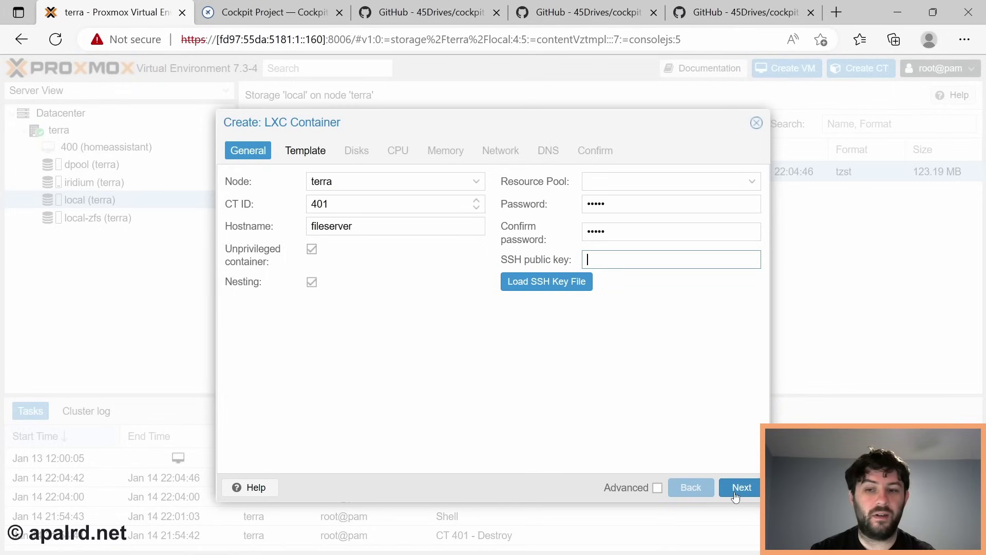
Step: Choose the debian-11-standard template from local storage
left_click(736, 492)
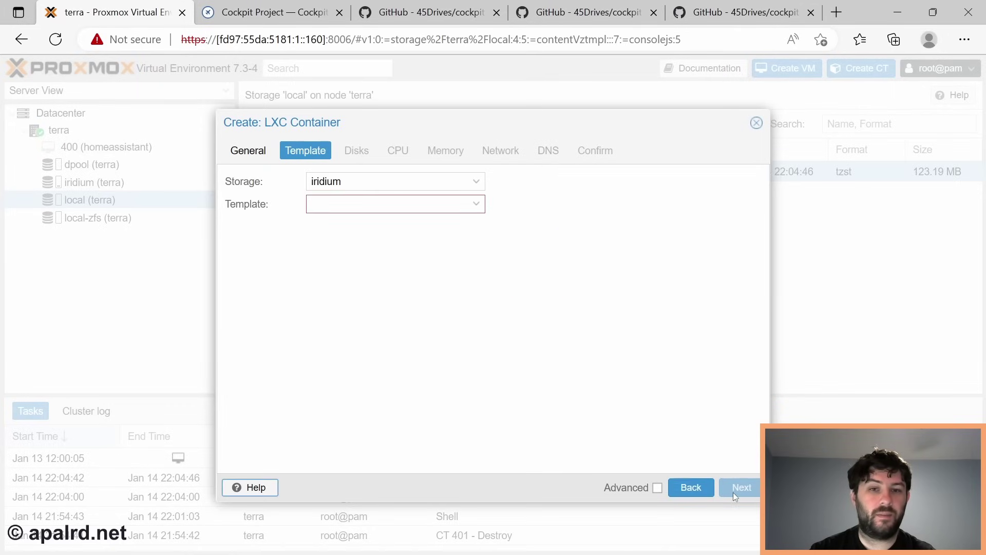
left_click(331, 182)
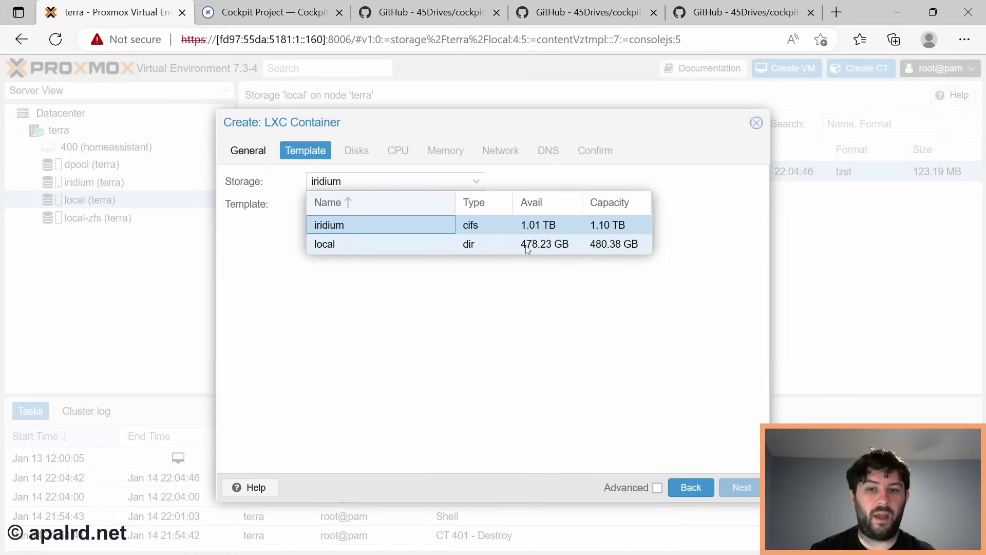
left_click(331, 244)
left_click(398, 209)
left_click(393, 248)
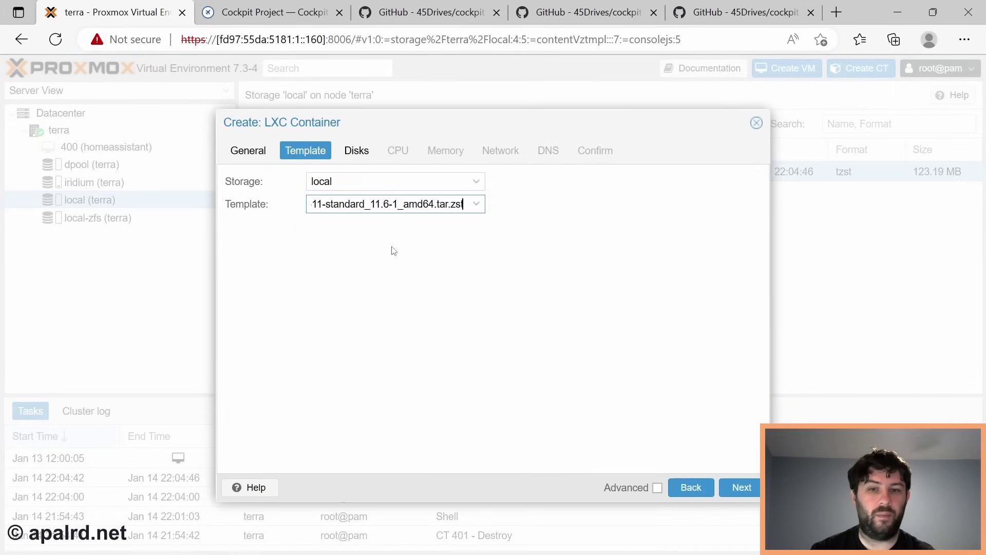
Step: Put the 8 GiB root disk on local-zfs storage
left_click(724, 484)
double_click(435, 201)
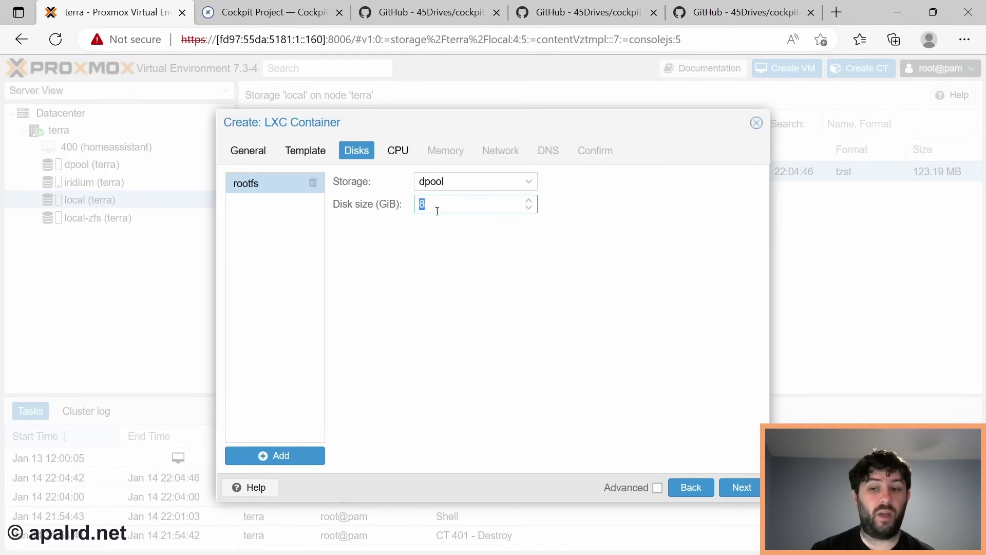
left_click(457, 180)
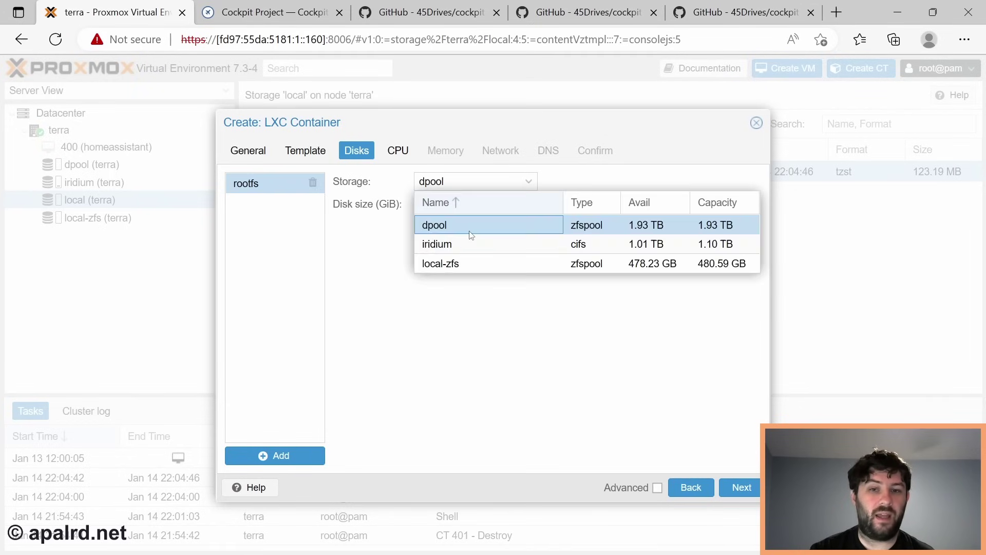
left_click(464, 264)
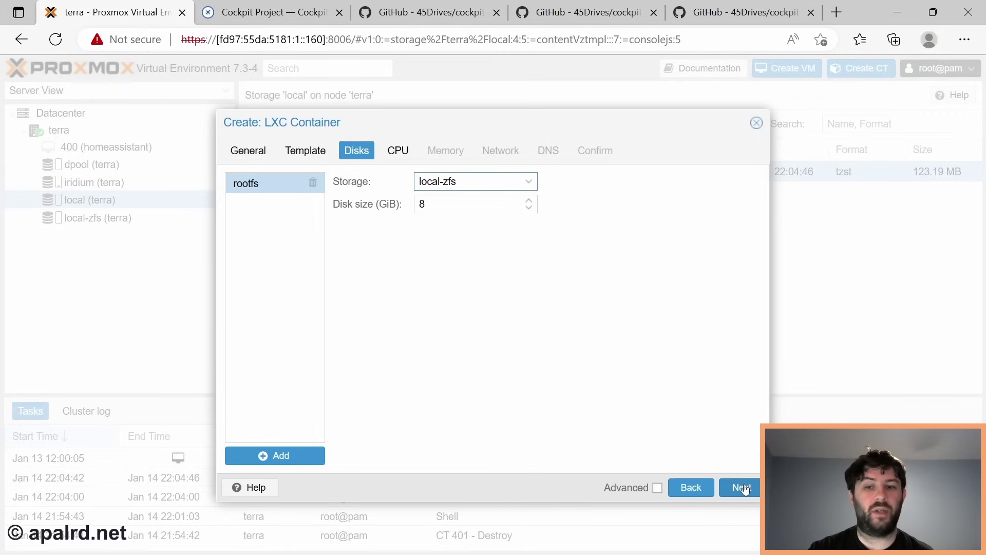
left_click(744, 489)
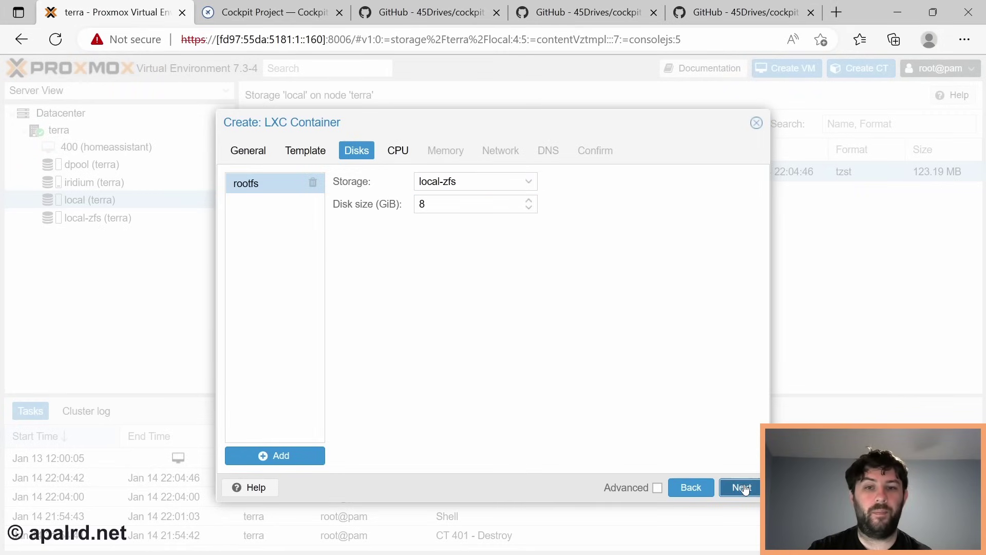
Step: Set 2 CPU cores and keep memory and swap at 512 MiB
left_click(421, 182)
type("2")
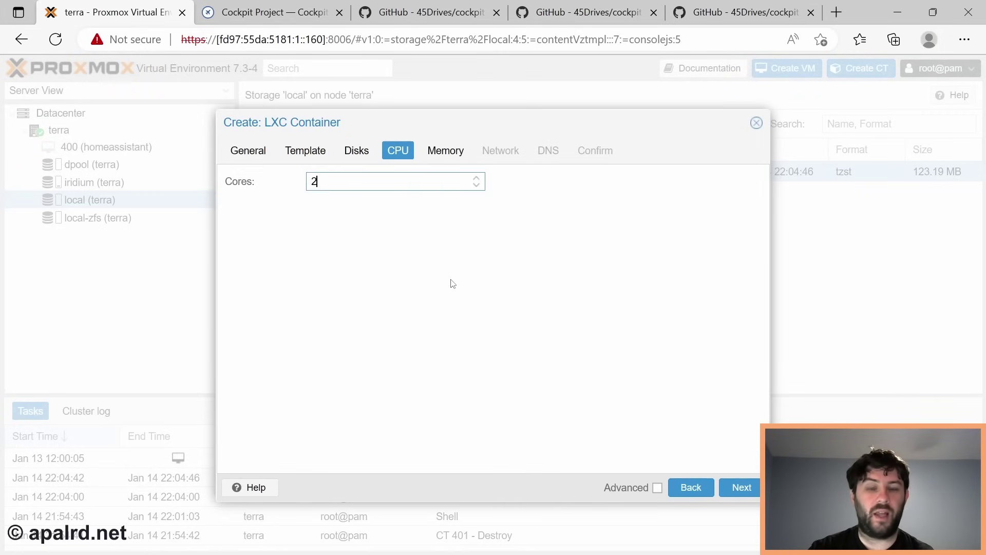
left_click(481, 325)
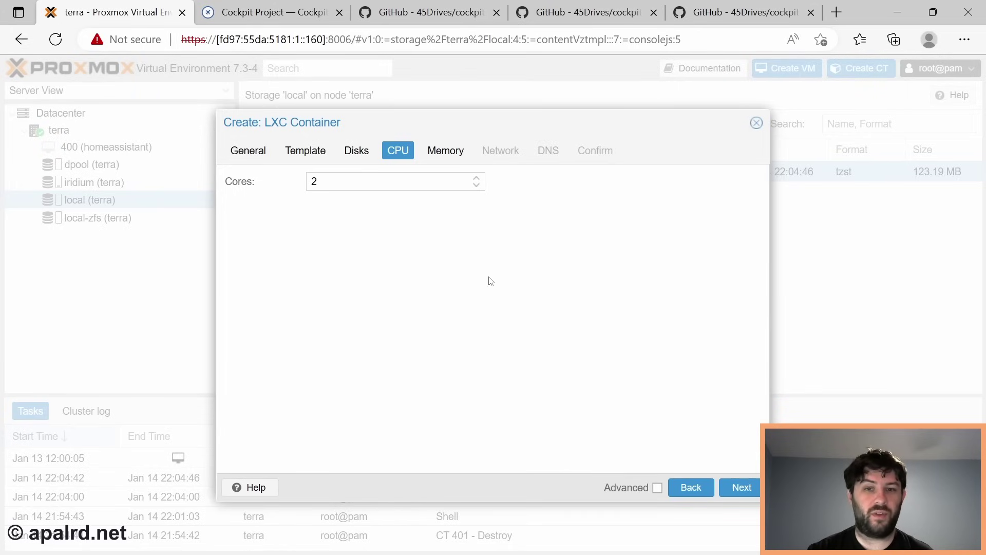
double_click(412, 187)
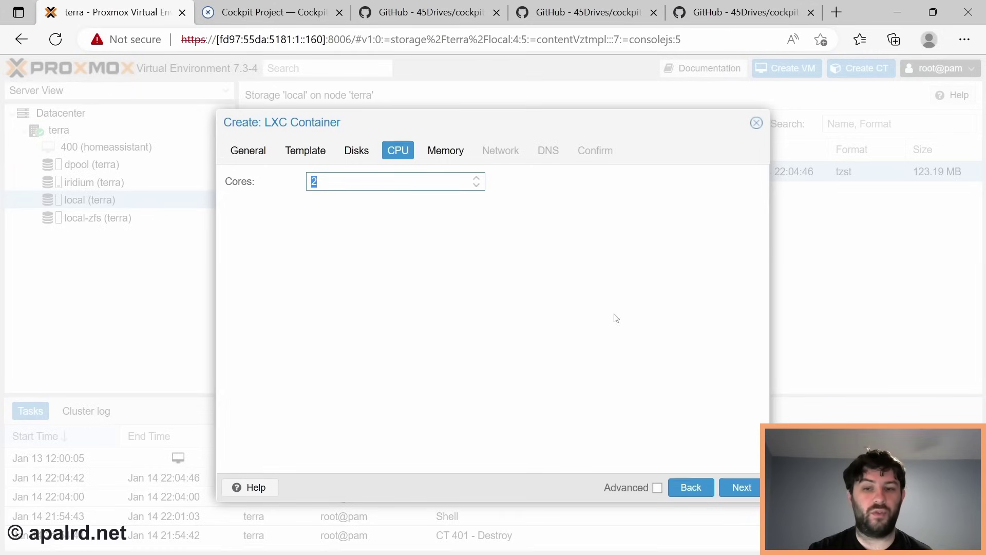
left_click(742, 492)
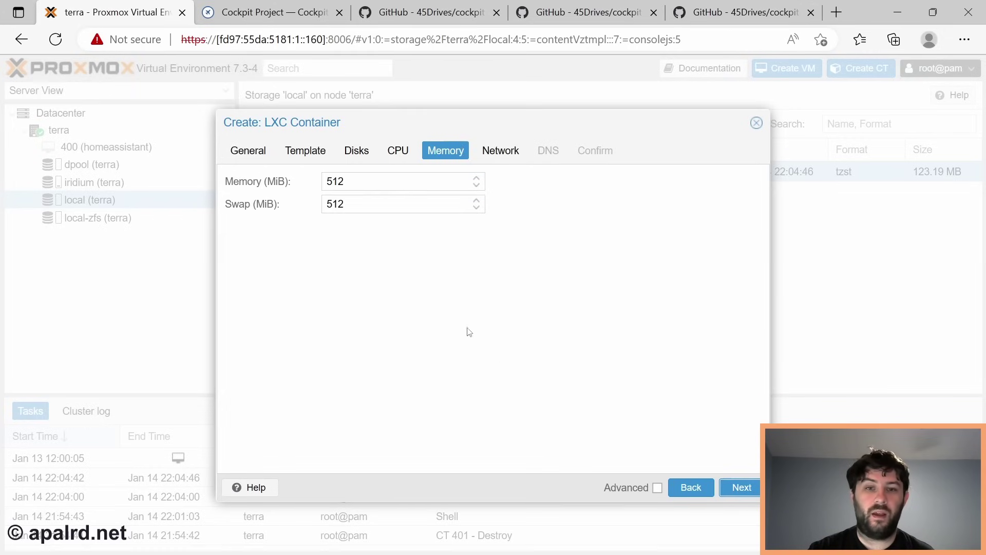
double_click(424, 188)
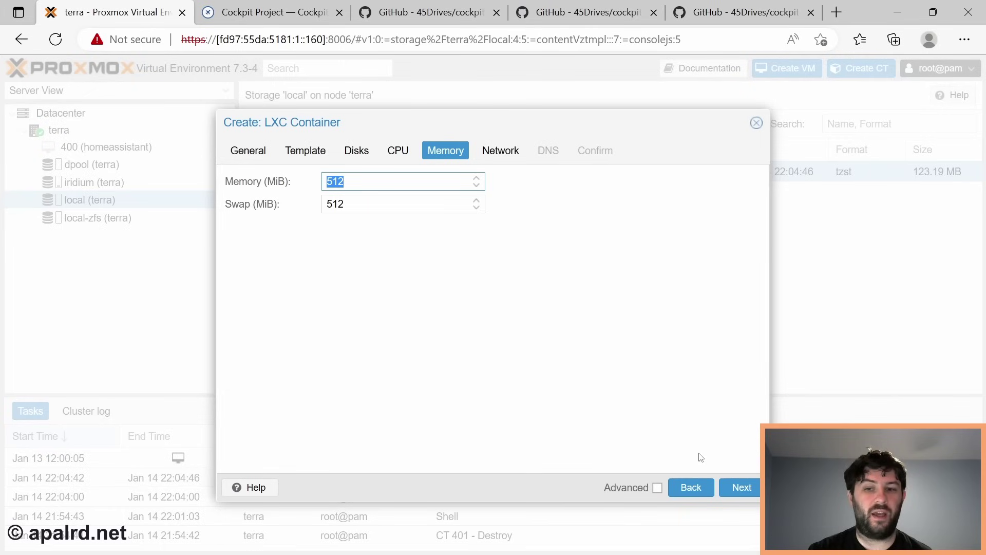
left_click(738, 489)
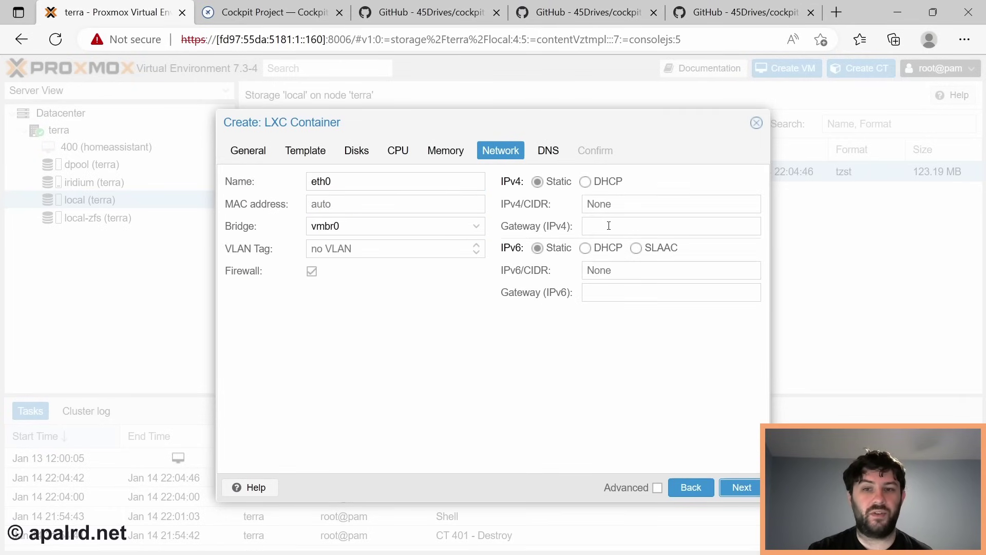
Step: Give eth0 on vmbr0 IPv4 172.27.1.170/20, gateway 172.27.0.1, and IPv6 auto
left_click(601, 204)
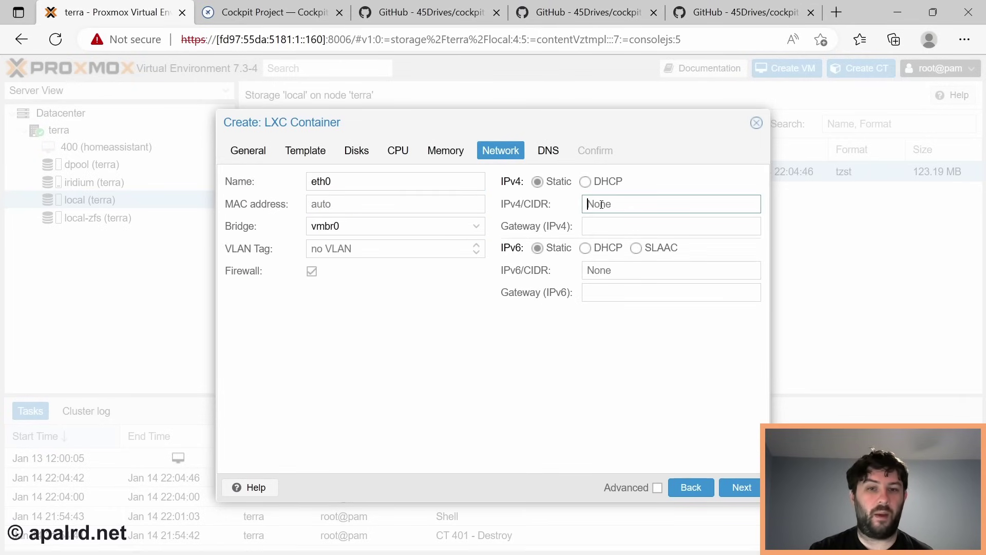
left_click(336, 180)
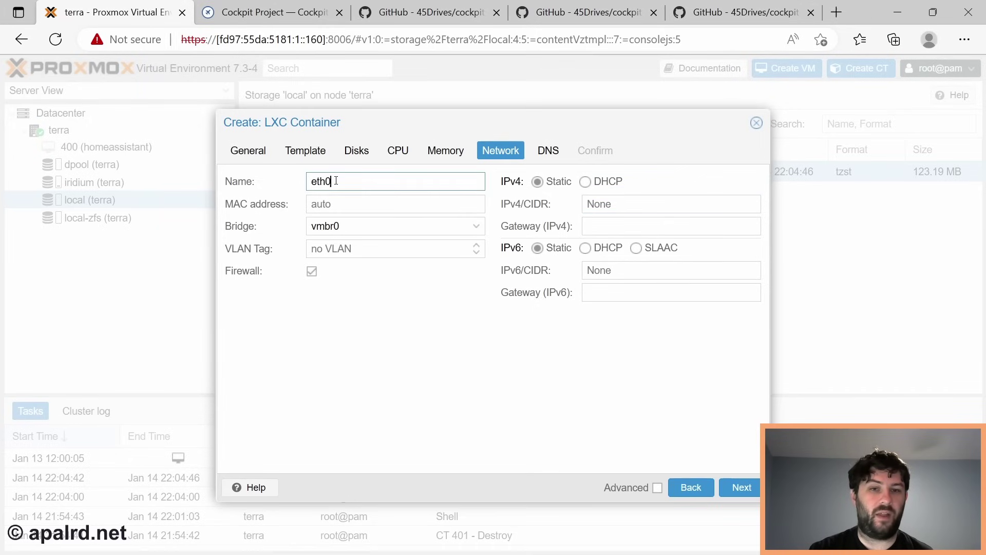
left_click(349, 232)
left_click(362, 226)
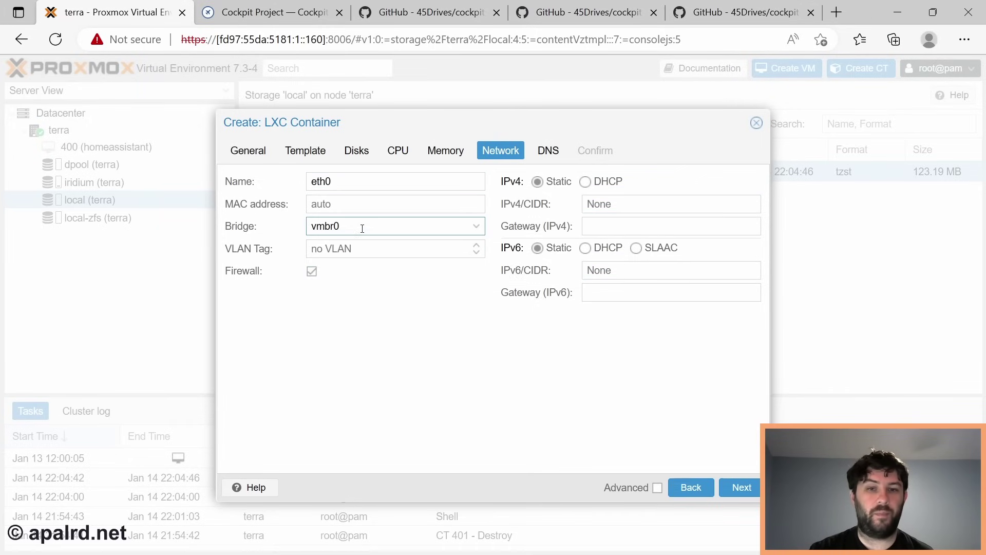
left_click(623, 206)
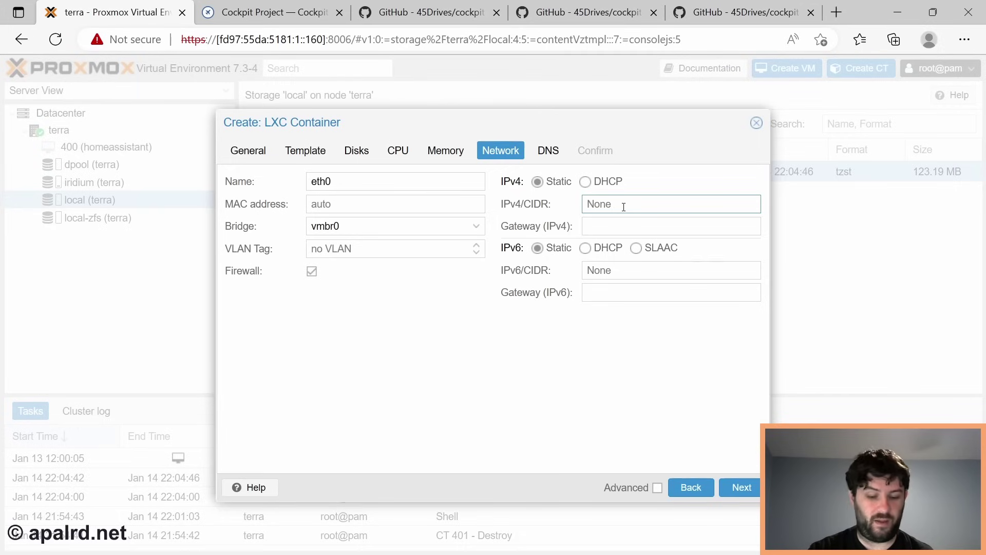
type("172.2")
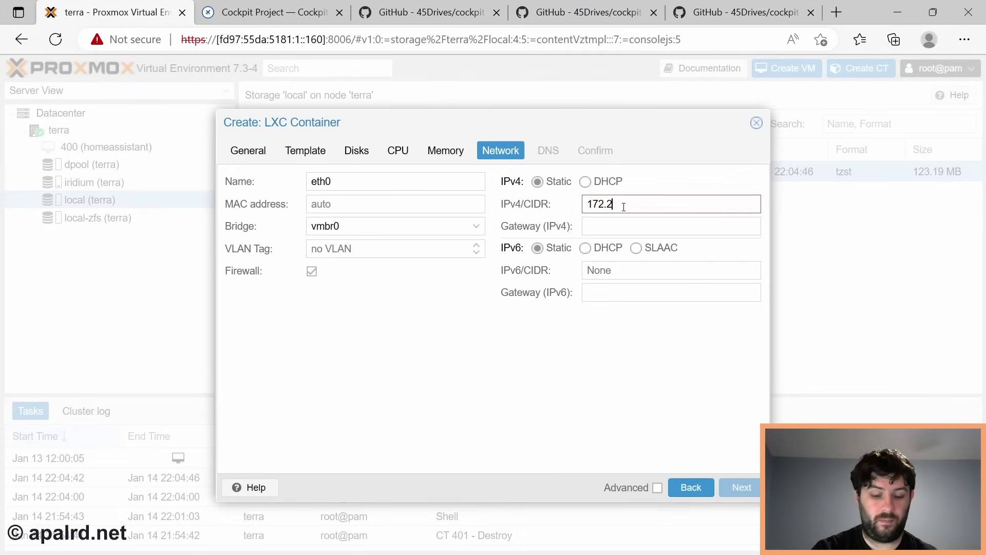
type("7.1.170/20")
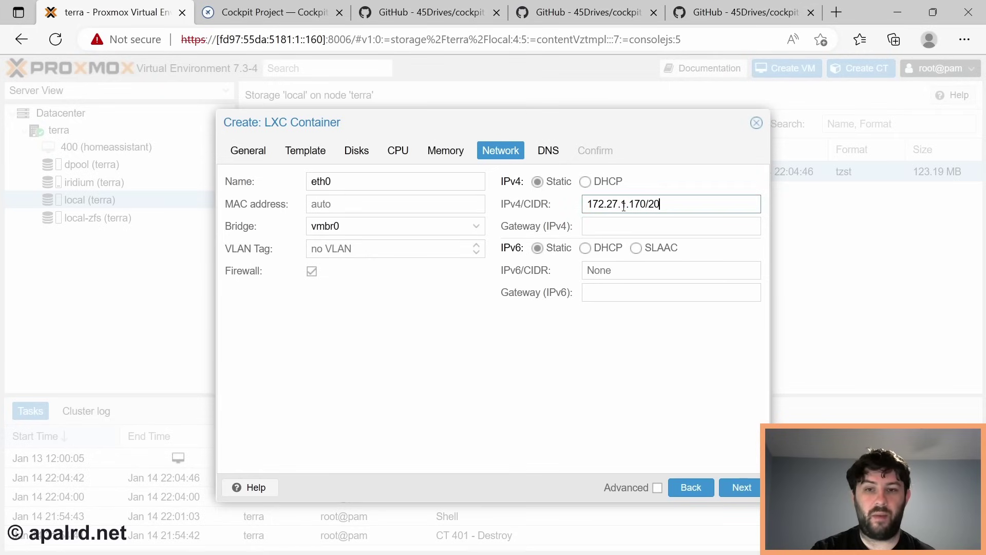
key("Tab")
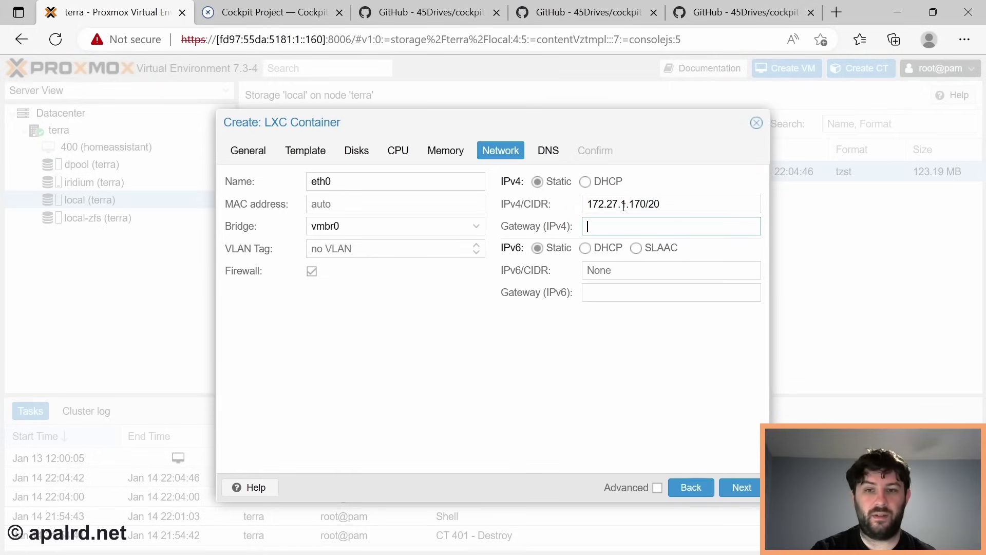
type("172.")
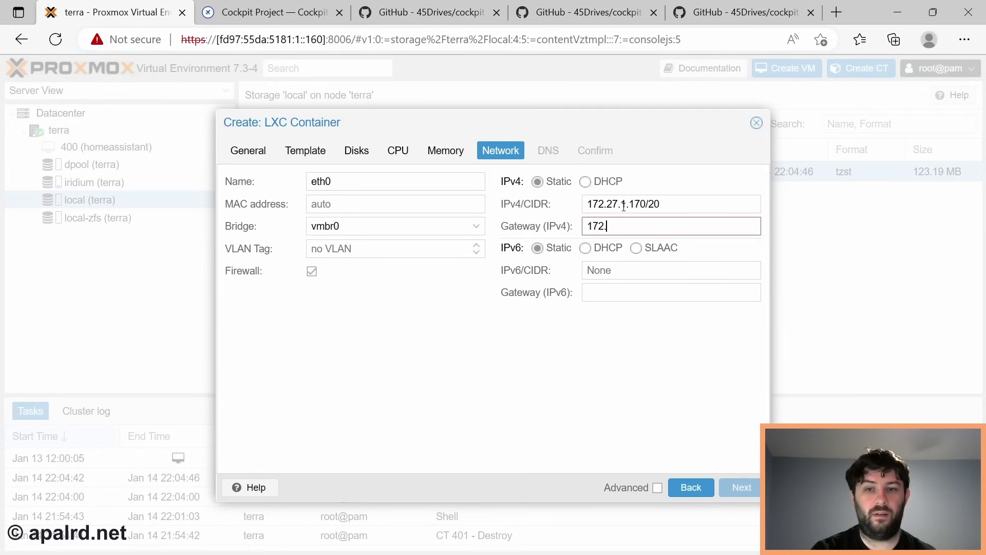
type("27.0.1")
key("Tab")
key("Tab")
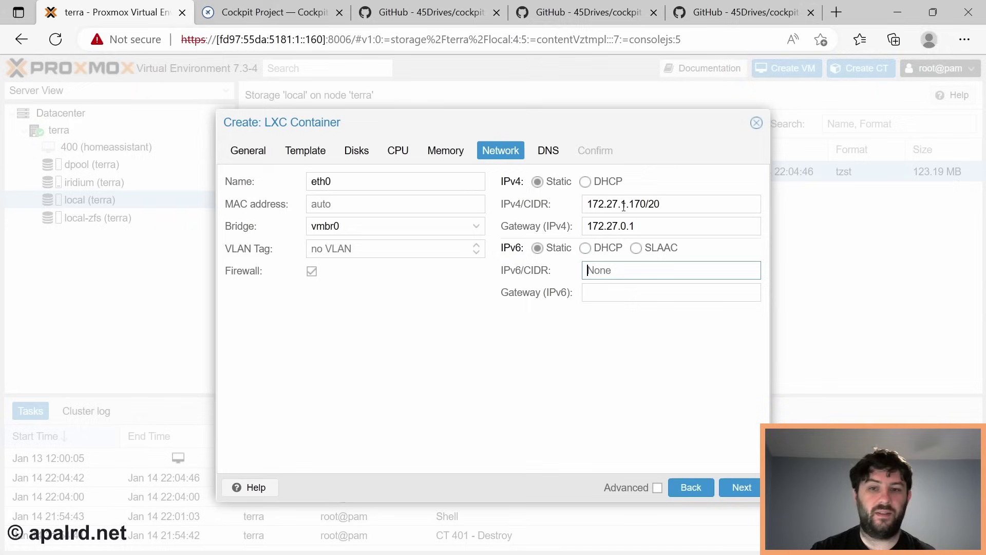
type("auto")
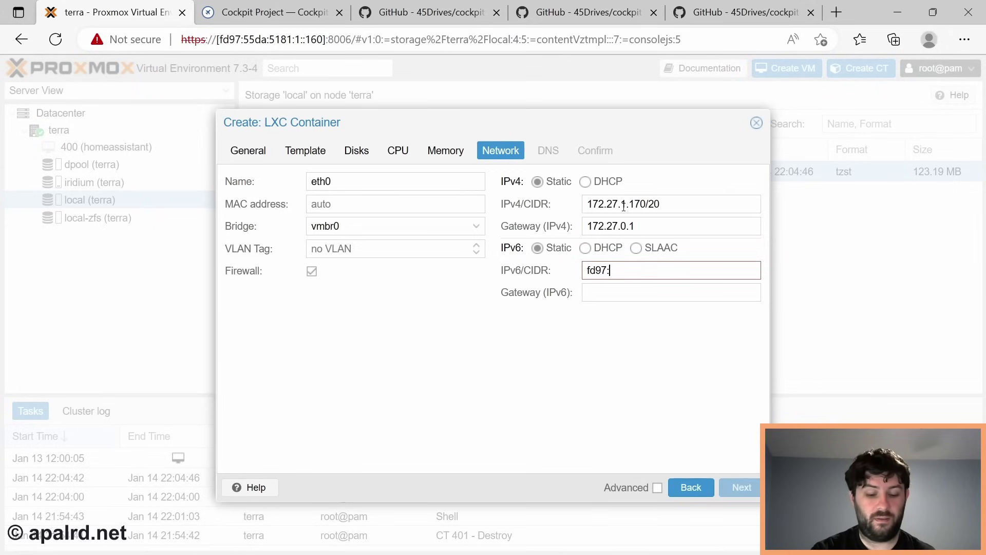
left_click(741, 488)
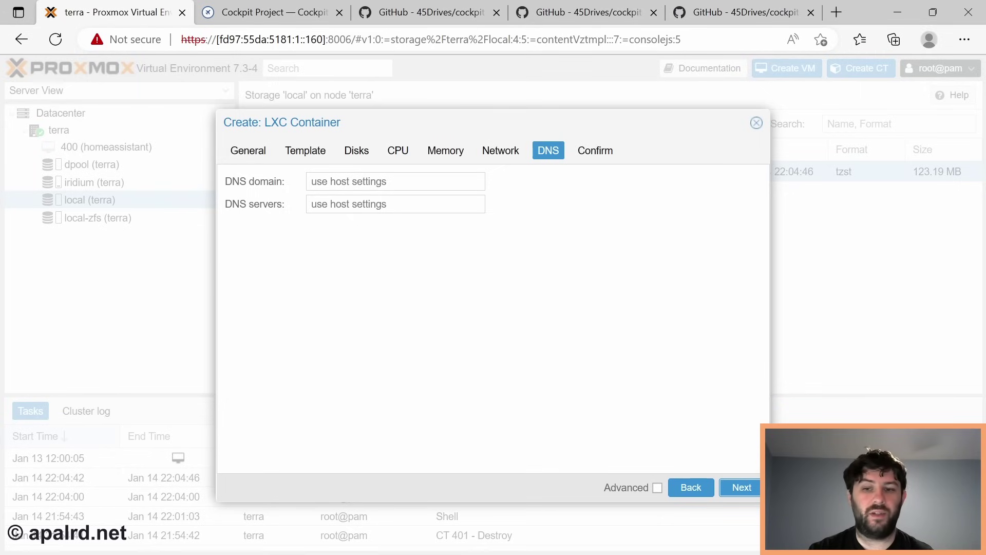
Step: Confirm and create container 401 with host DNS, then select CT401 in the tree
left_click(739, 487)
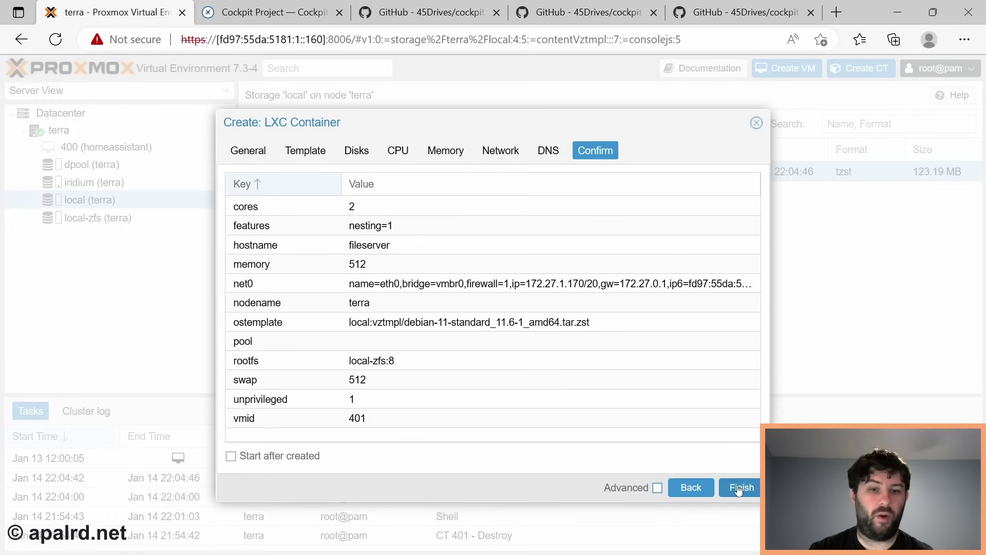
left_click(738, 488)
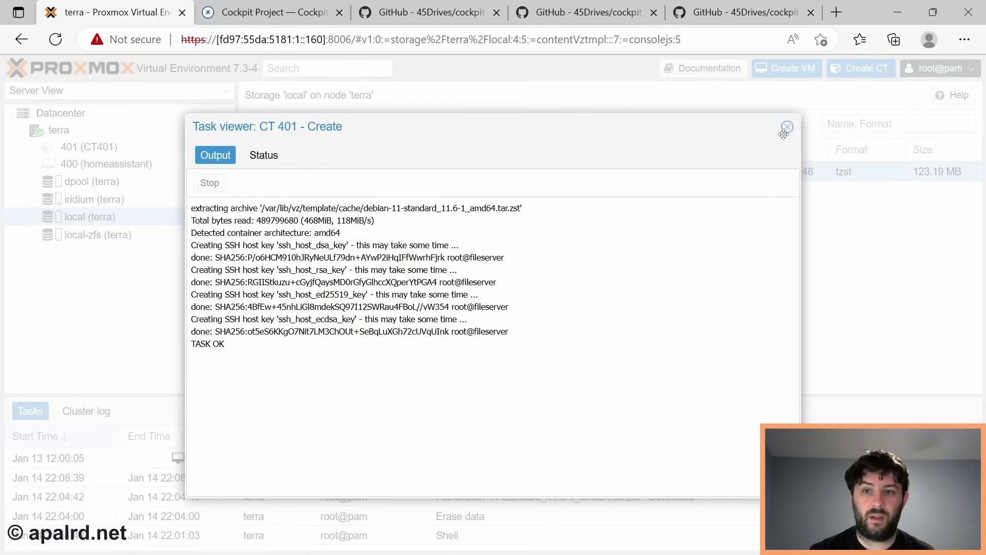
left_click(786, 133)
left_click(137, 147)
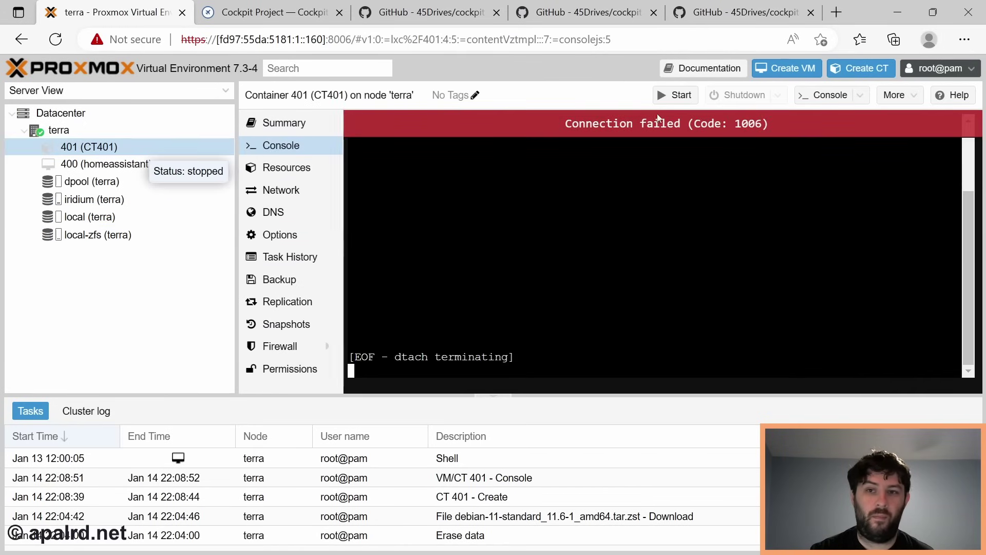
Step: Start container 401 and log in as root at its console
left_click(683, 97)
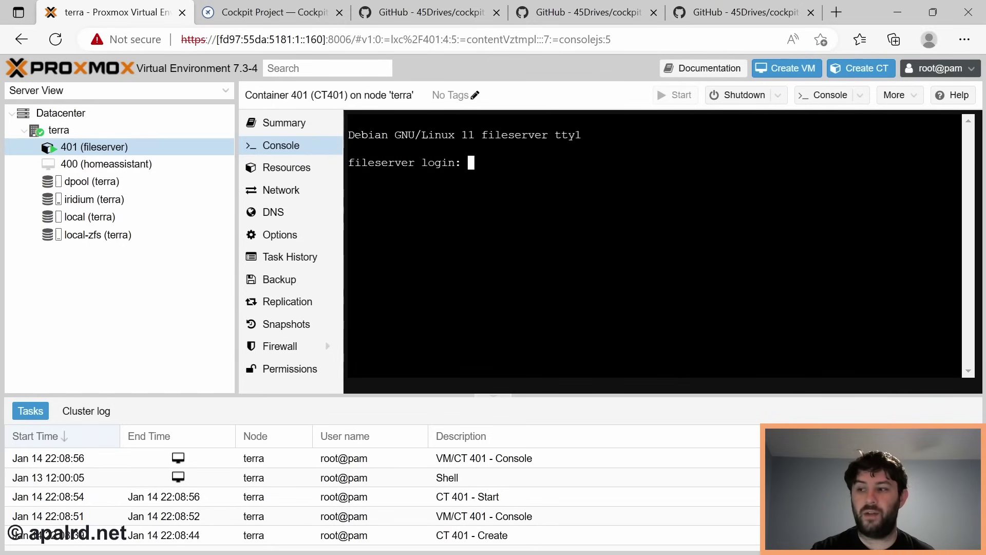
left_click_drag(347, 132, 462, 163)
left_click_drag(355, 180, 395, 135)
left_click(420, 134)
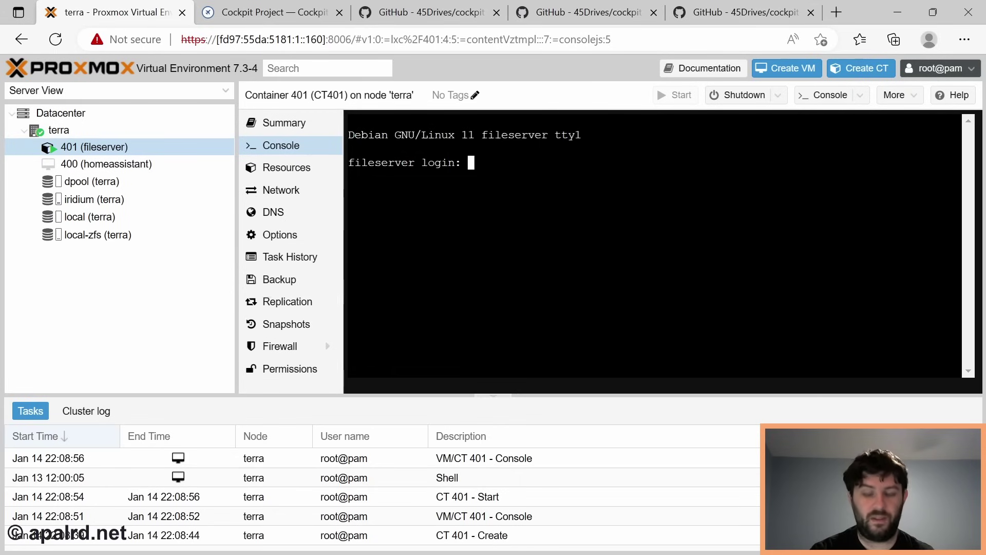
type("root")
key("Return")
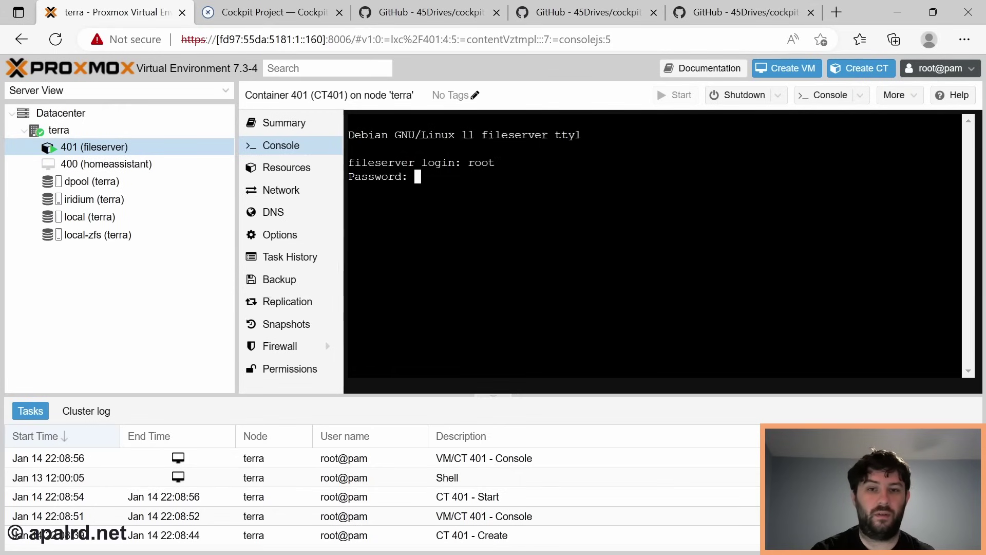
key("Return")
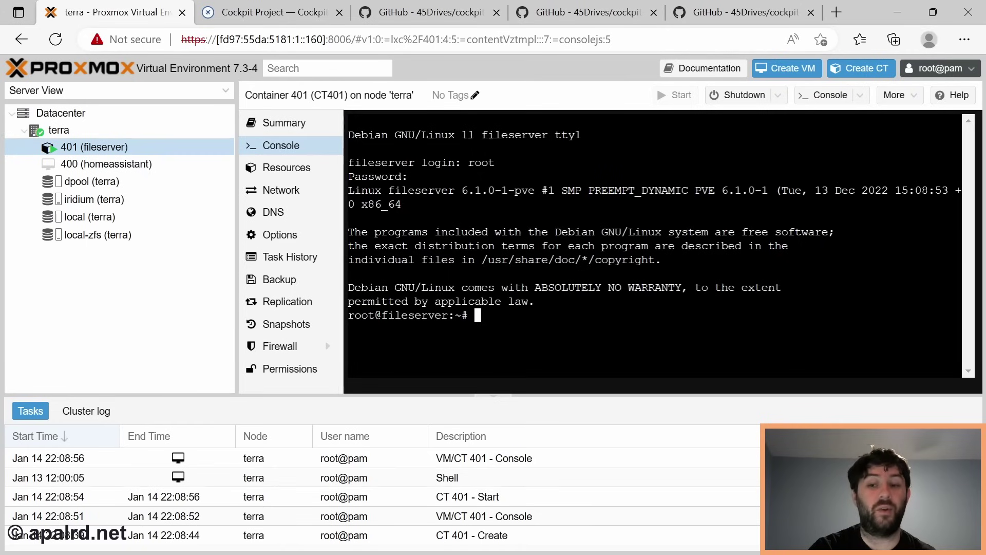
Step: Open /etc/apt/sources.list in nano and go to the blank line above bullseye-security
type("nano /et")
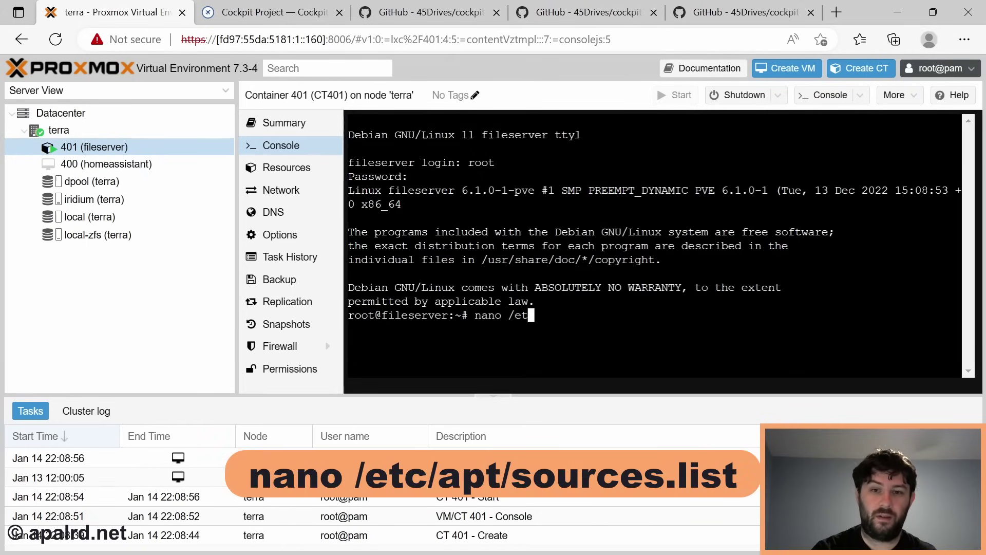
type("c/a")
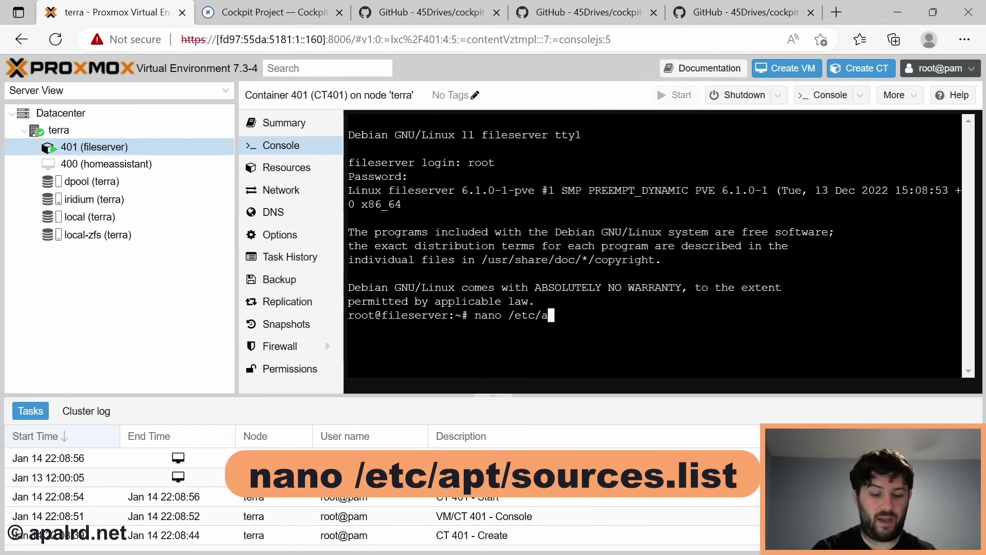
type("pt/sources.list")
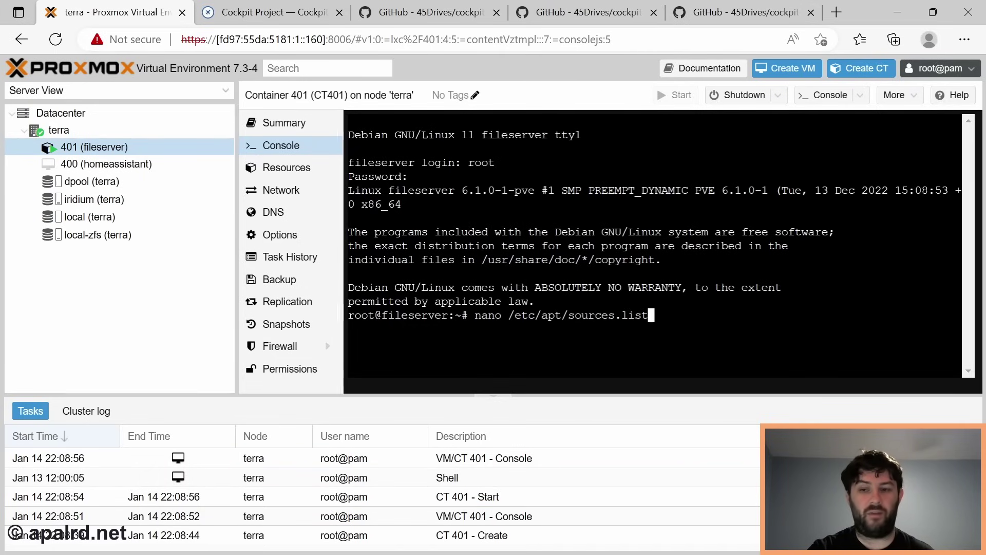
key("Return")
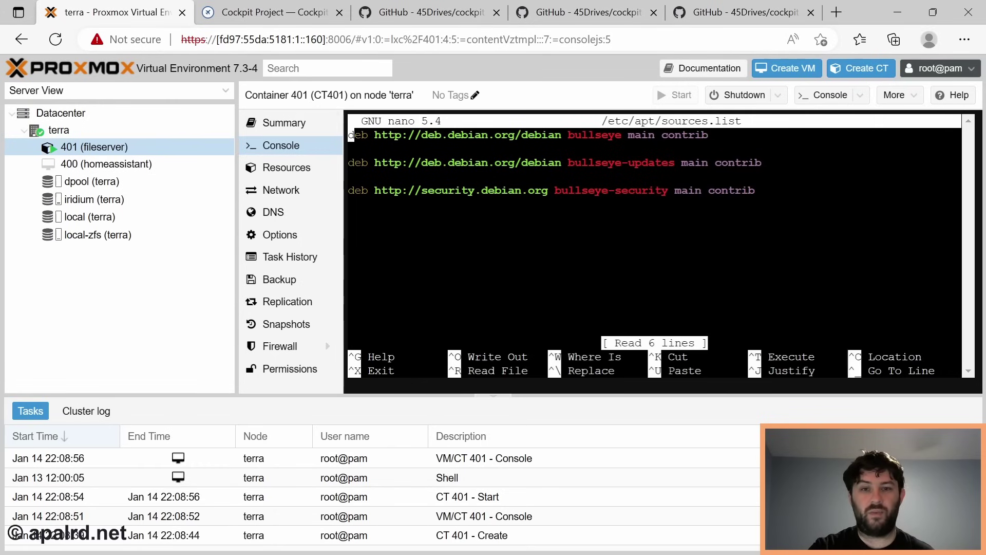
key("Down")
key("Down")
key("Down")
key("Down")
key("Up")
key("Up")
key("Up")
key("Up")
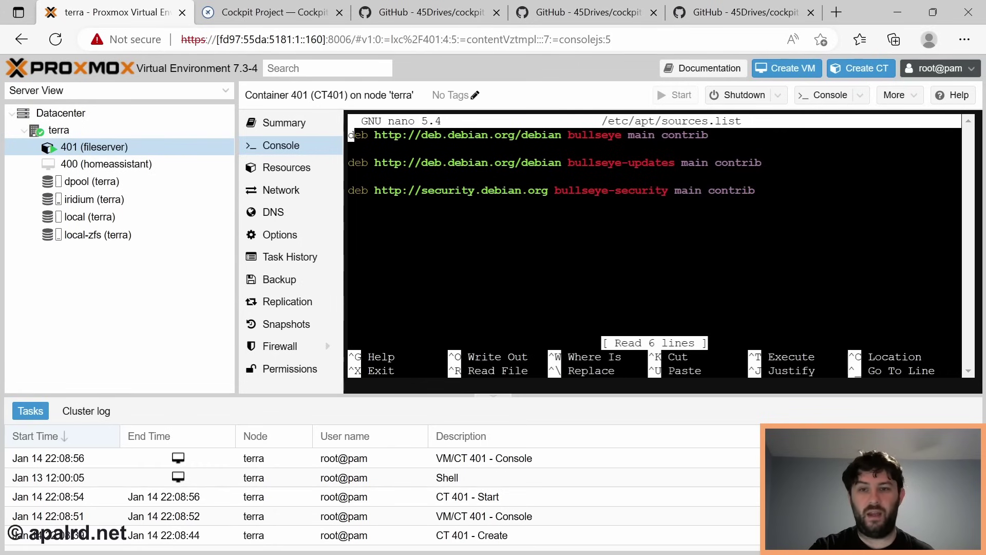
key("Down")
key("Down")
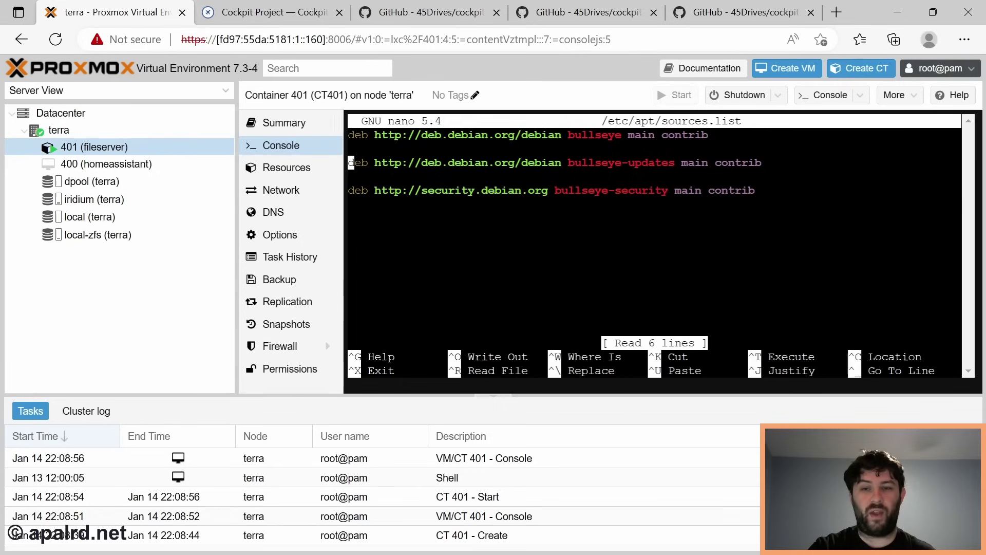
key("Down")
key("Down")
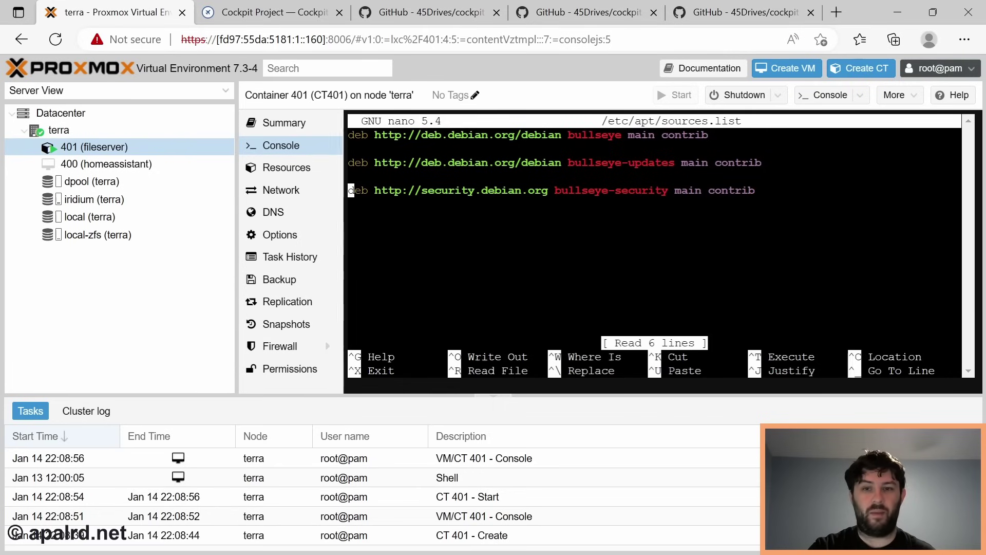
key("Up")
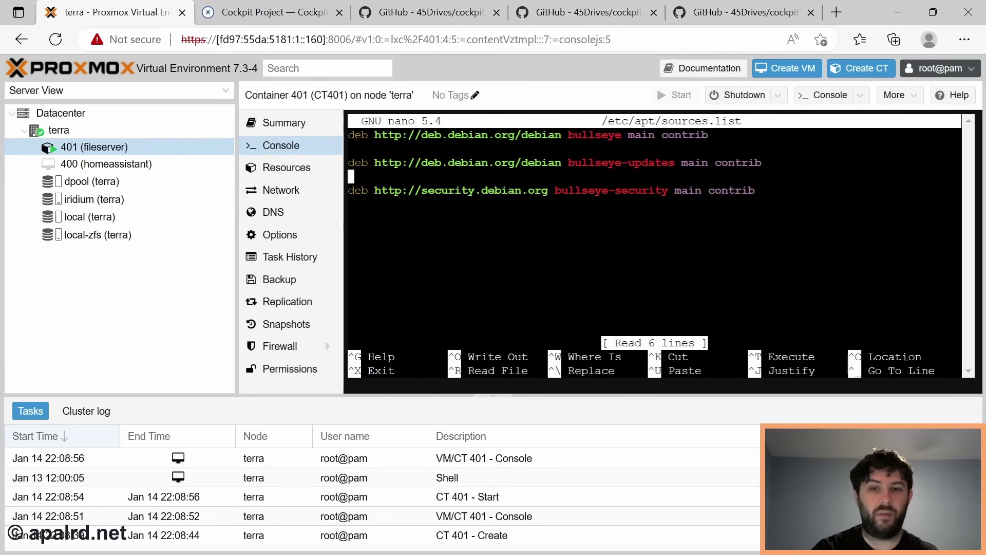
type("b")
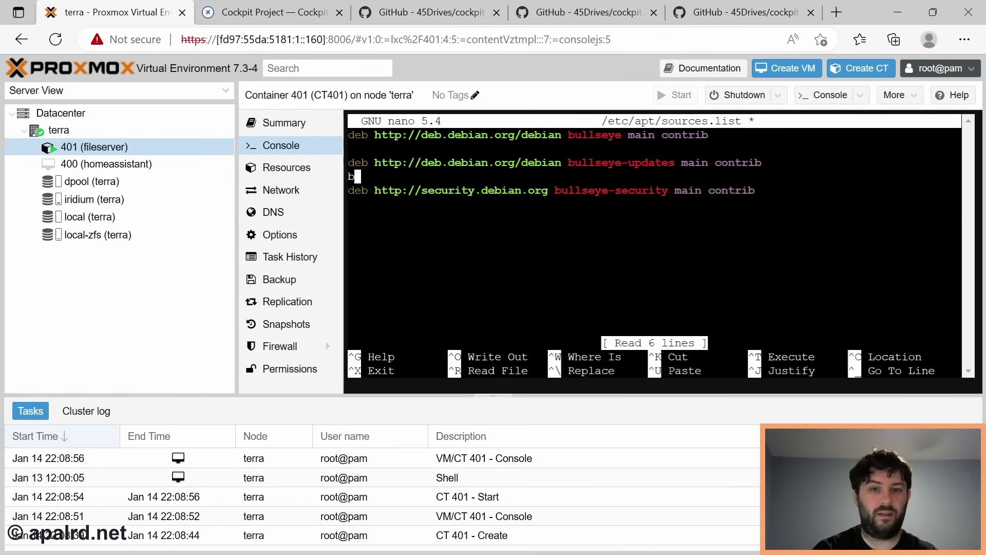
key("BackSpace")
type("deb http://d")
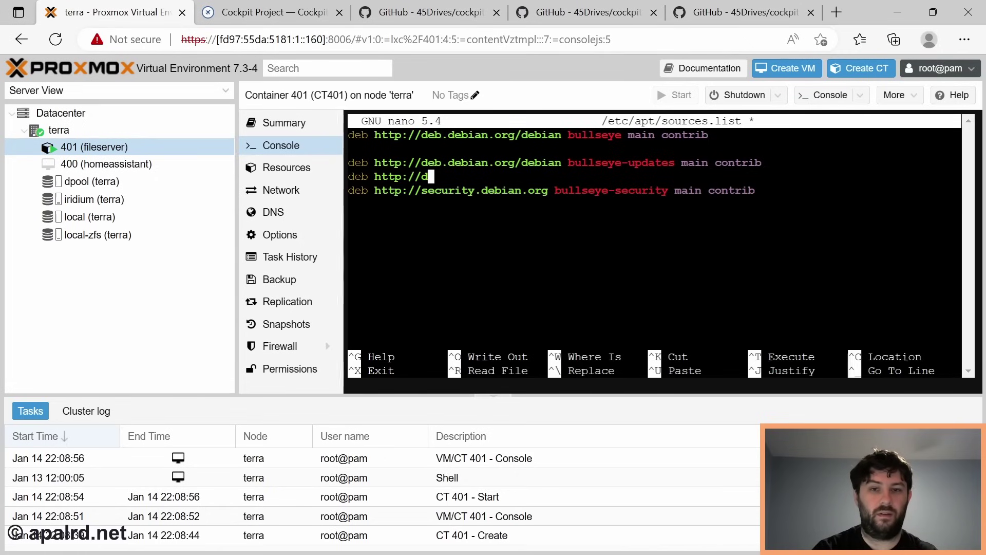
type("eb.debian")
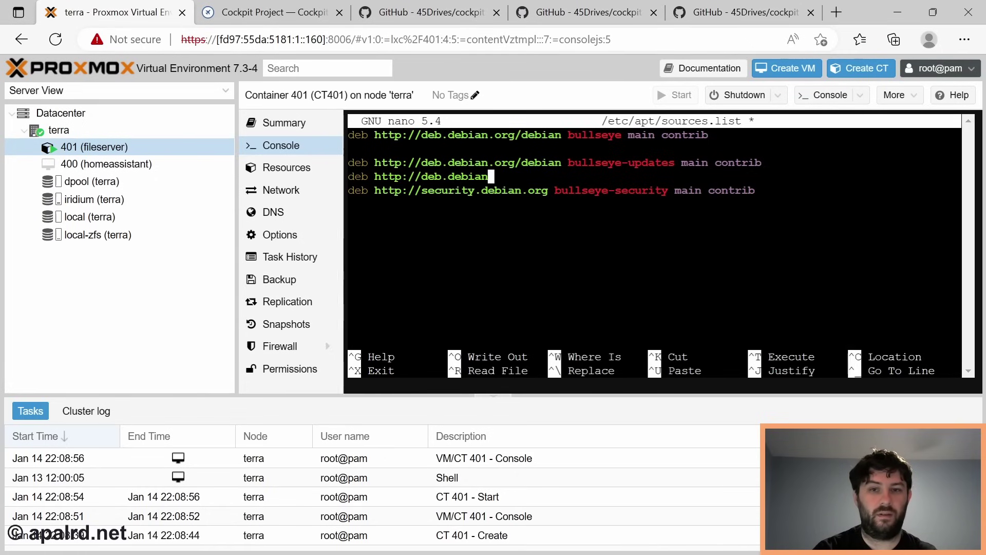
type(".org/debian")
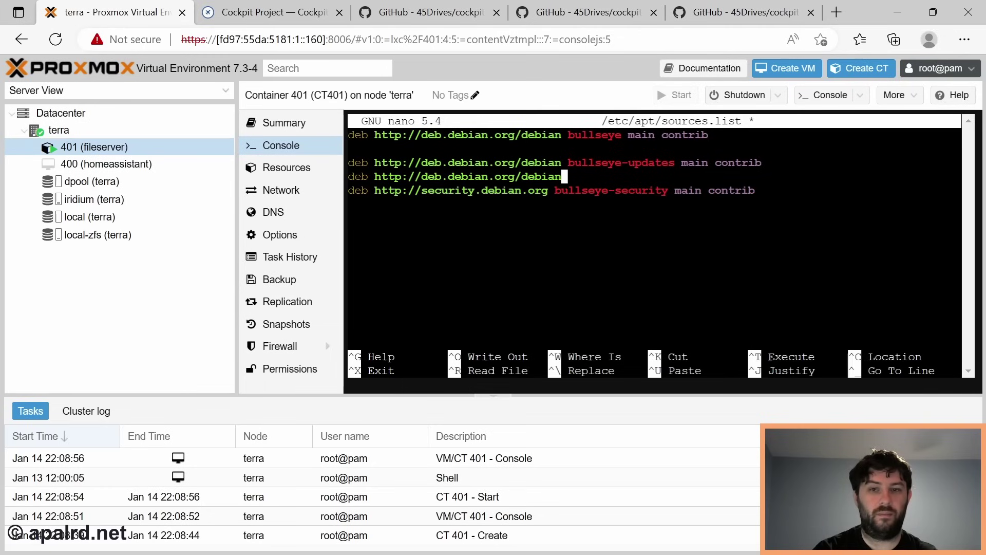
type(" bullseye")
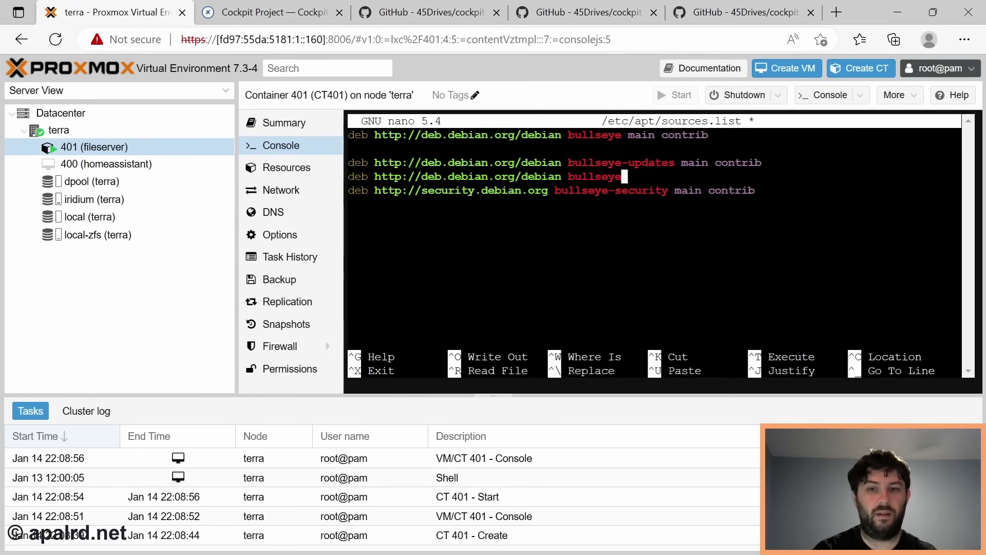
type("-back")
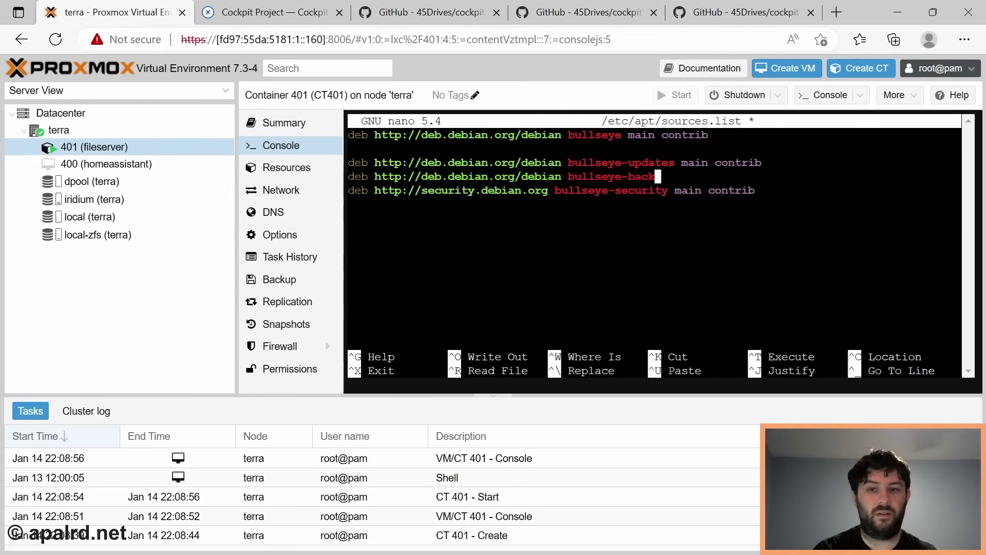
type("ports main con")
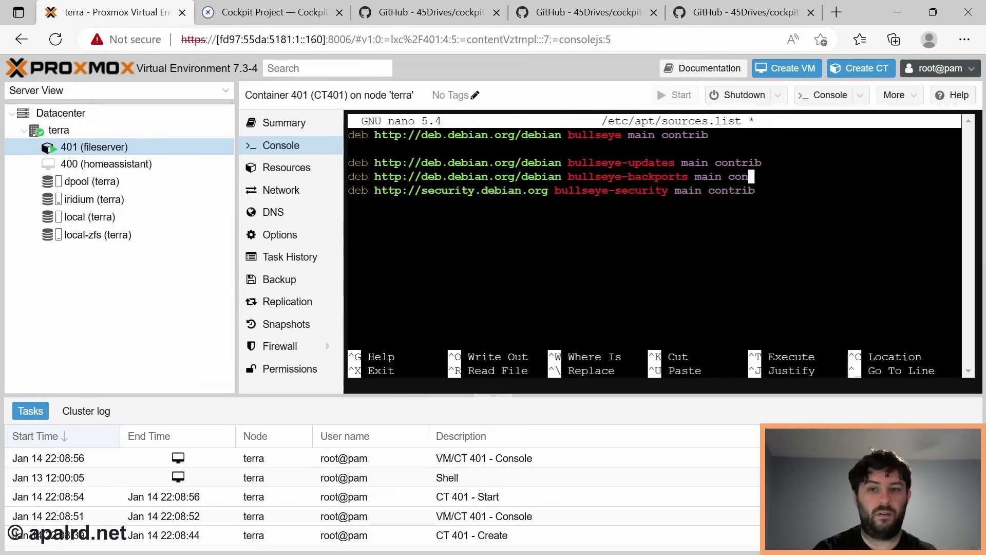
type("trib")
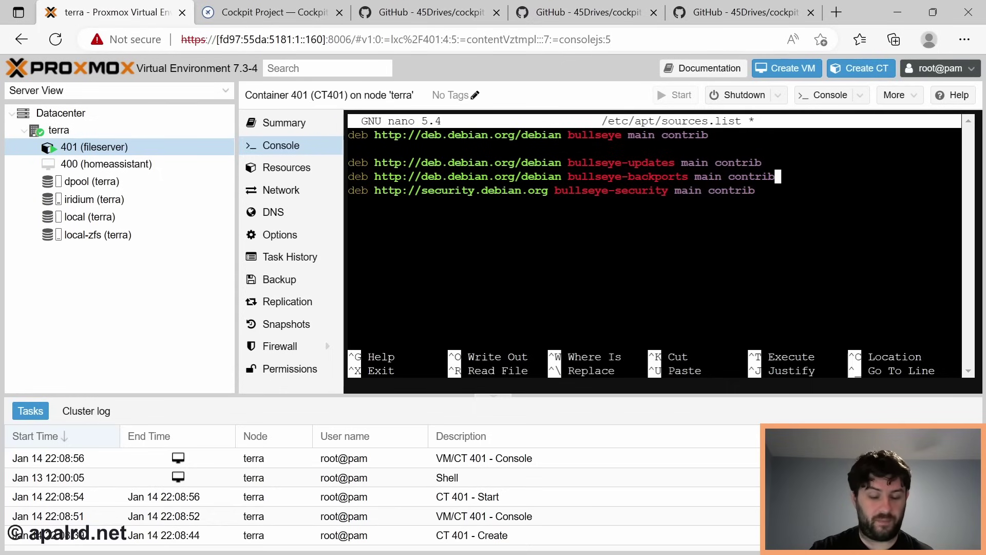
key("ctrl+x")
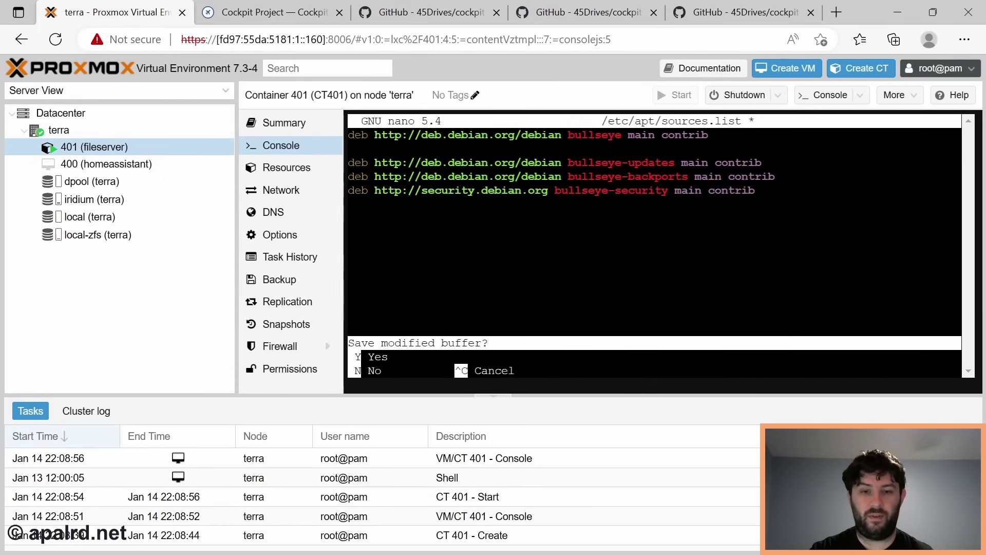
key("y")
key("Return")
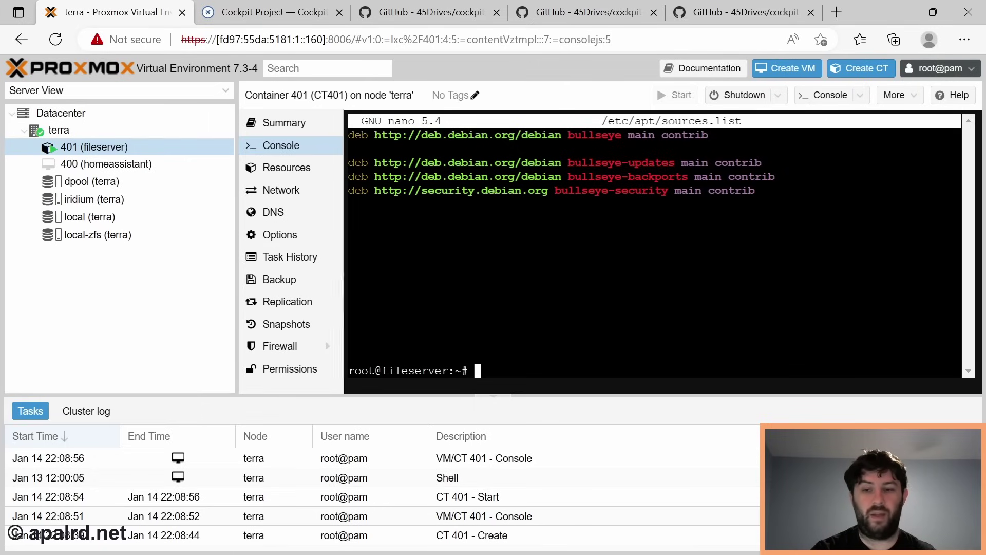
Step: Run 'apt update && apt full-upgrade' at the container's root prompt
type("apt update &")
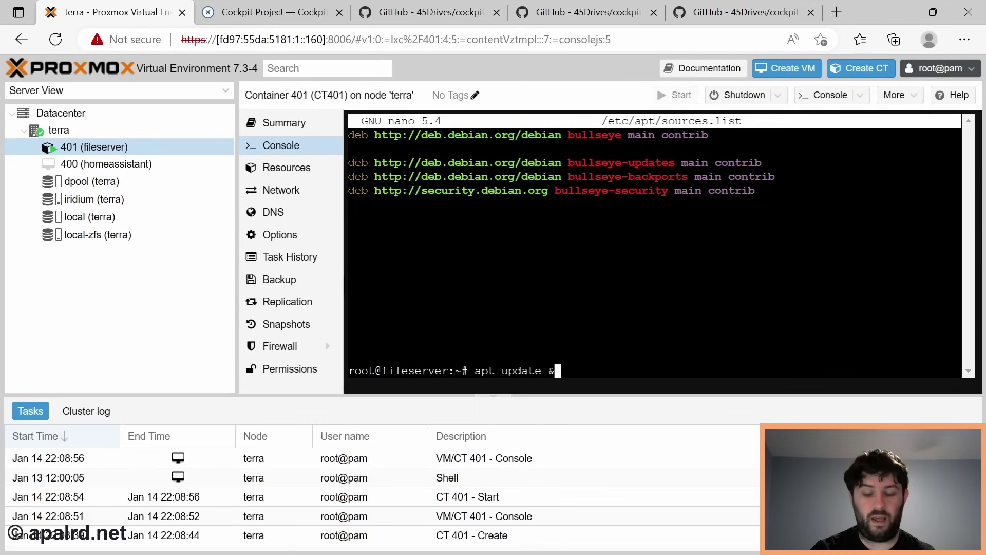
type("& apt full-upgrade")
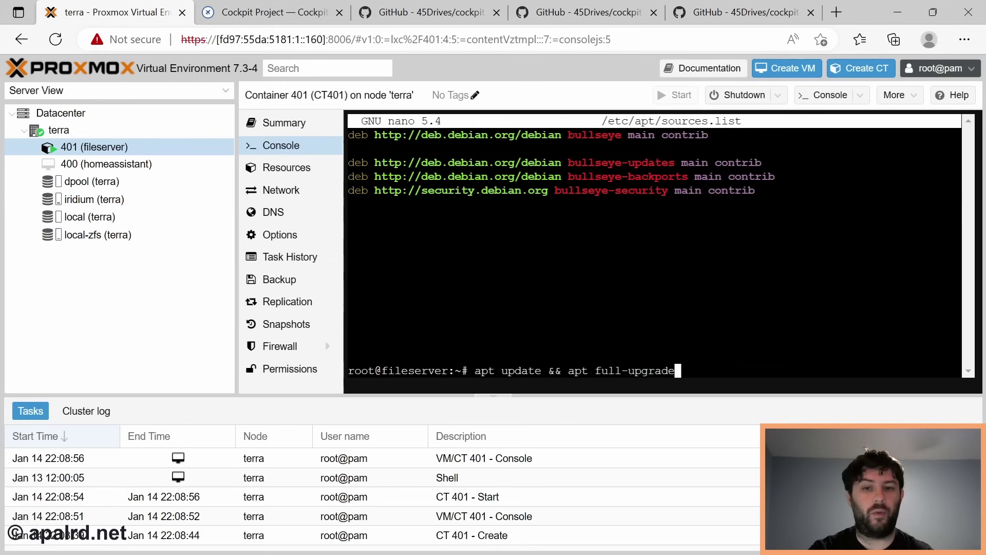
key("Return")
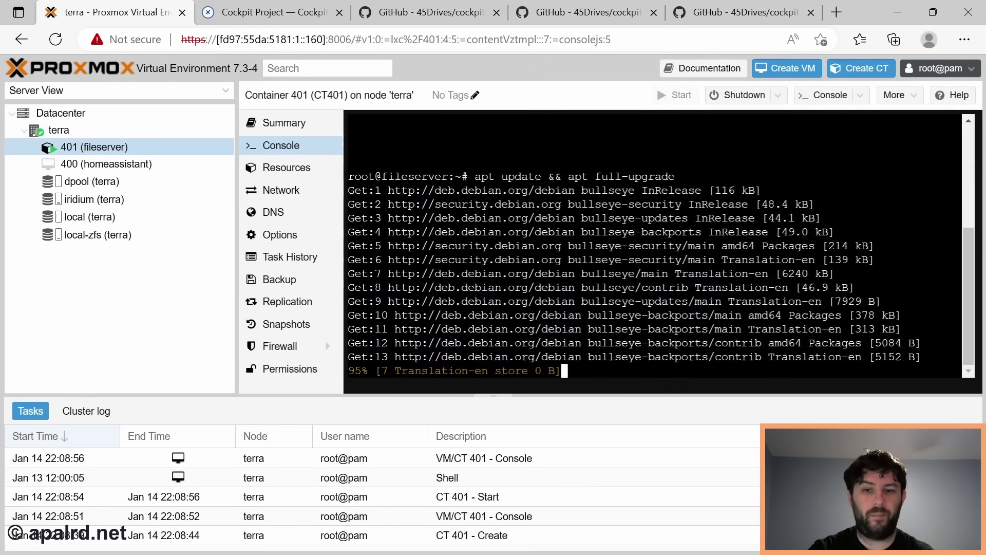
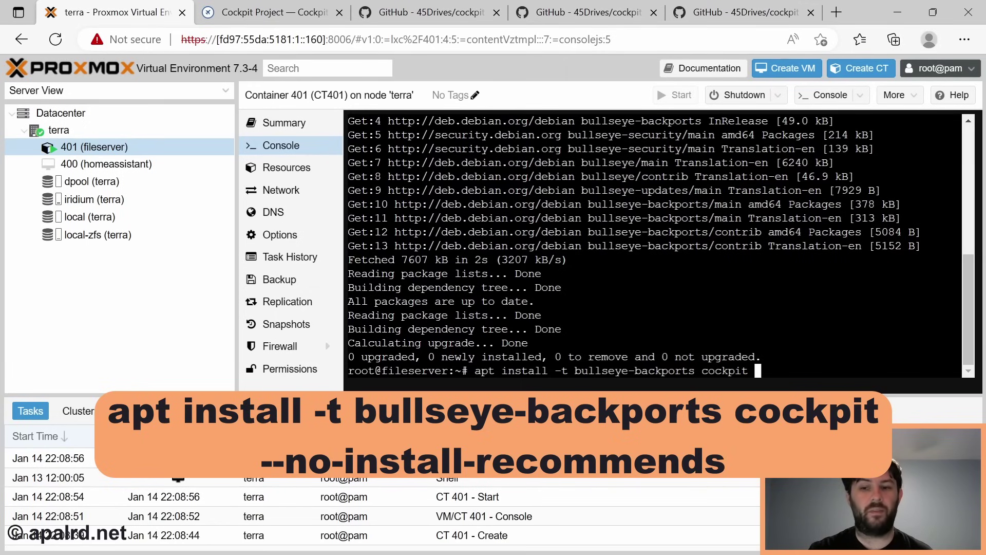
Step: Run the bullseye-backports Cockpit install with --no-install-recommends and confirm the package list
type("-")
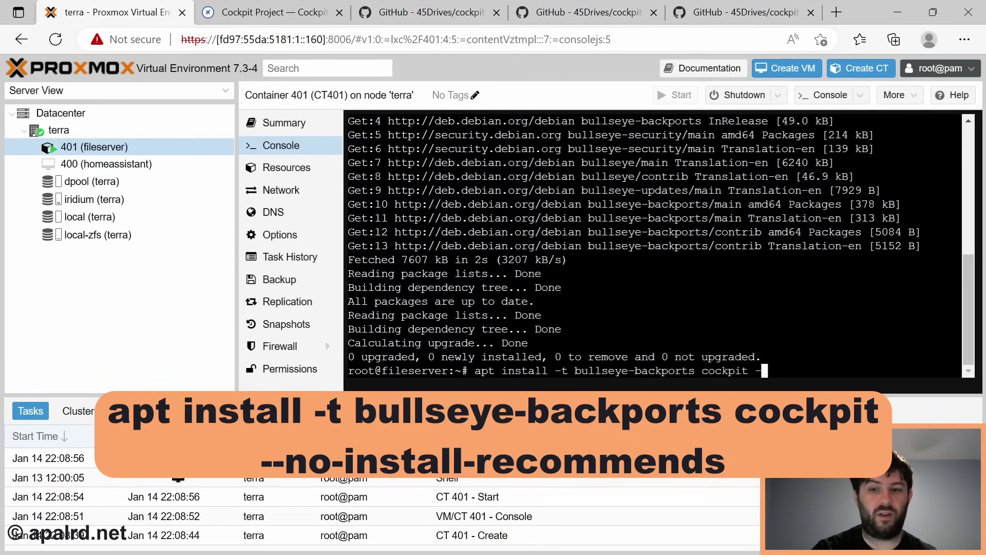
type("-no-ins")
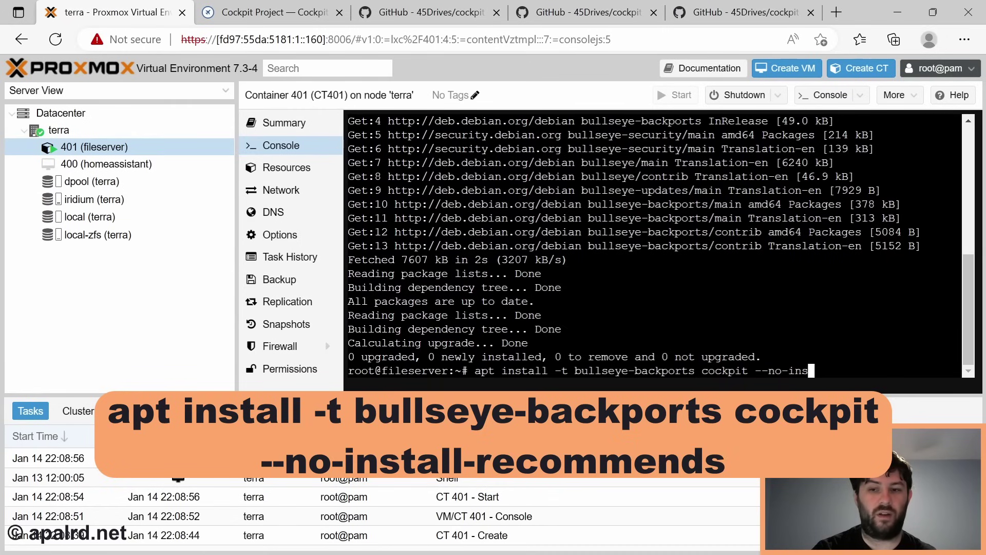
type("tall-recommends")
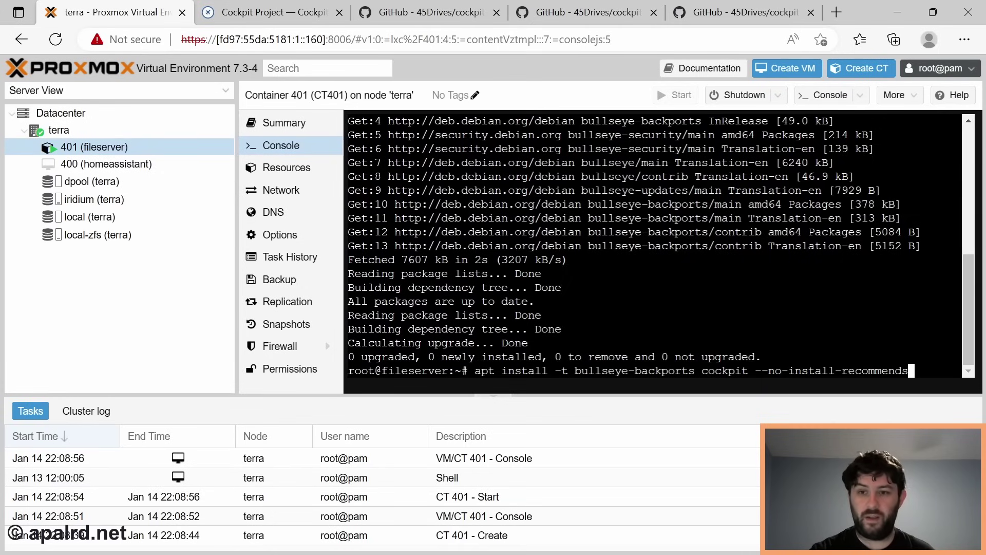
key("Return")
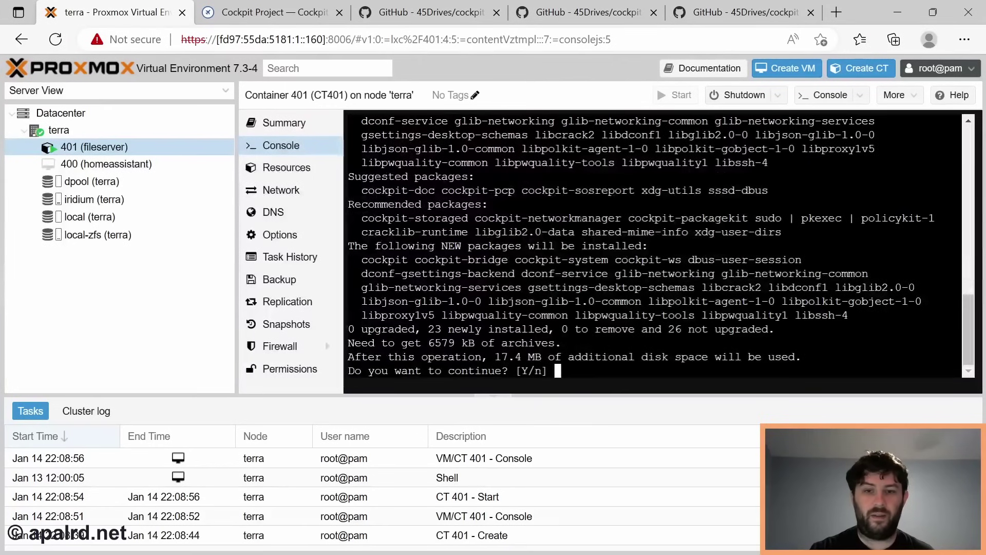
key("Return")
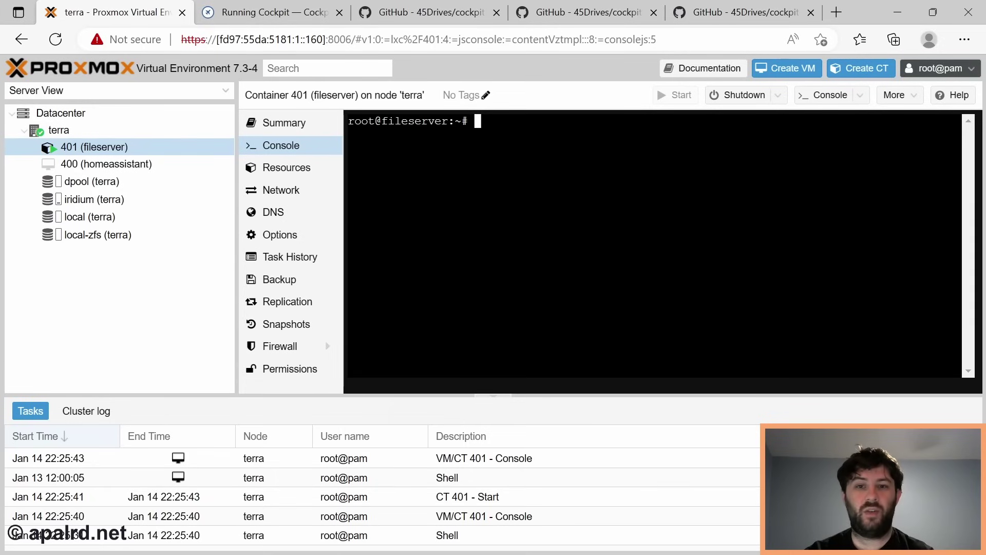
Step: Edit /etc/cockpit/disallowed-users in nano, delete the root entry, and save the file
type("na")
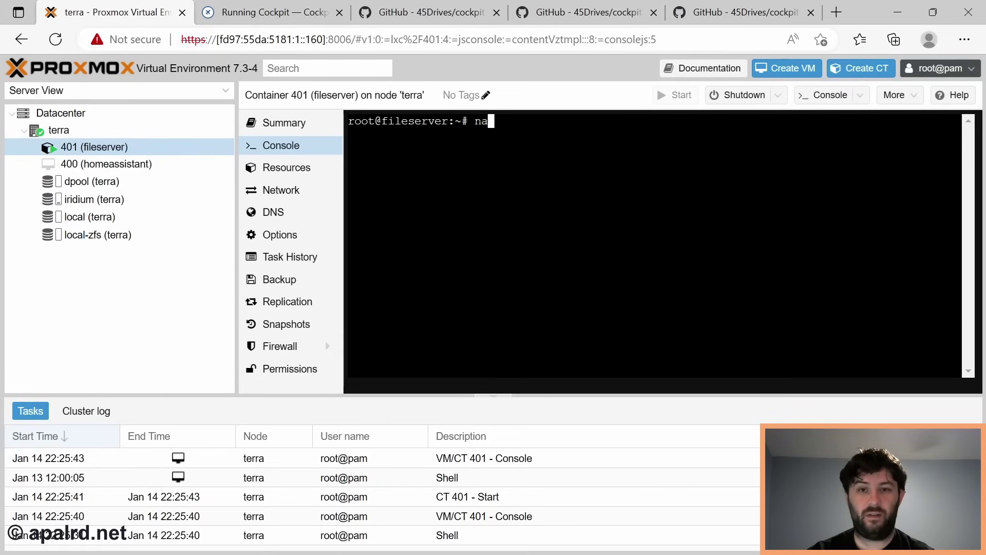
type("no /etc/coc")
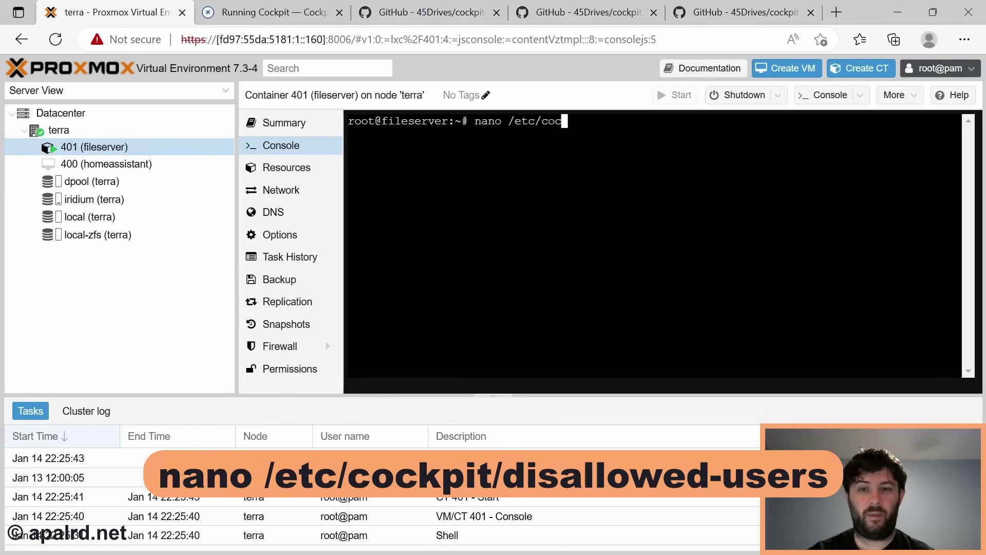
type("kpit/disallowed-users")
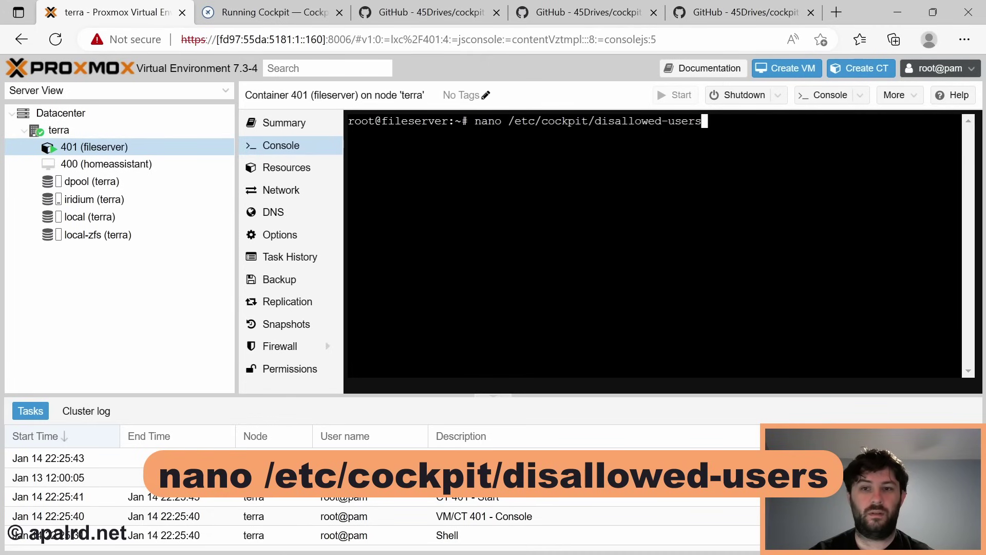
key("Return")
key("Down")
key("Down")
key("Left")
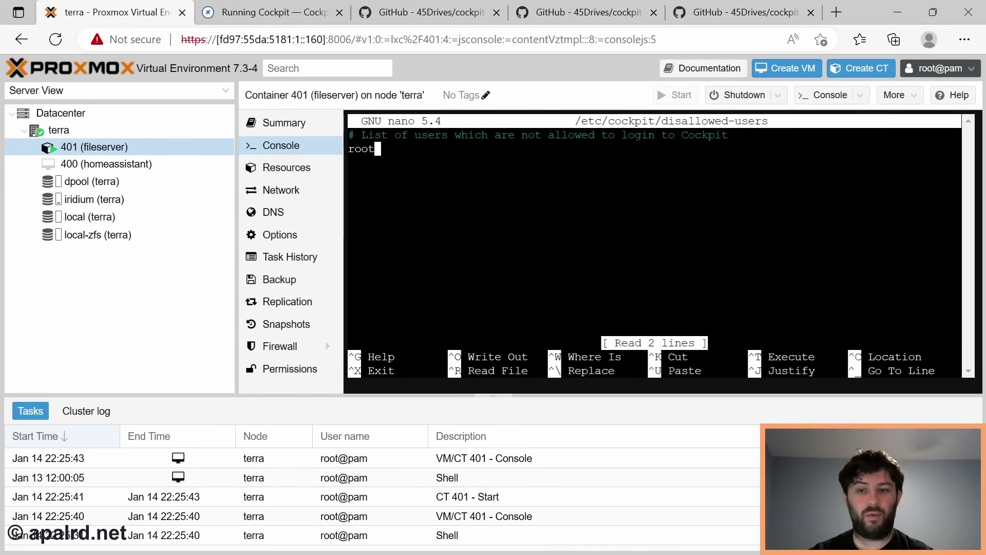
key("BackSpace")
key("BackSpace")
key("BackSpace")
key("BackSpace")
key("ctrl+x")
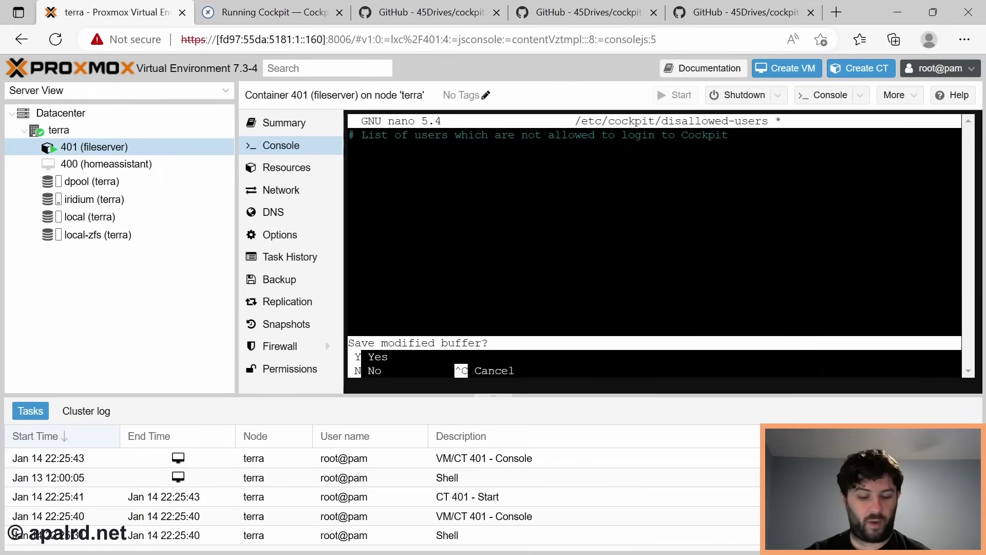
key("y")
key("Return")
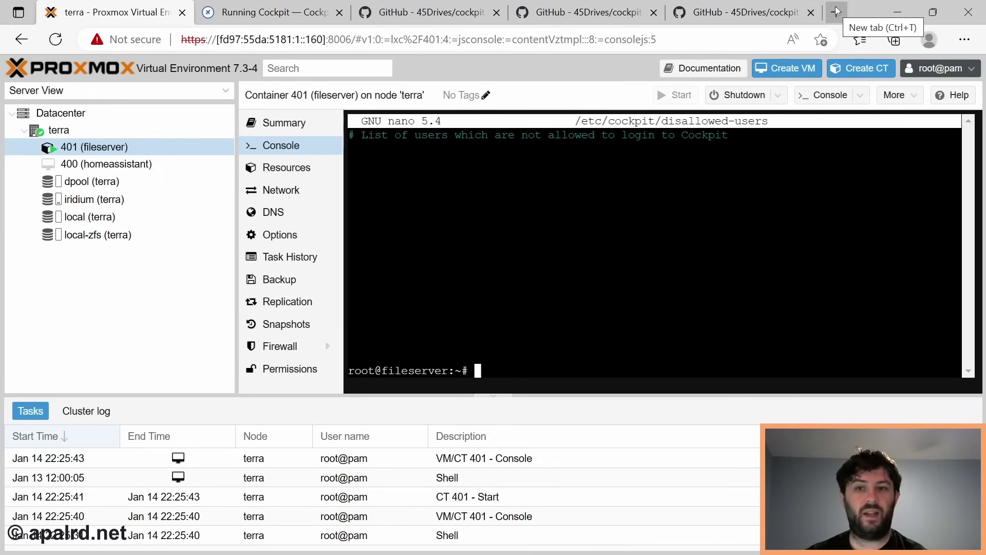
left_click(836, 11)
type("https://[fd97:55da:5181:1::170]:9090")
key("Return")
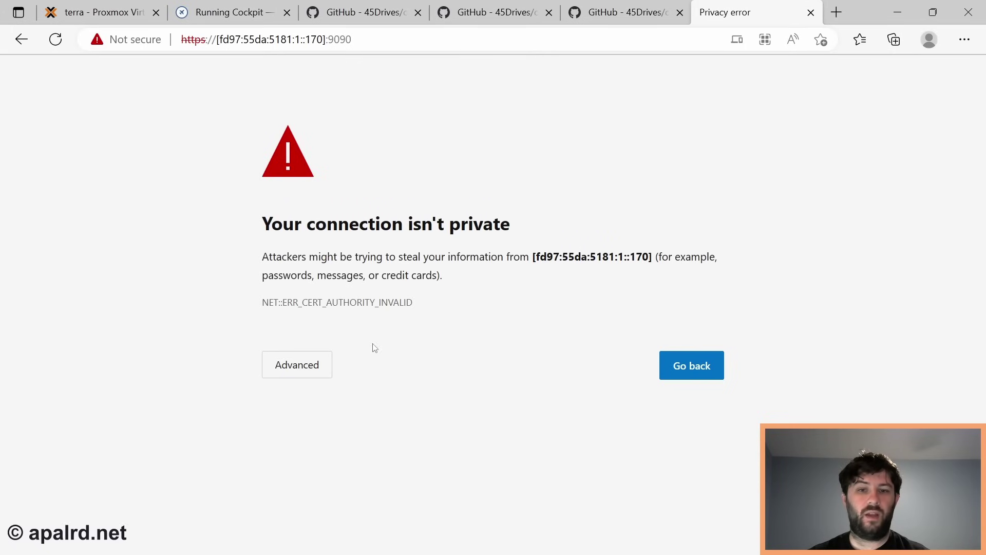
left_click(306, 364)
left_click(378, 488)
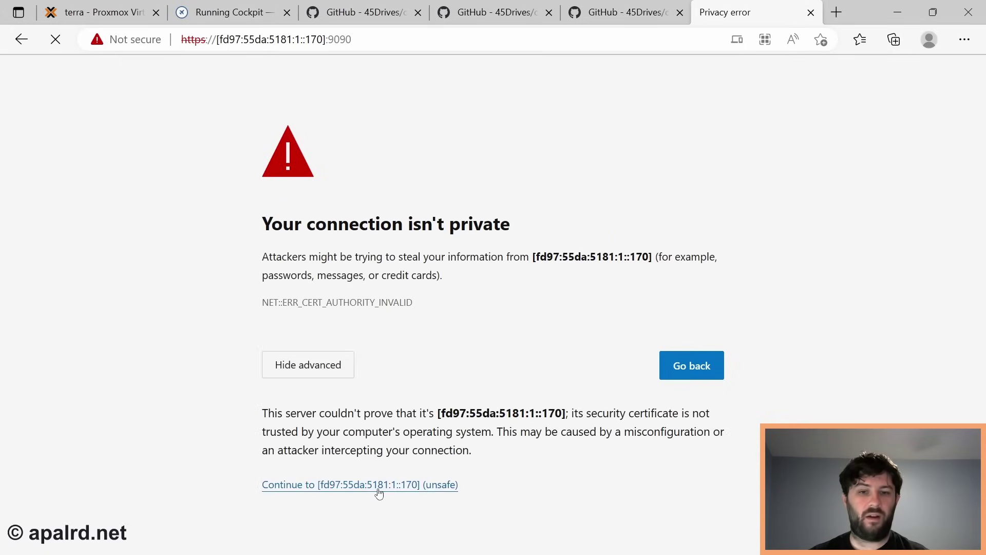
Step: Log in to Cockpit as root with the account password, then view Accounts, Services and Overview
left_click(328, 234)
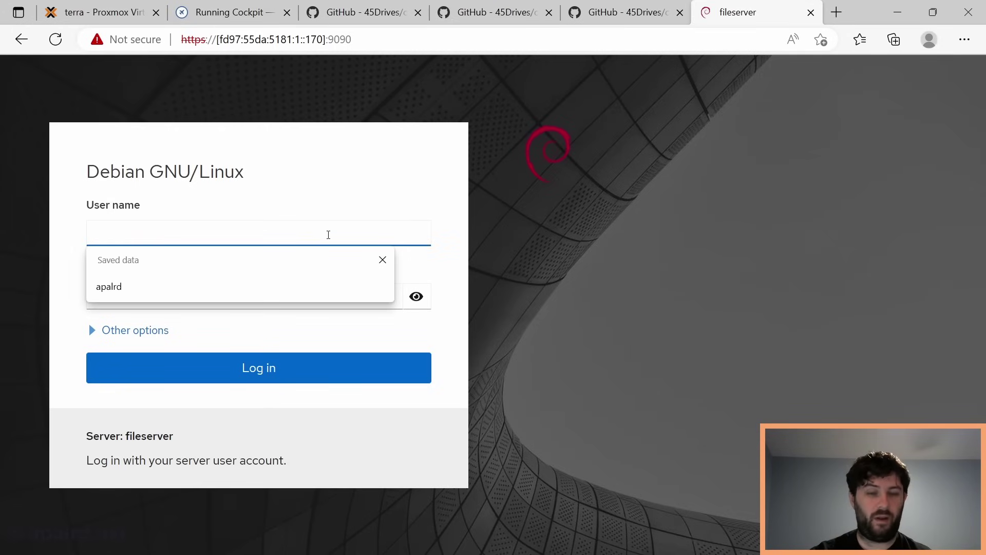
type("root")
key("Tab")
type("•••••")
key("Return")
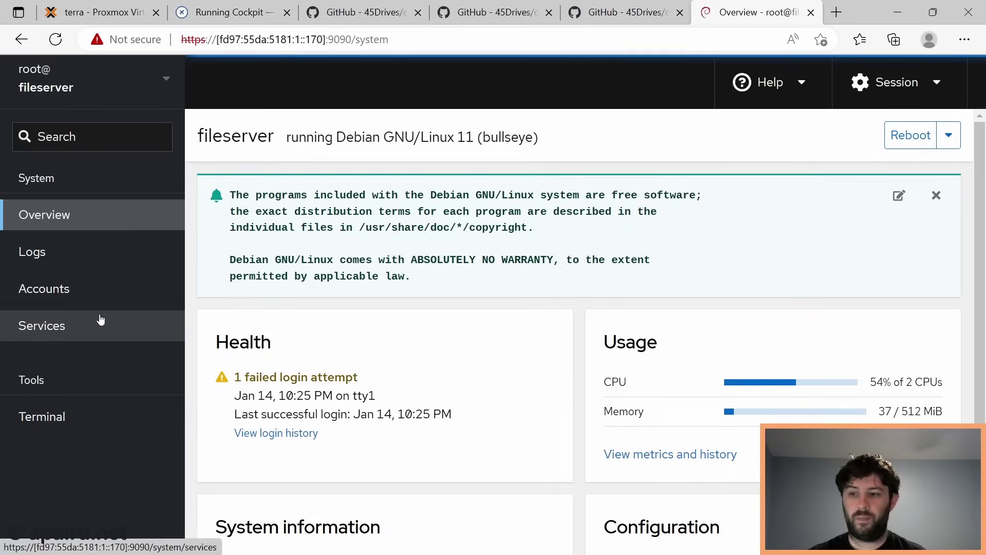
left_click(102, 288)
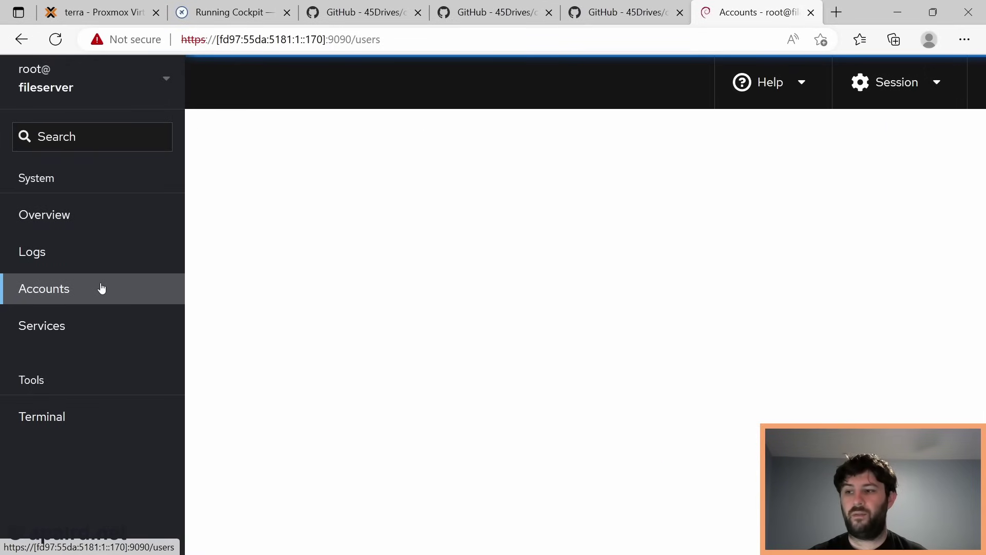
left_click(99, 326)
left_click(123, 222)
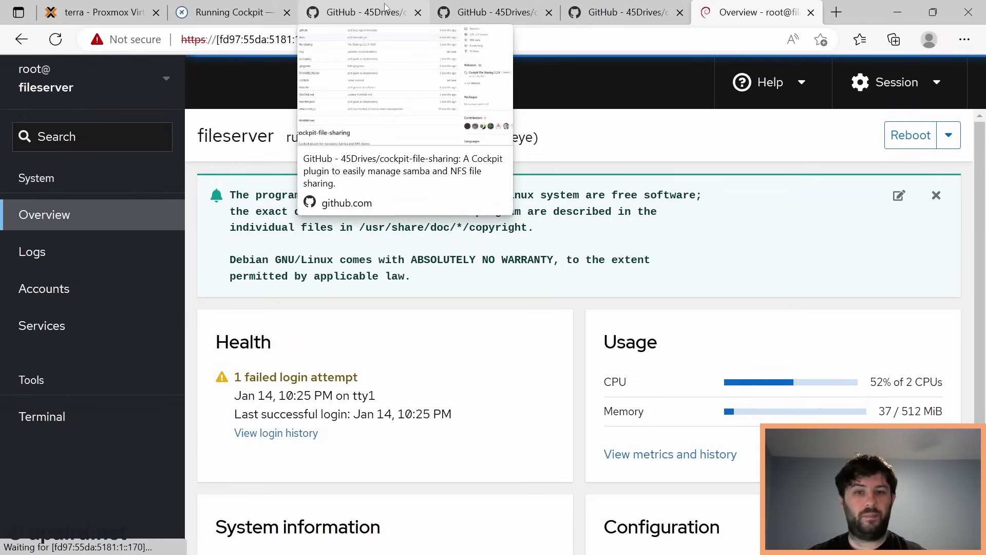
Step: Compare the cockpit-file-sharing, cockpit-navigator and cockpit-identities repo tabs, ending at cockpit-identities' Releases panel
left_click(386, 7)
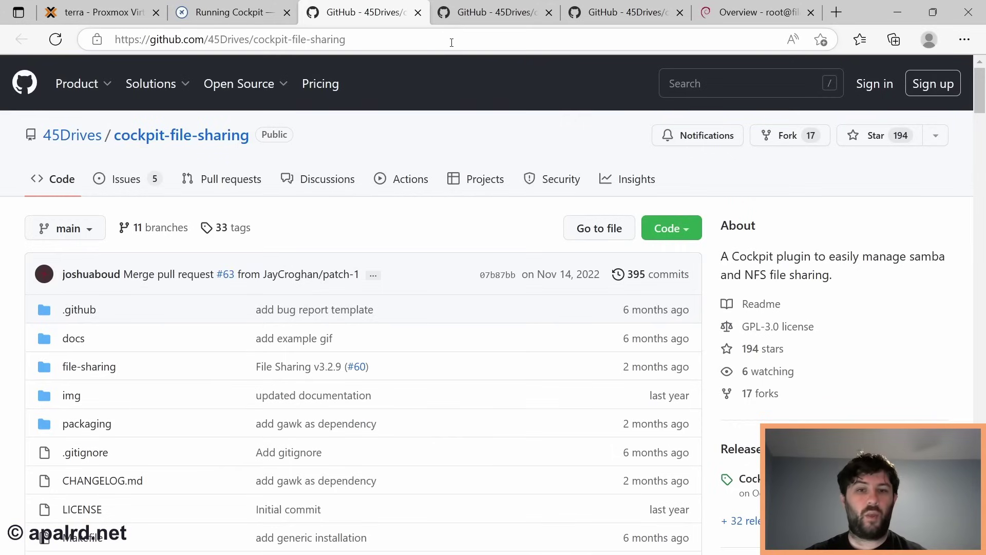
left_click(483, 13)
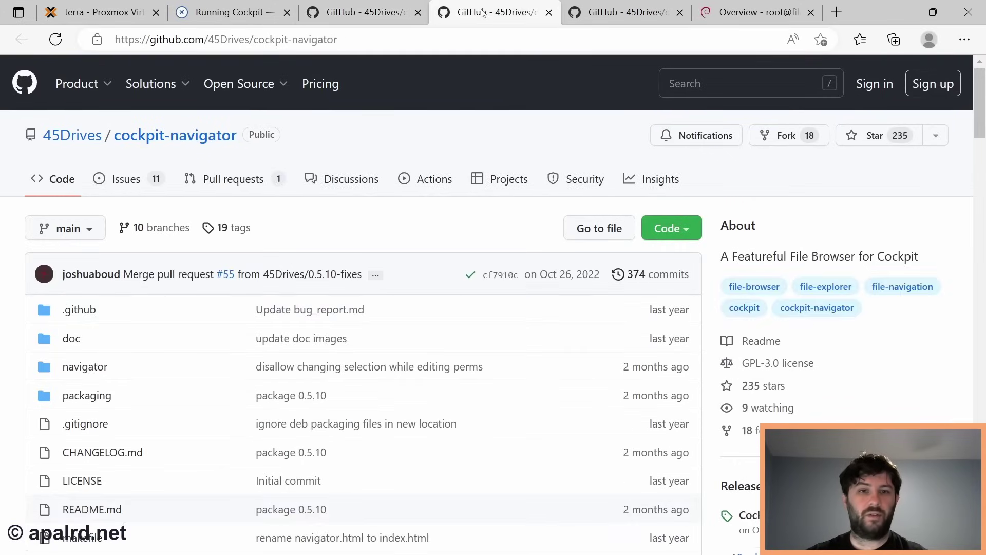
left_click(618, 15)
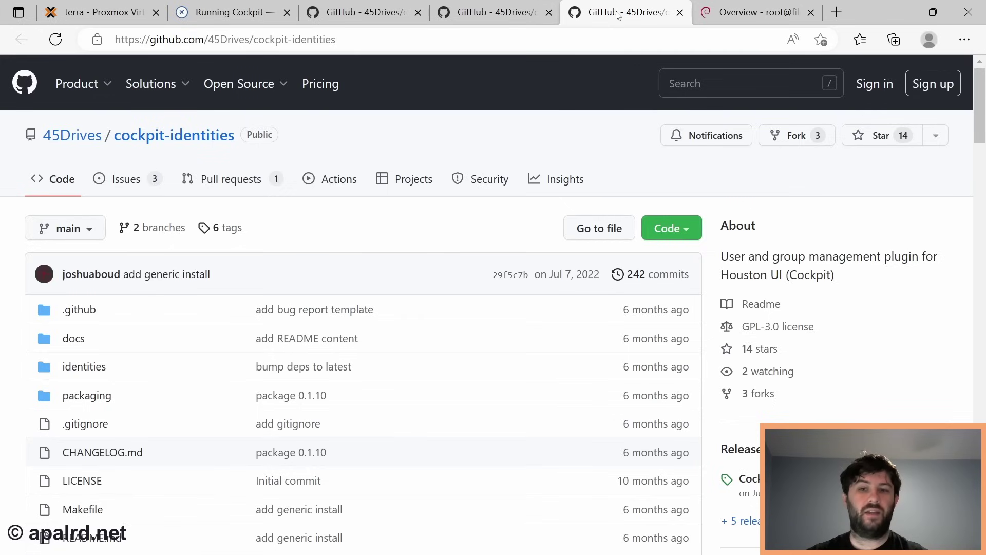
left_click(334, 15)
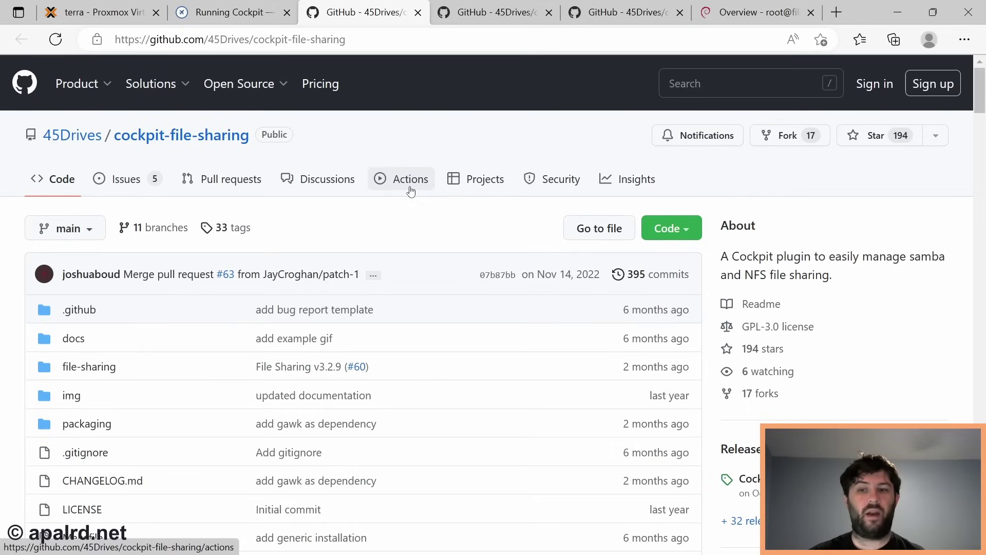
left_click(477, 12)
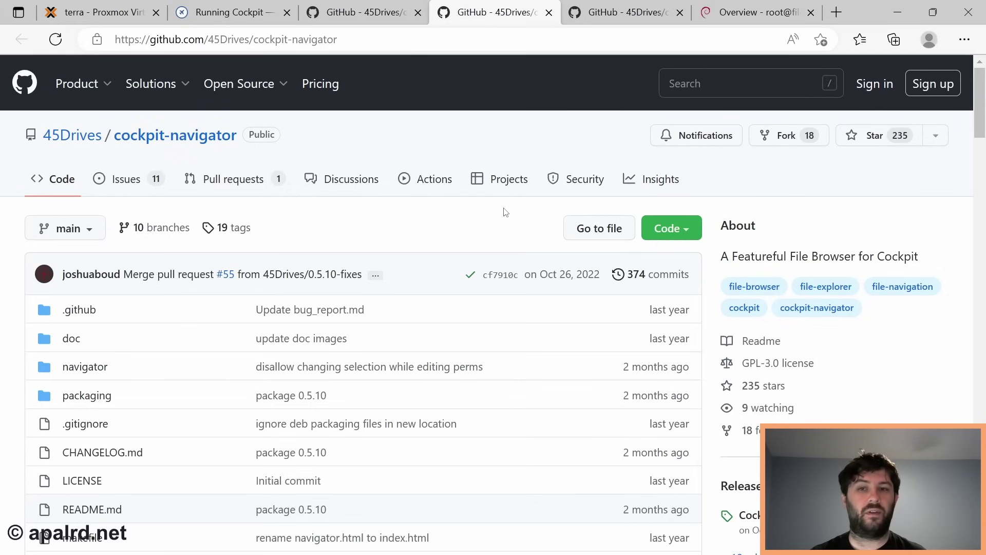
left_click(602, 12)
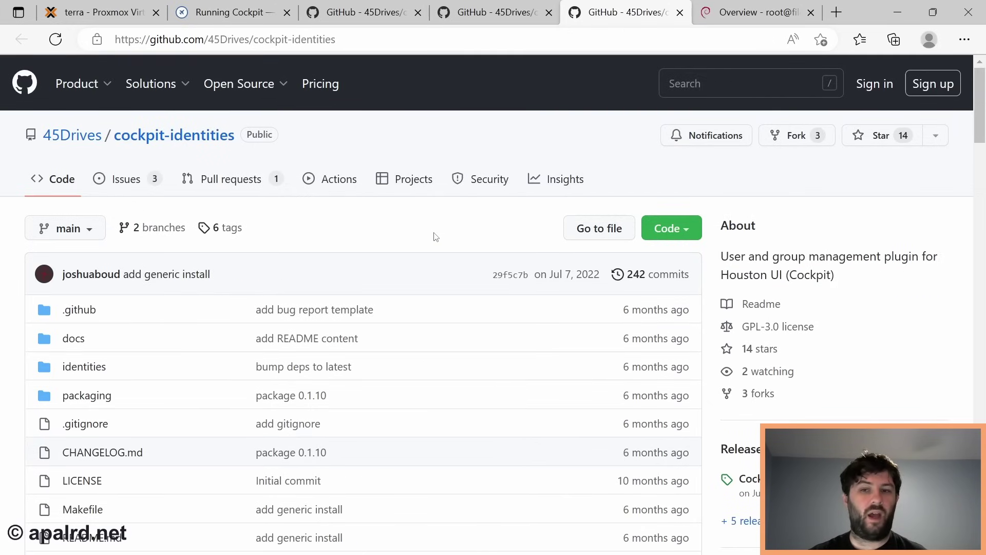
key("ctrl+Tab")
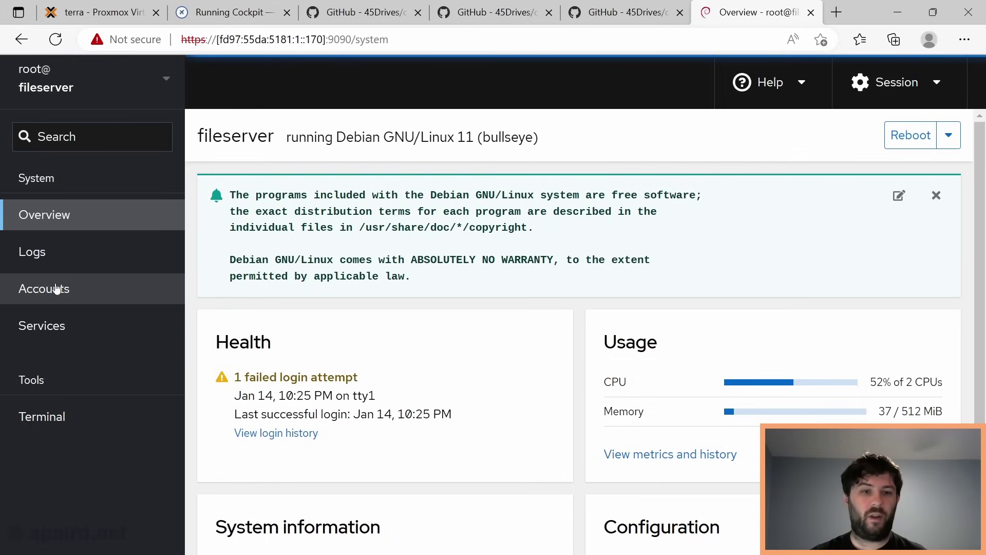
left_click(596, 12)
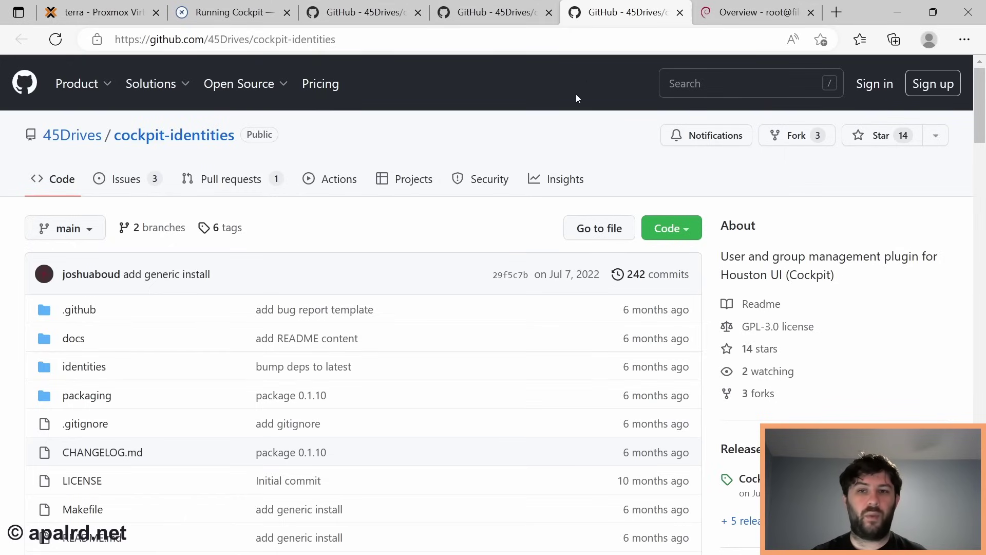
scroll(547, 147, "down", 3)
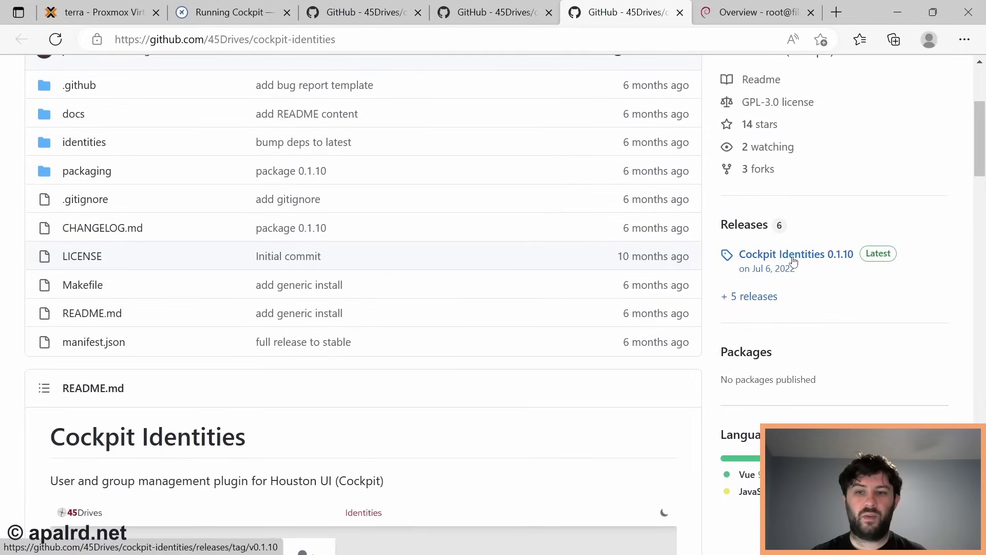
Step: Copy the Cockpit Identities 0.1.10 .deb link and wget it in the container console
left_click(780, 264)
scroll(398, 359, "down", 5)
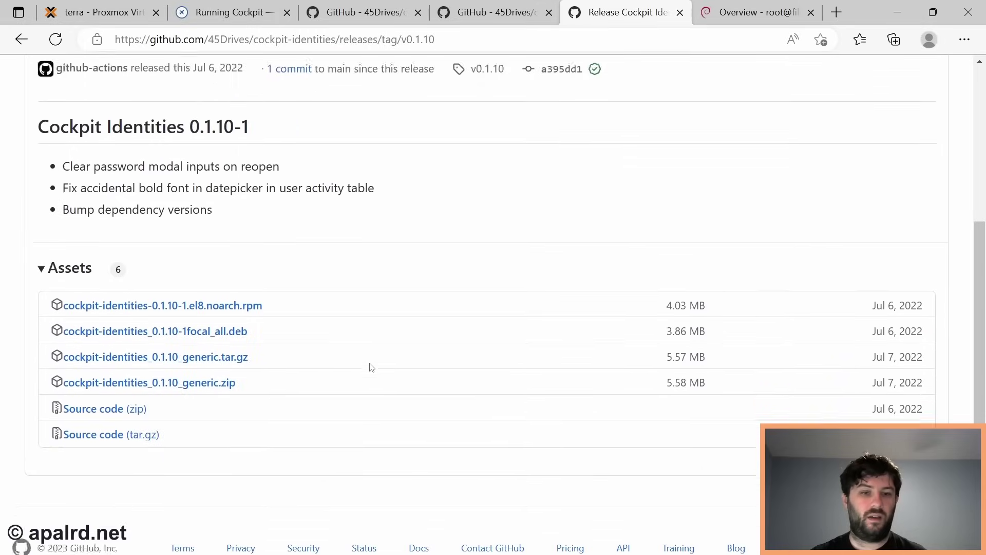
right_click(221, 290)
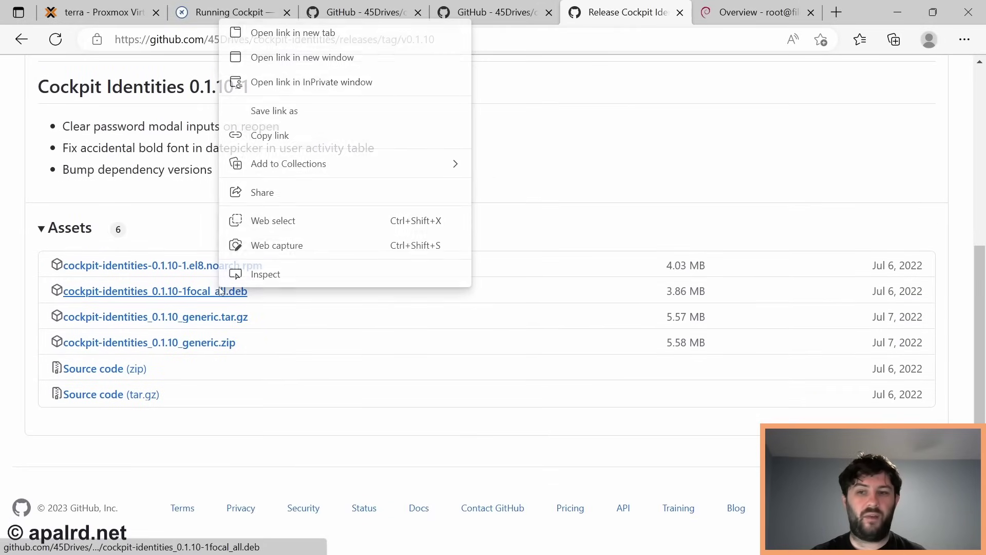
left_click(304, 135)
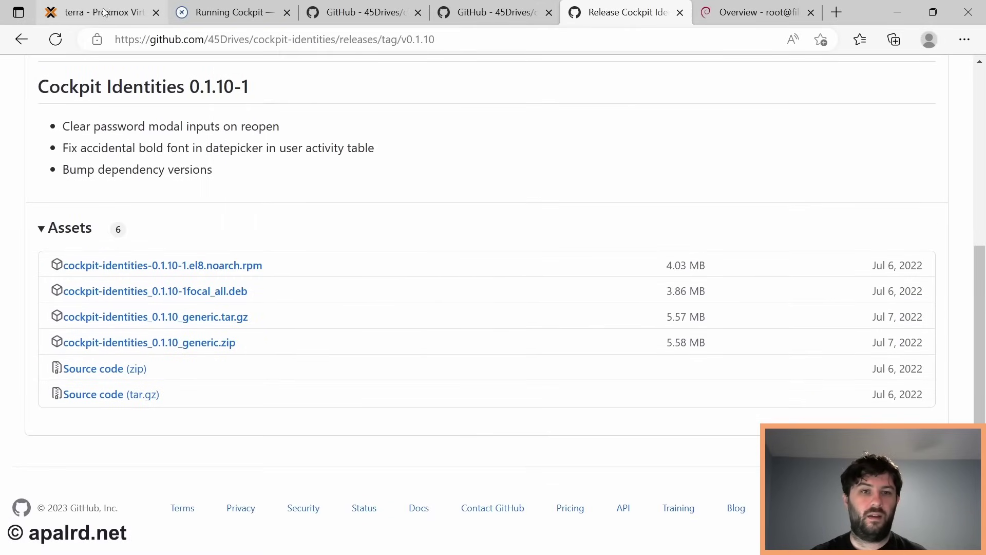
left_click(102, 12)
type("wget")
right_click(560, 180)
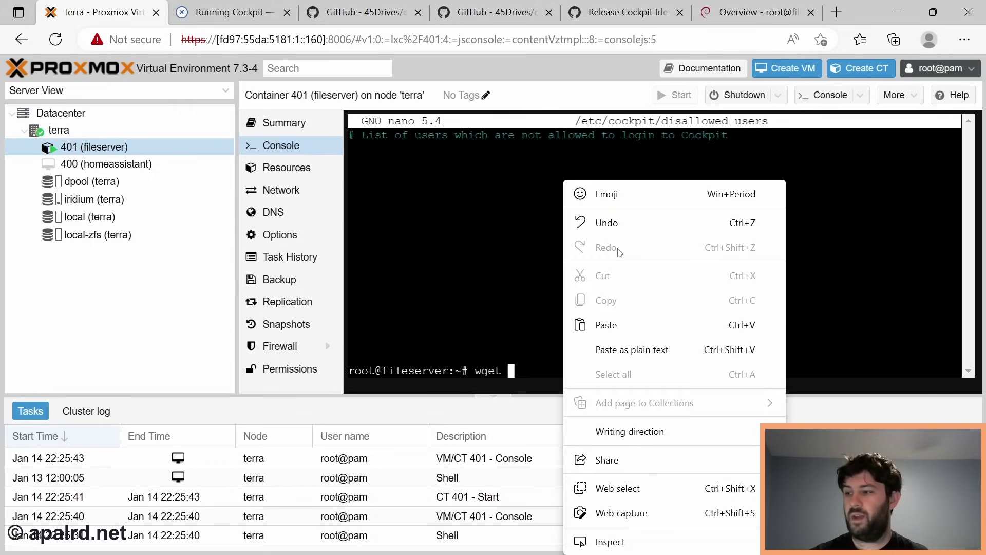
left_click(685, 324)
key("Return")
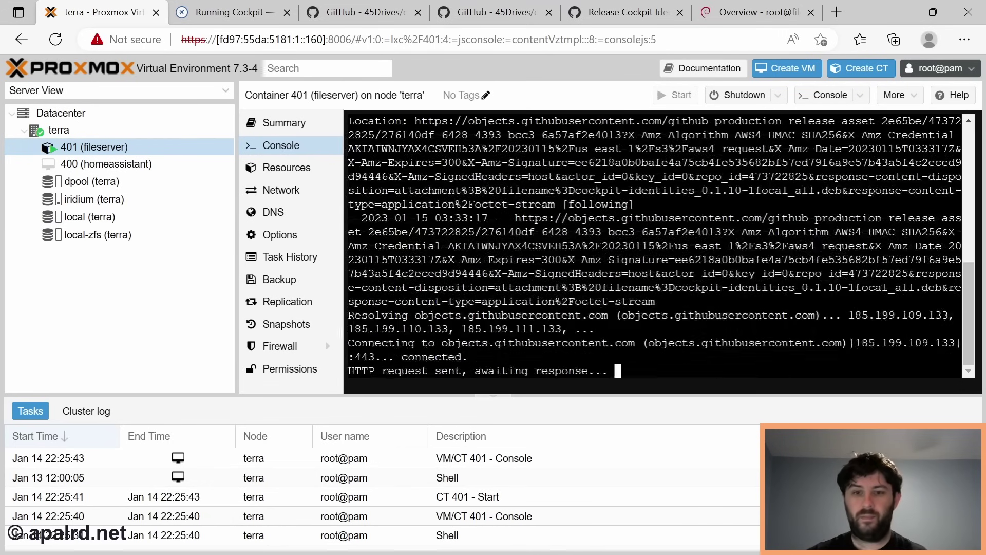
Step: Copy the Cockpit Navigator 0.5.10 .deb link and wget it in the container console
left_click(493, 11)
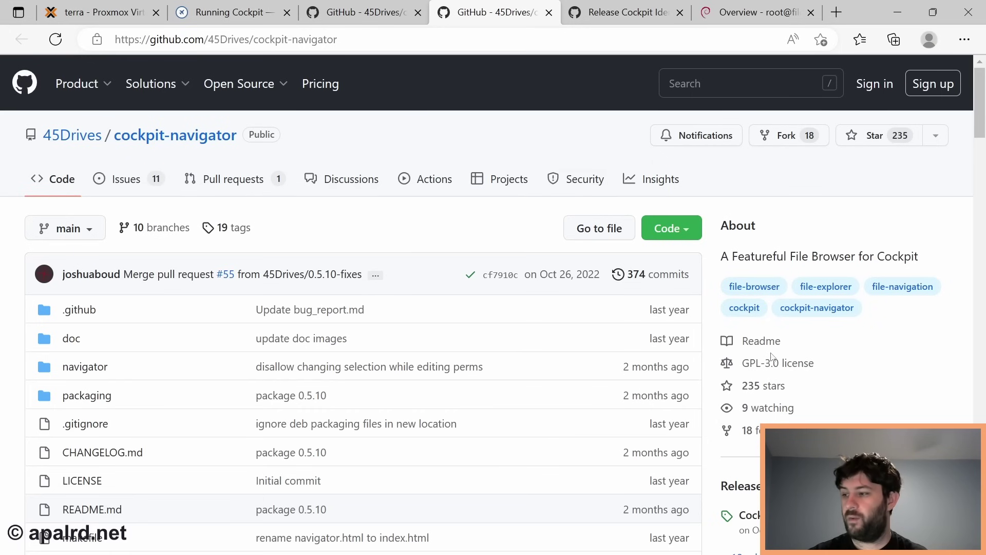
scroll(771, 370, "down", 4)
left_click(788, 291)
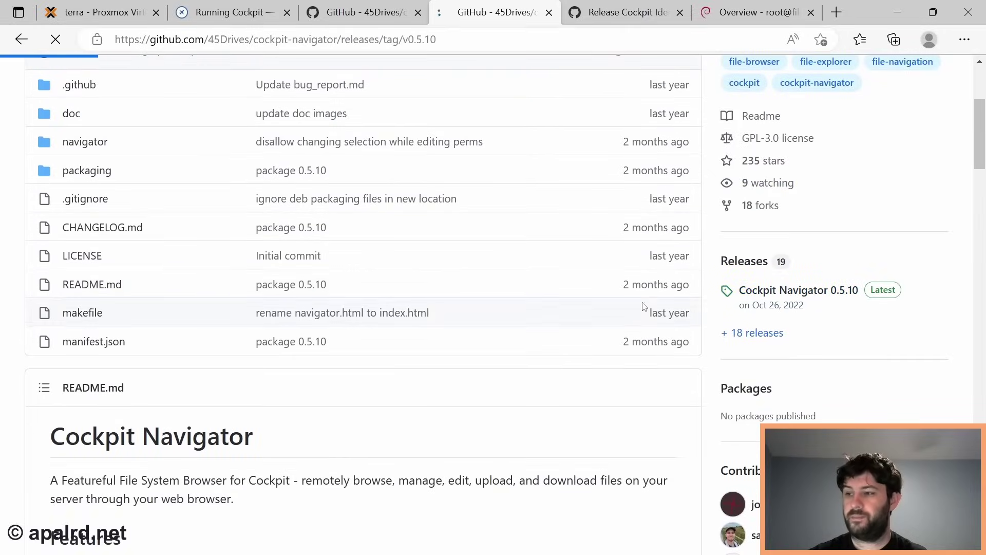
scroll(370, 392, "down", 3)
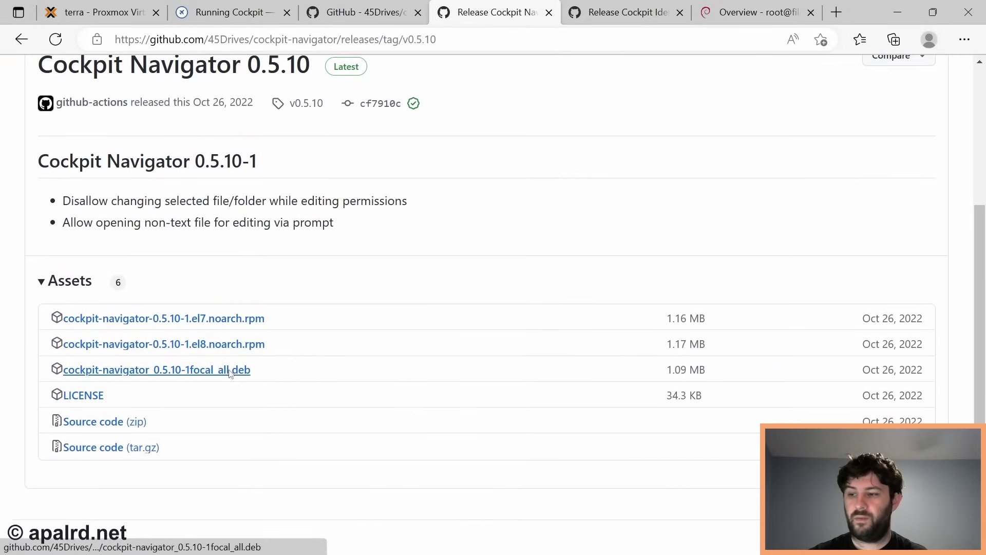
right_click(230, 370)
left_click(280, 216)
left_click(141, 7)
type("wget")
right_click(576, 297)
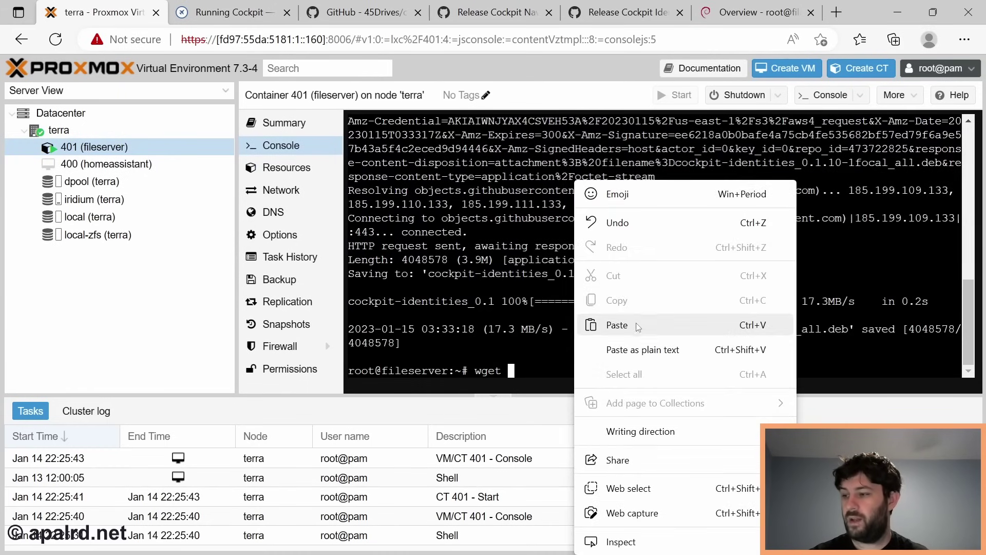
left_click(642, 328)
key("Return")
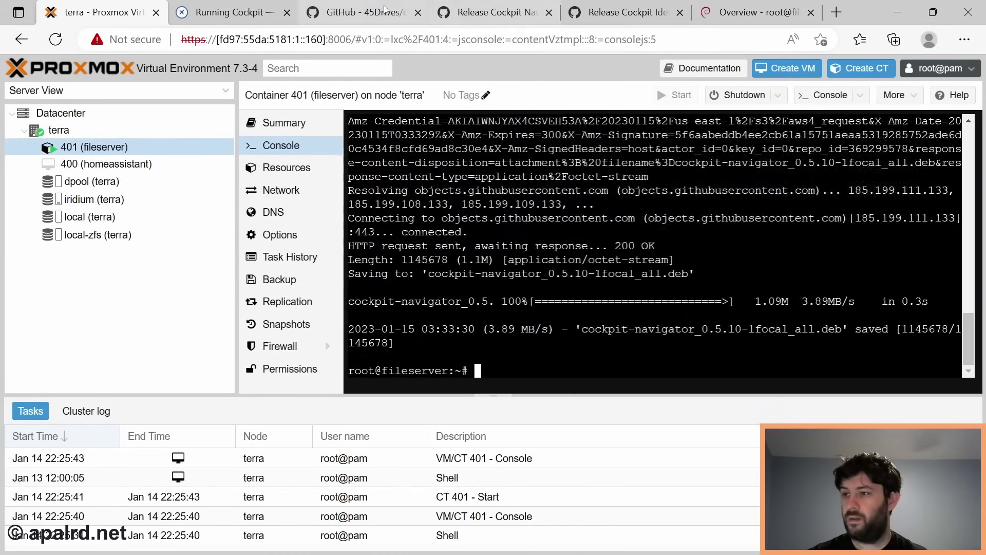
Step: Open the cockpit-file-sharing v3.2.9 release page, then return to the container console
left_click(362, 12)
scroll(730, 445, "down", 1)
left_click(756, 410)
left_click(103, 12)
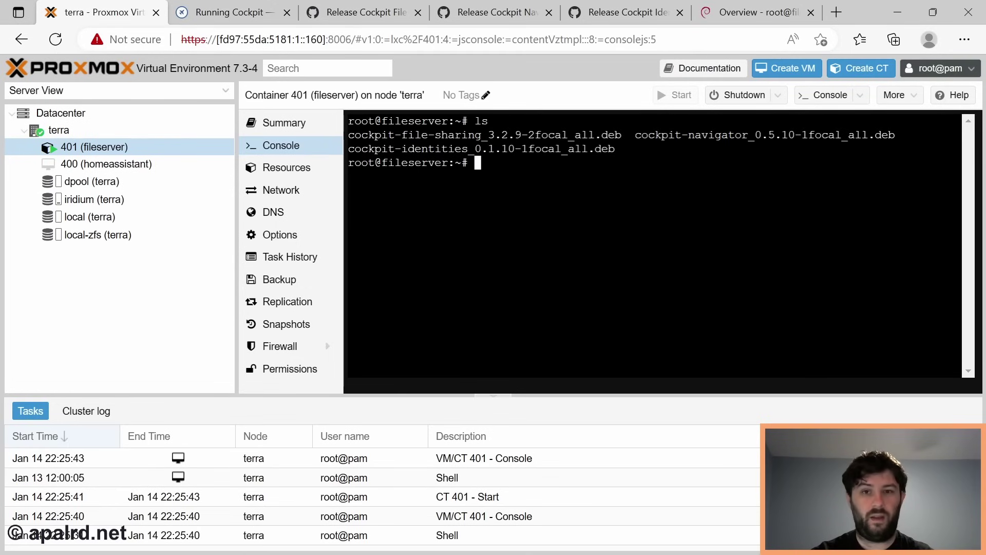
Step: Install all downloaded packages with apt install ./*.deb and inspect the _apt permission-denied notice
type("apt ins")
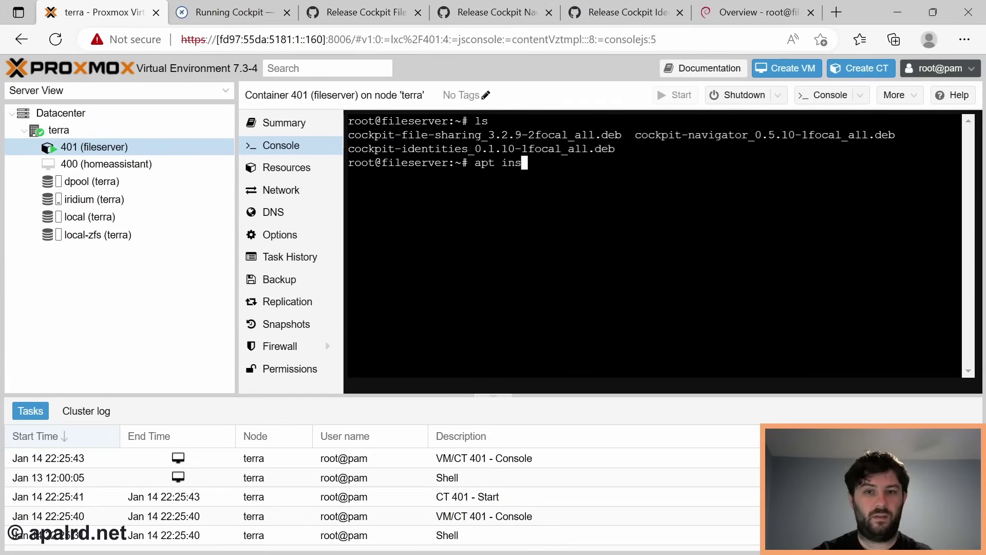
type("tall ./")
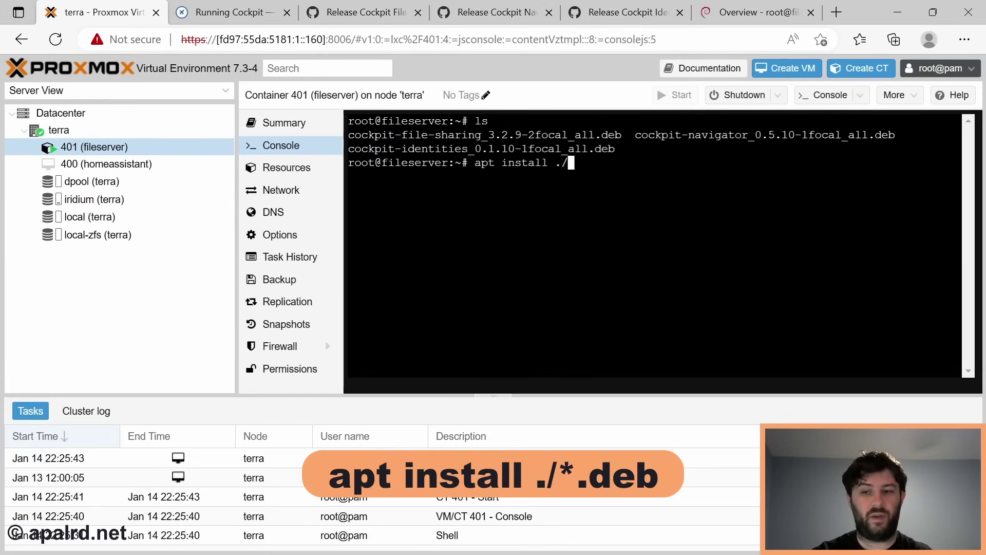
type("*.deb")
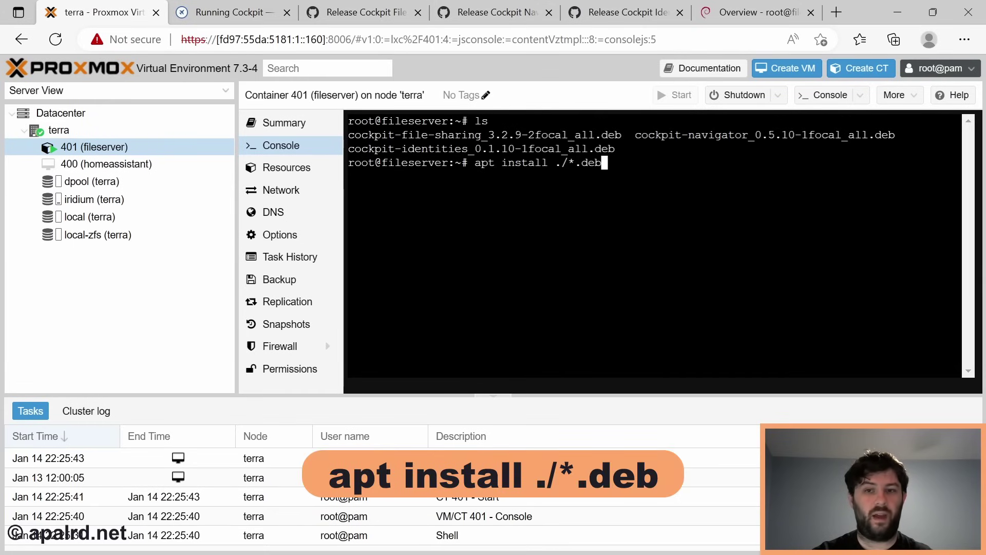
key("Return")
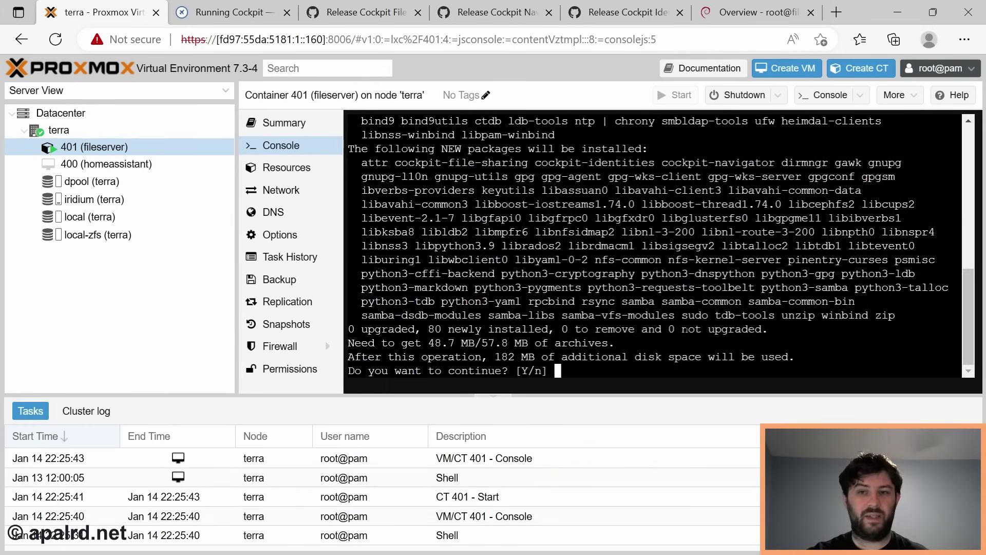
key("Return")
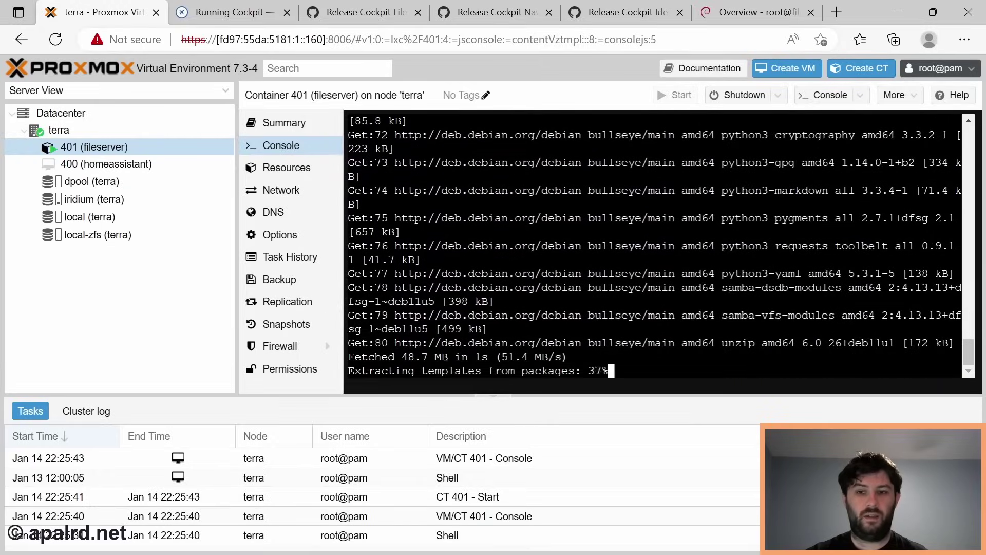
left_click_drag(369, 343, 633, 354)
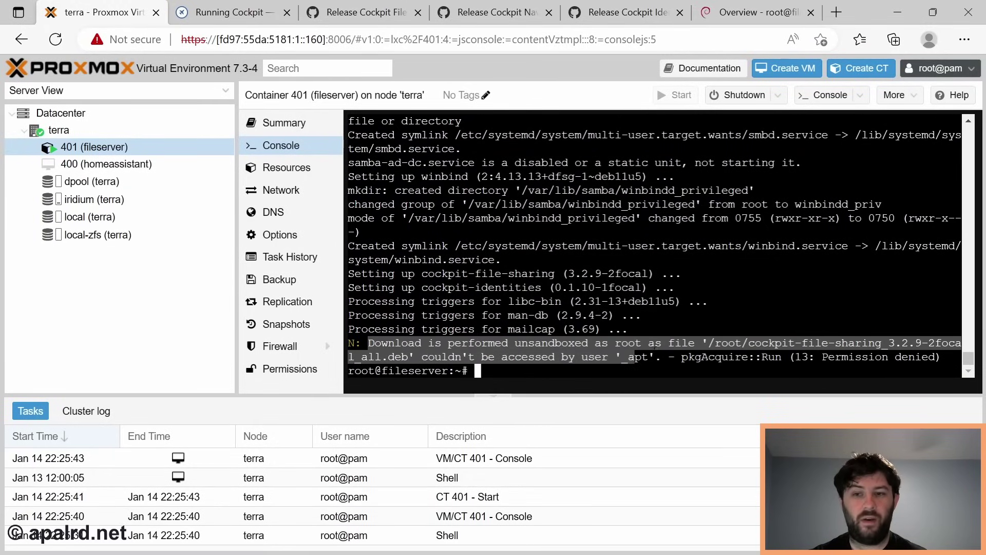
triple_click(655, 349)
triple_click(690, 355)
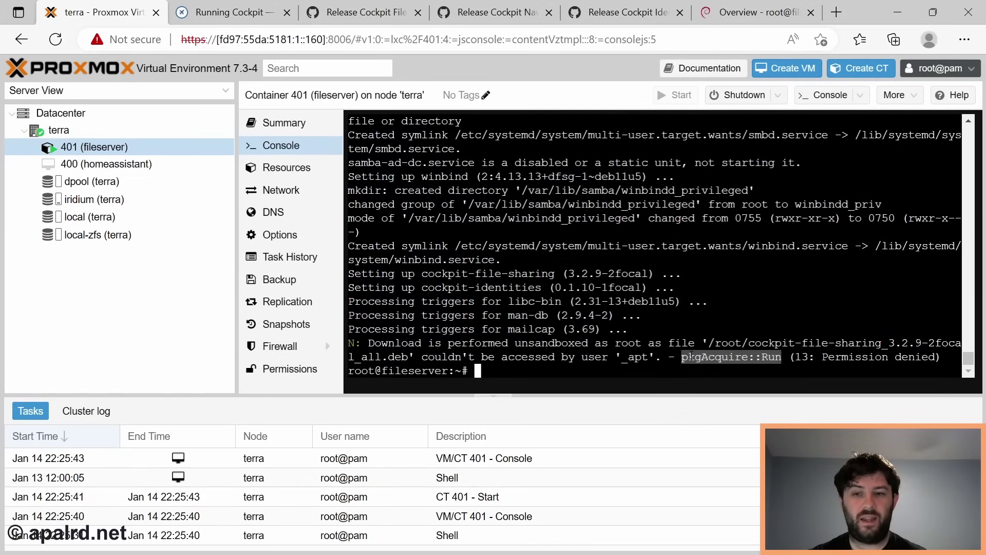
double_click(637, 357)
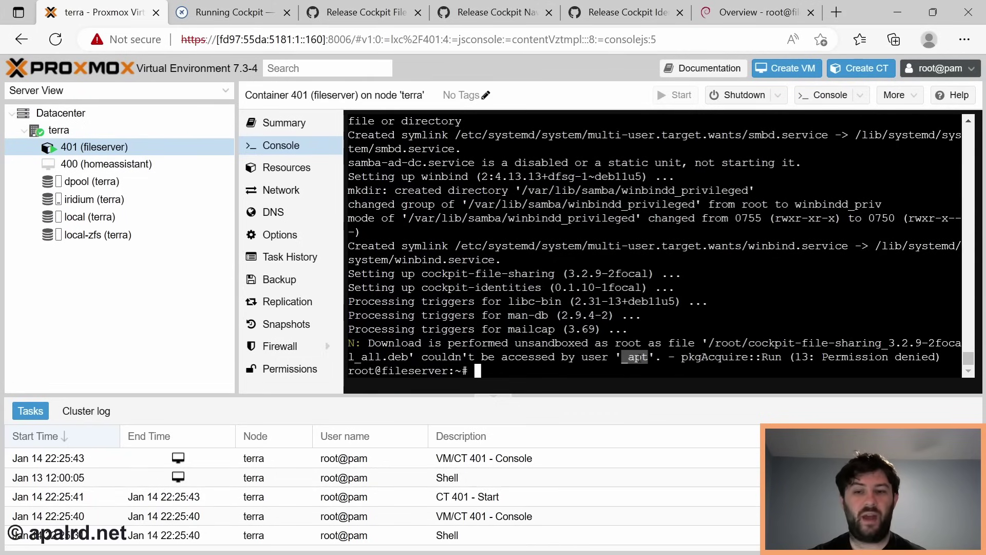
double_click(628, 343)
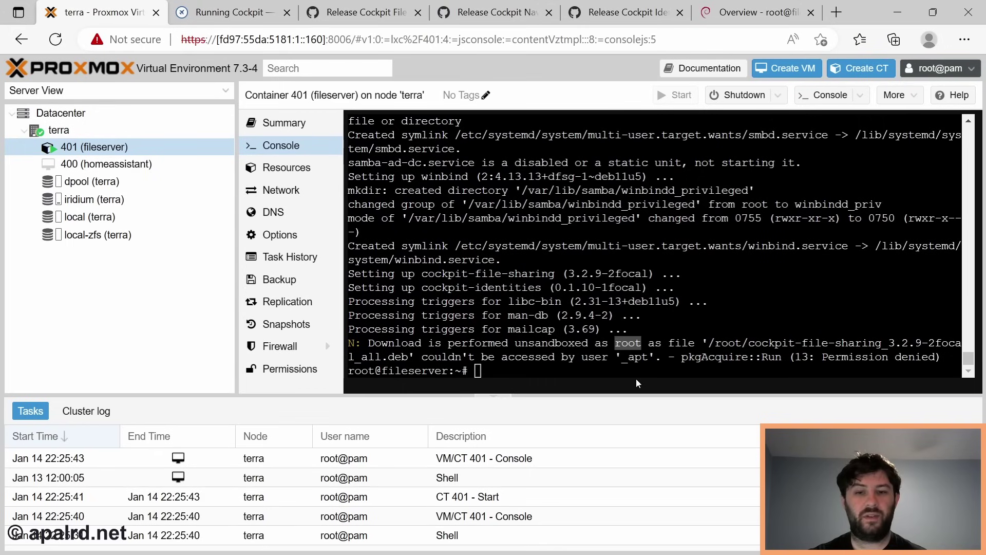
Step: List the home directory and delete the leftover .deb files with rm *.deb
type("ls")
key("Return")
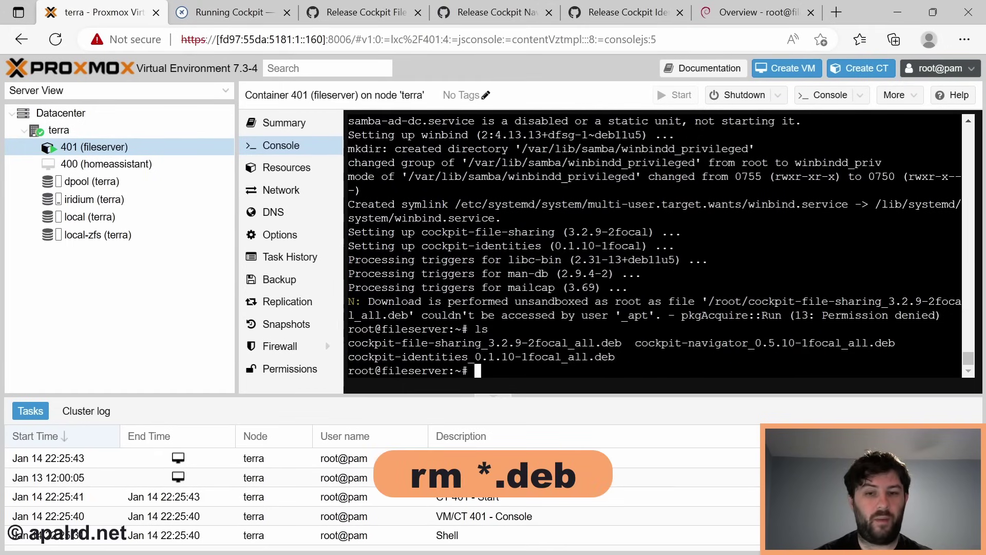
type("rm *.deb")
key("Return")
Step: Reload Cockpit, open Navigator, File Sharing (applying the Samba Fix now), Identities, then Navigator again
type("ls")
key("Return")
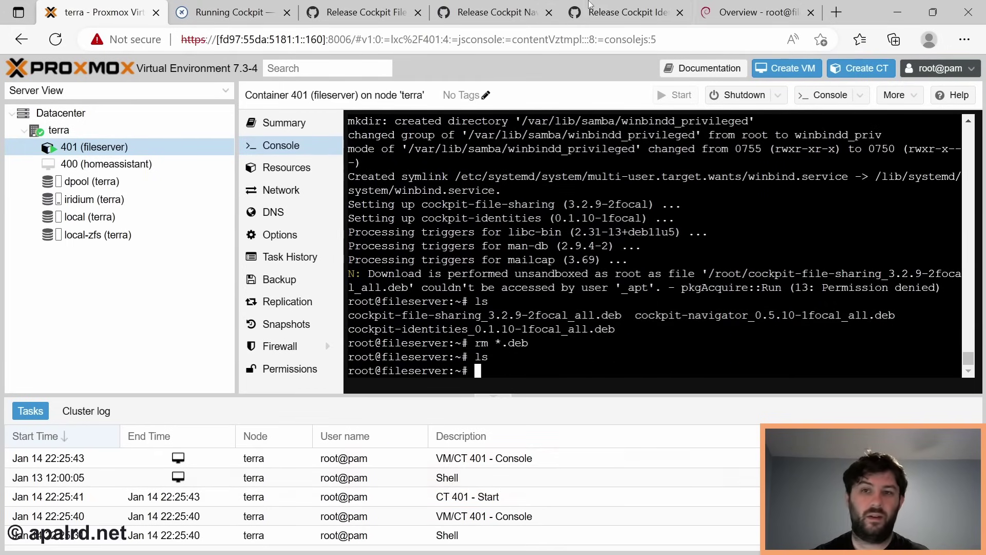
left_click(751, 7)
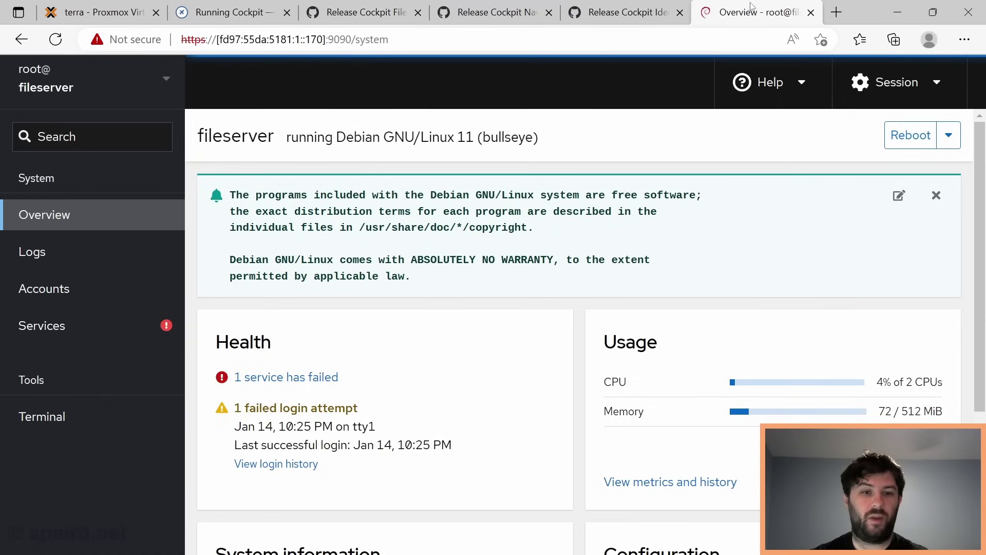
left_click(59, 40)
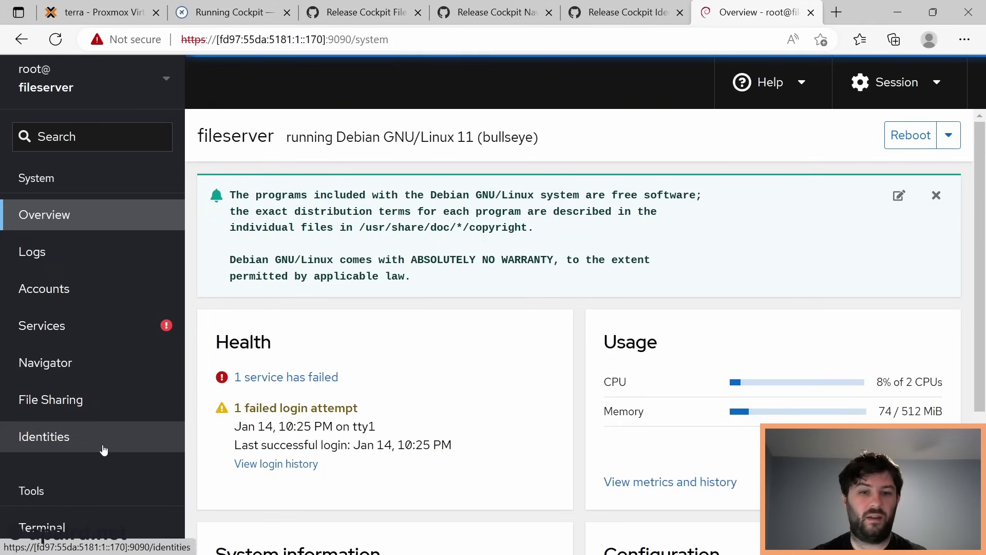
left_click(113, 373)
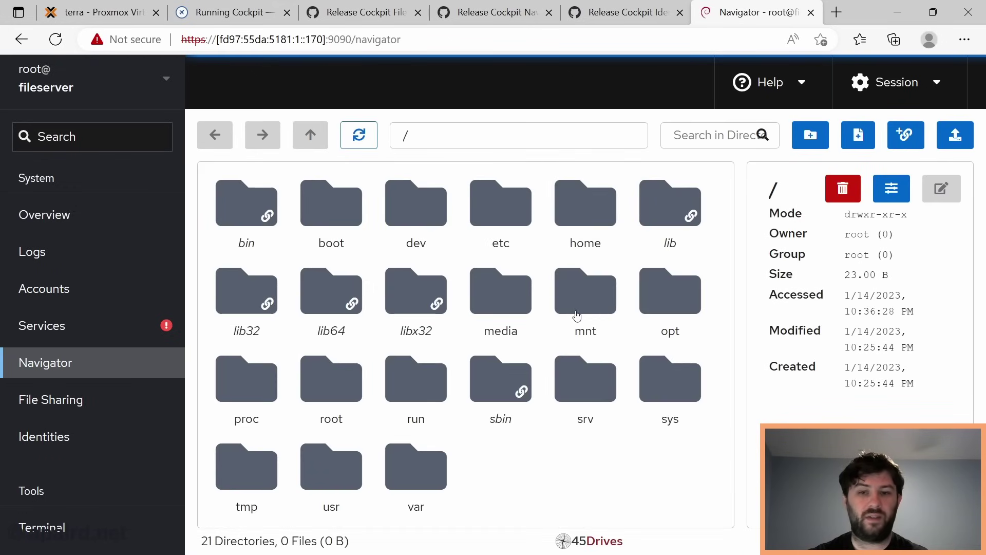
left_click(107, 410)
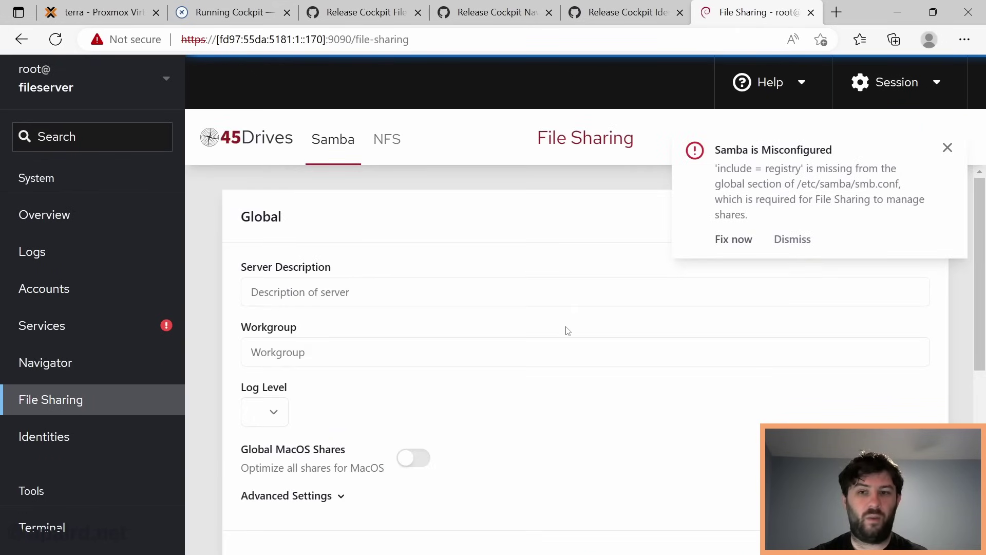
left_click(735, 240)
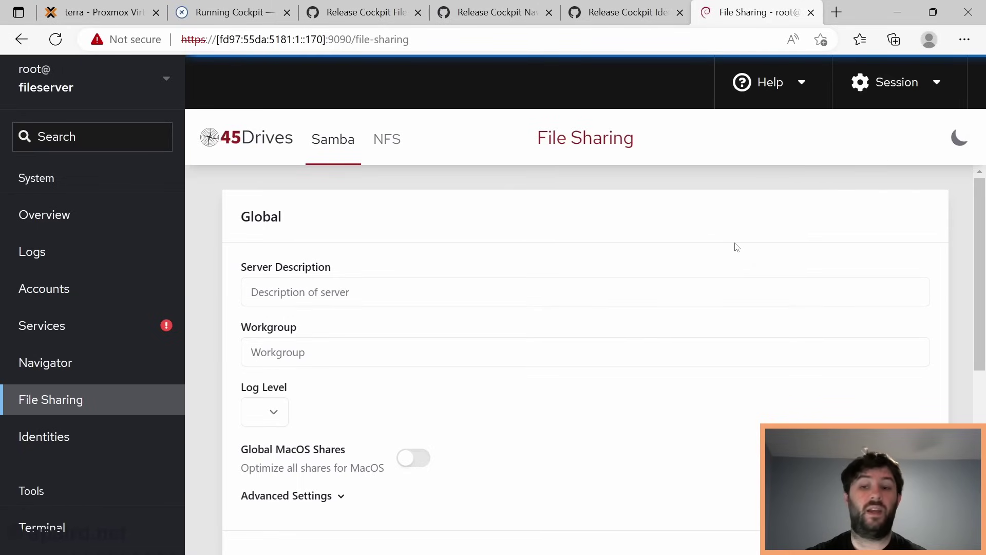
left_click(65, 435)
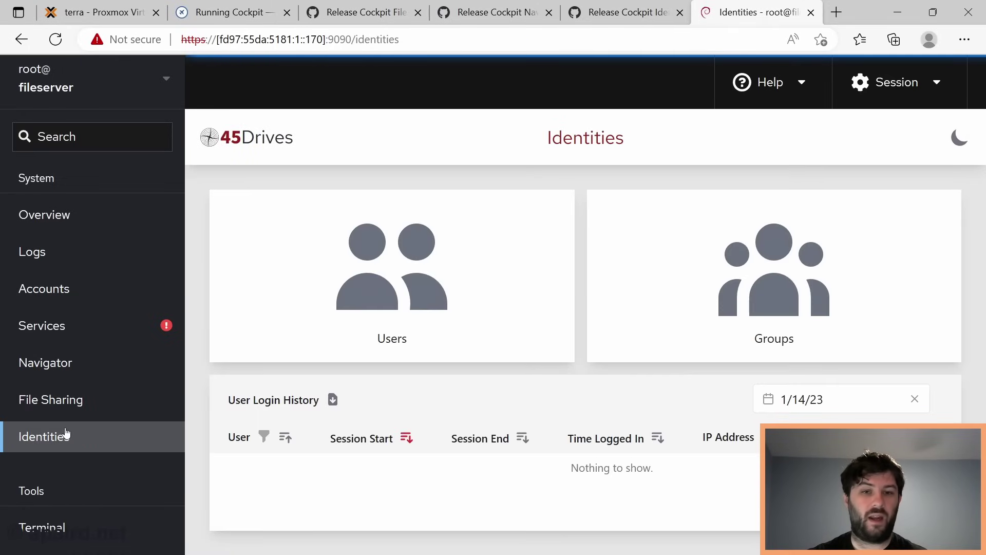
left_click(71, 377)
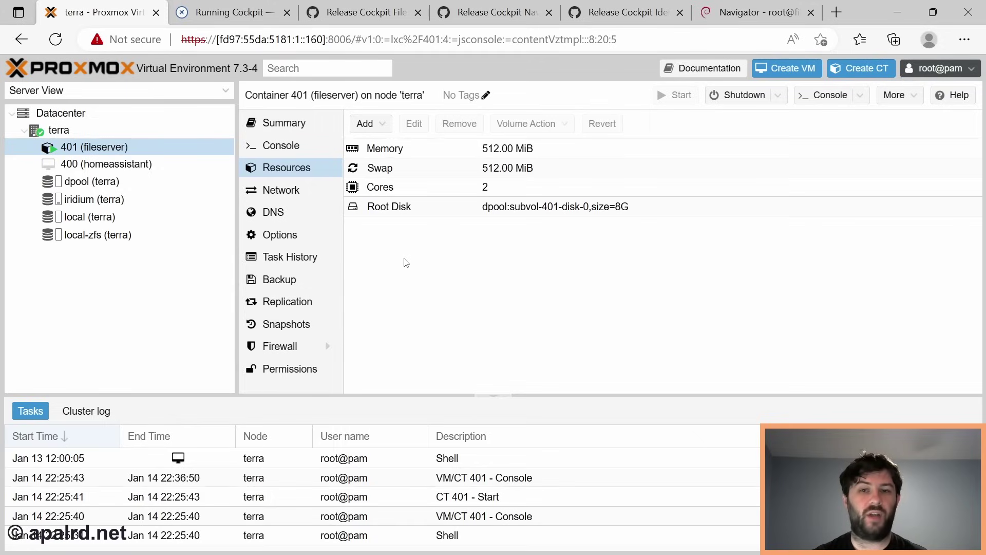
Step: Check container 401's Memory settings without changes, then bring up the Add menu showing Mount Point
double_click(509, 150)
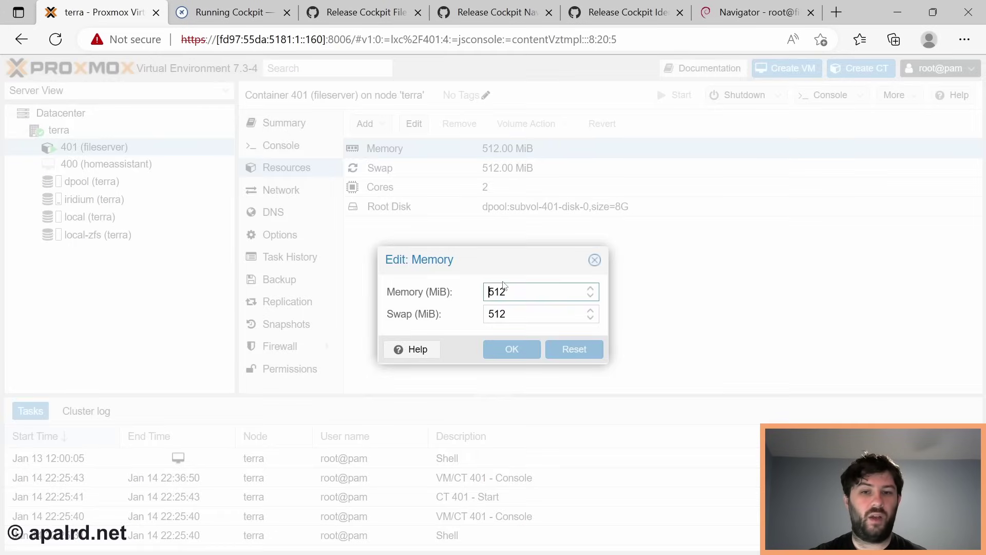
left_click(595, 264)
left_click(387, 123)
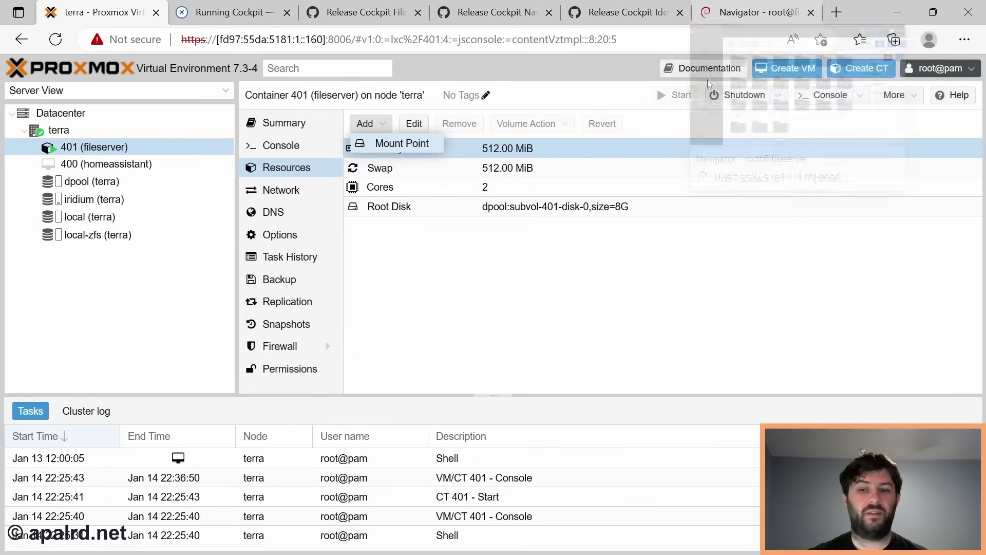
Step: Start a new mount point for container 401, keeping dpool as its storage
left_click(623, 311)
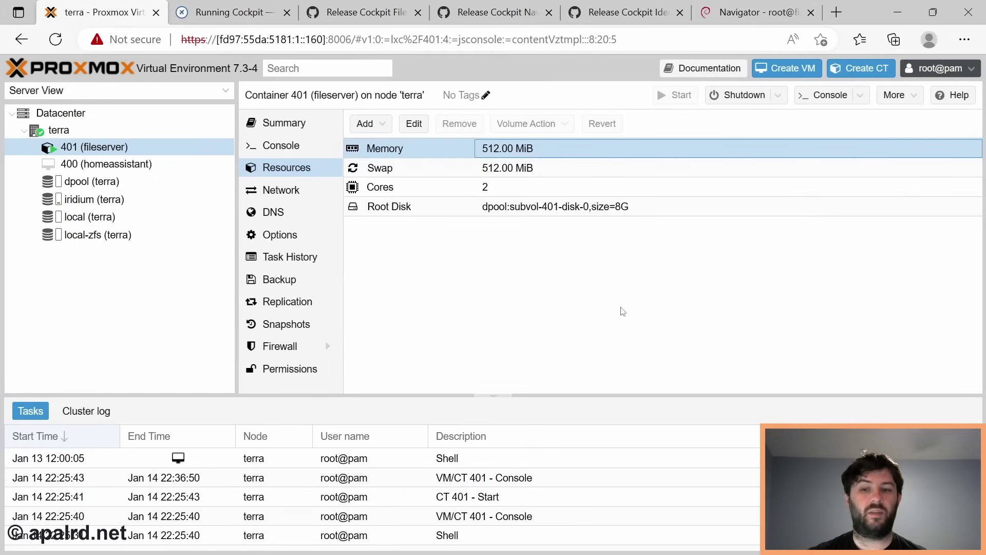
left_click(361, 125)
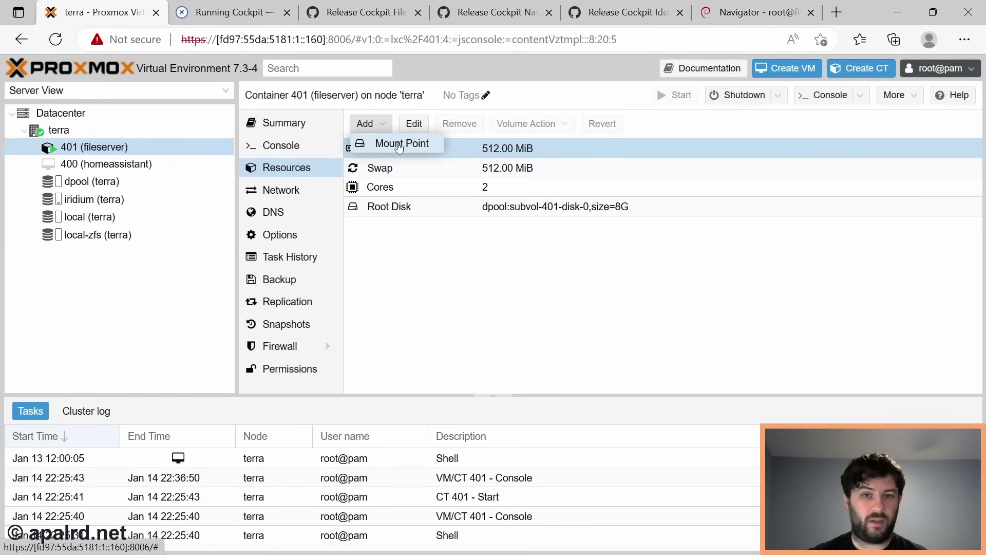
left_click(402, 143)
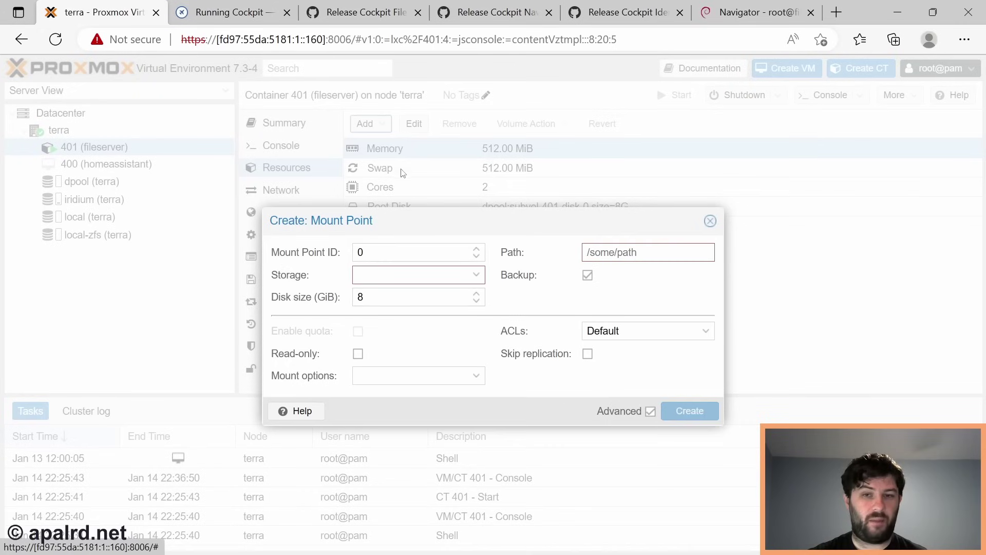
left_click(422, 277)
left_click(437, 231)
left_click(398, 251)
Step: Set mount path /mnt/rust with a 1000 GiB disk size and create the mount point
left_click(619, 253)
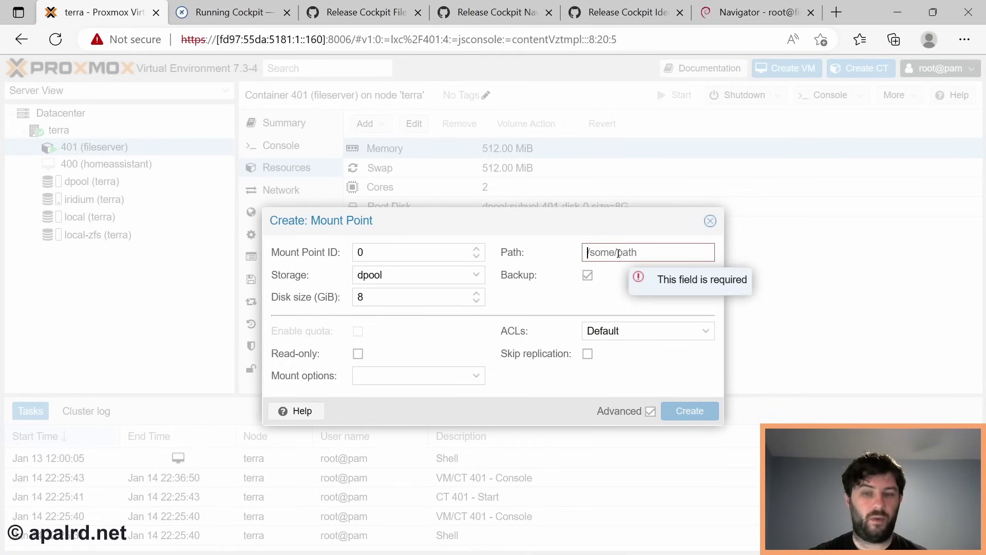
type("/mnt/rust")
double_click(395, 297)
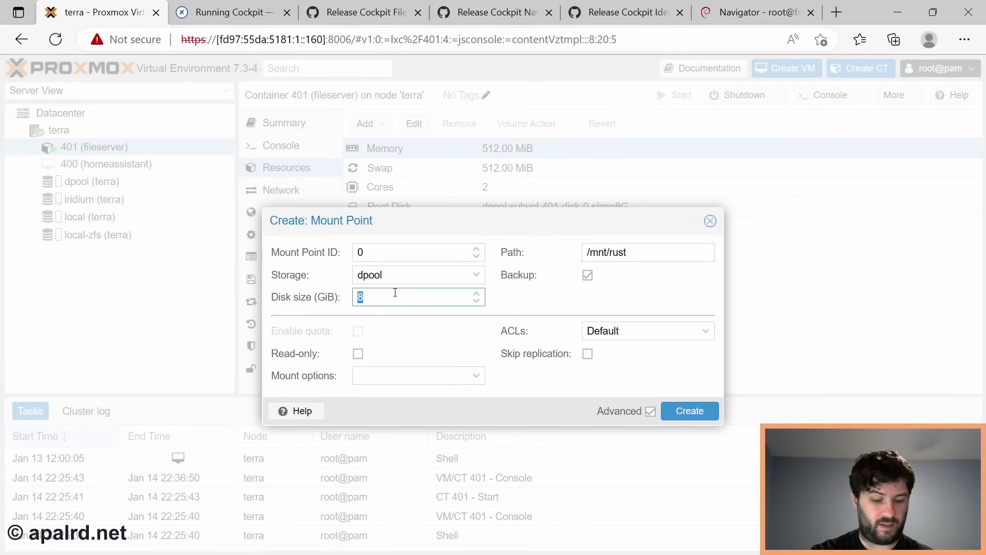
key("BackSpace")
type("1")
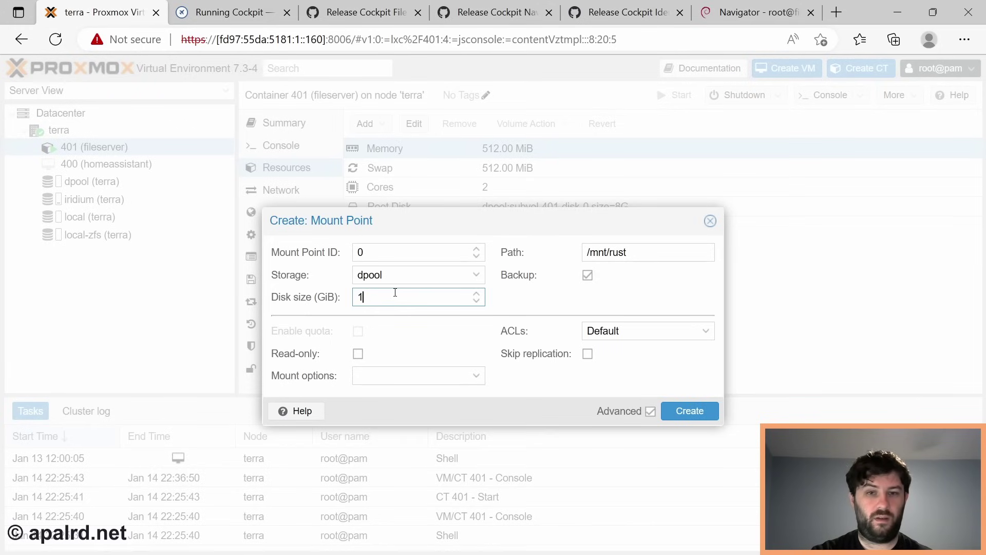
type("000")
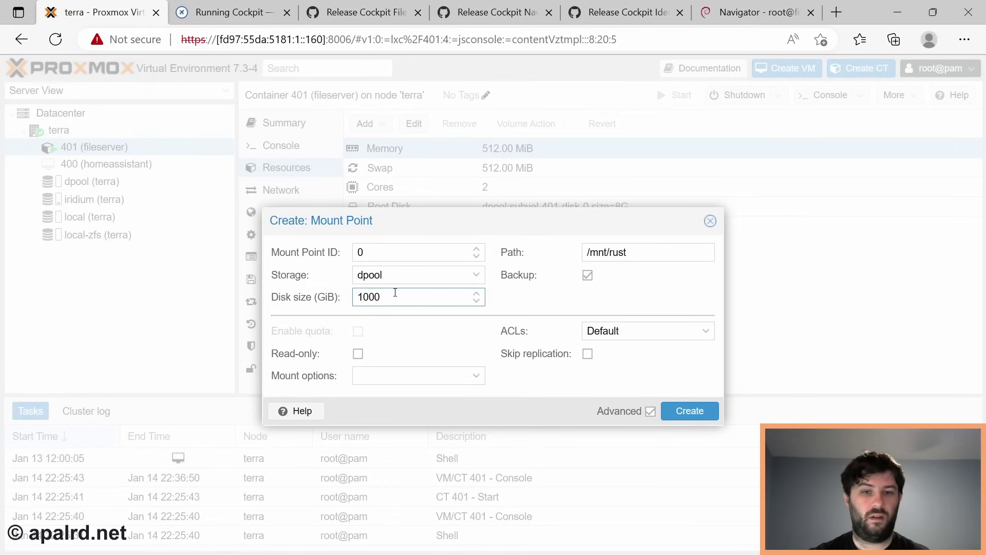
left_click(699, 415)
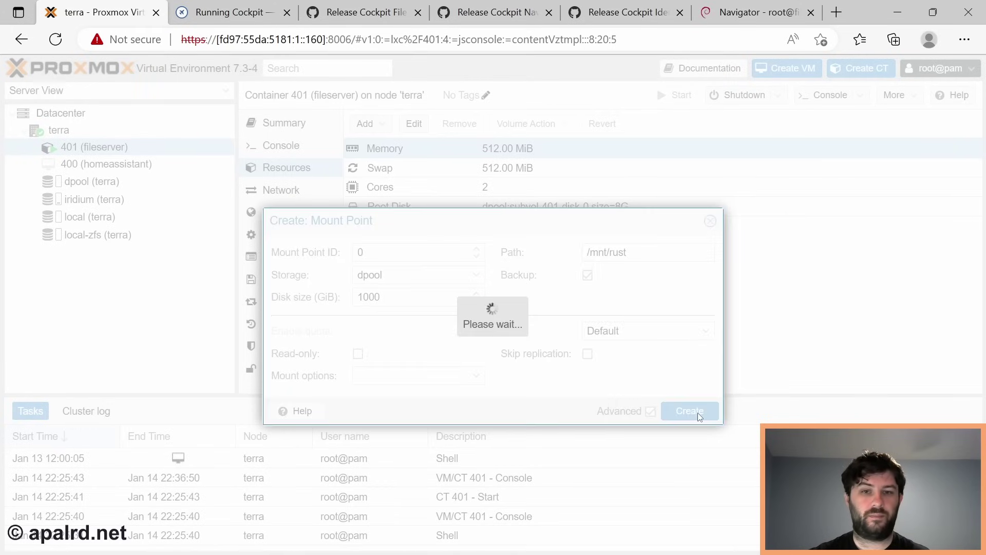
left_click(369, 124)
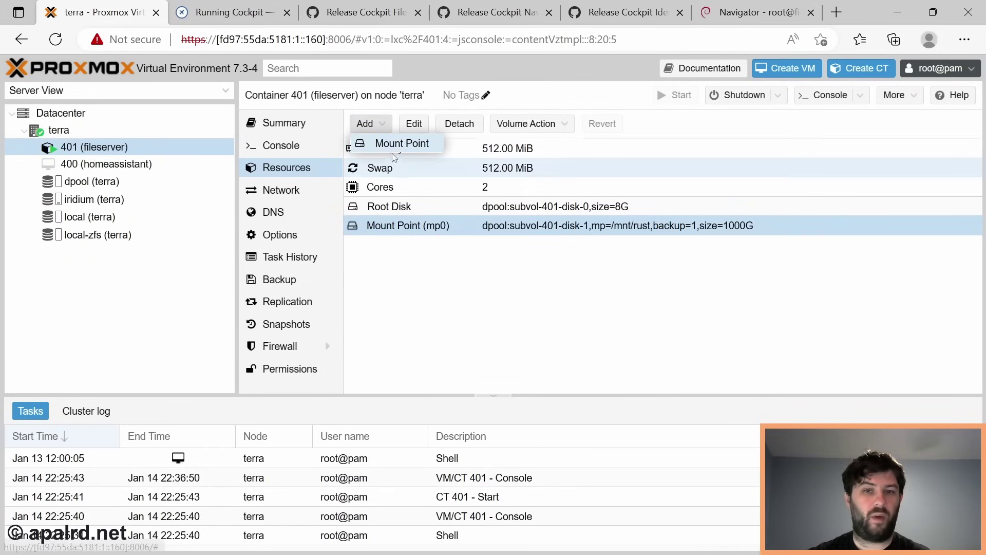
left_click(402, 144)
Step: Create mount point mp1 on local-zfs, 200 GiB at /mnt/fast, then return to Cockpit Navigator
left_click(429, 275)
left_click(425, 355)
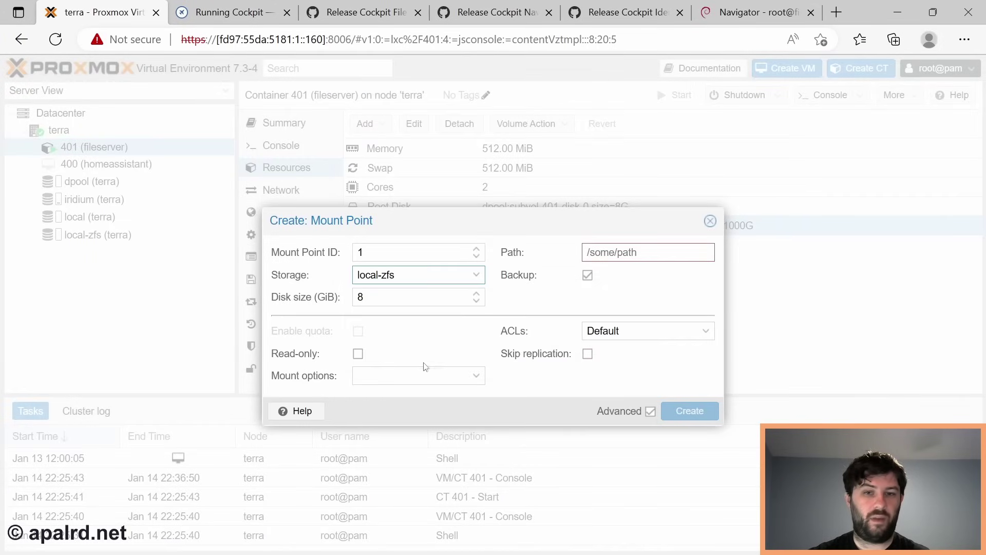
left_click(406, 298)
type("200")
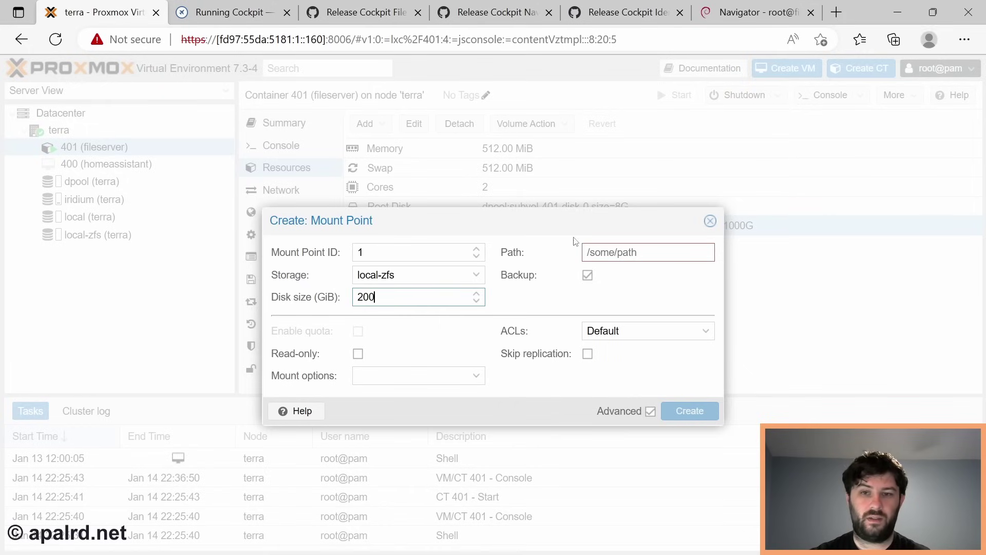
left_click(641, 252)
type("/mnt/fast")
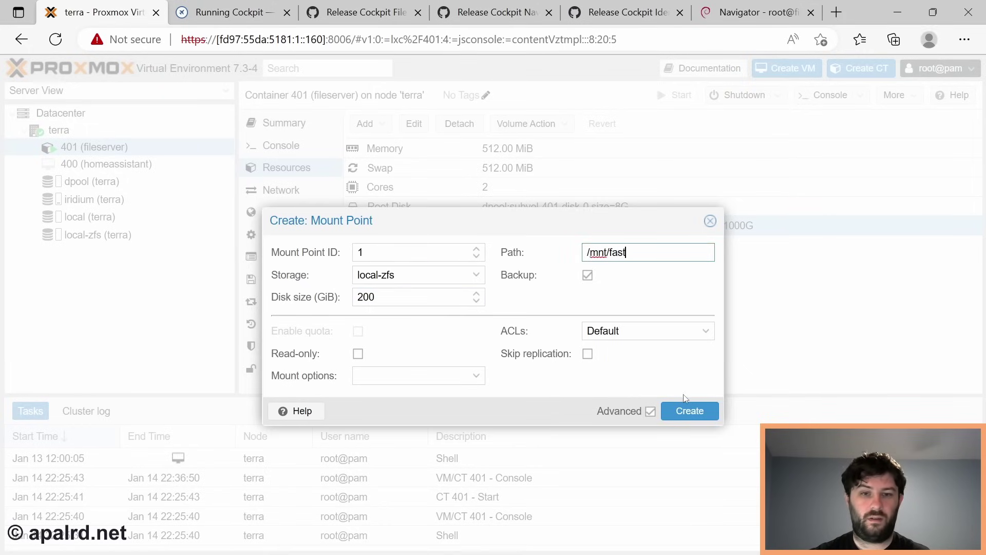
left_click(688, 411)
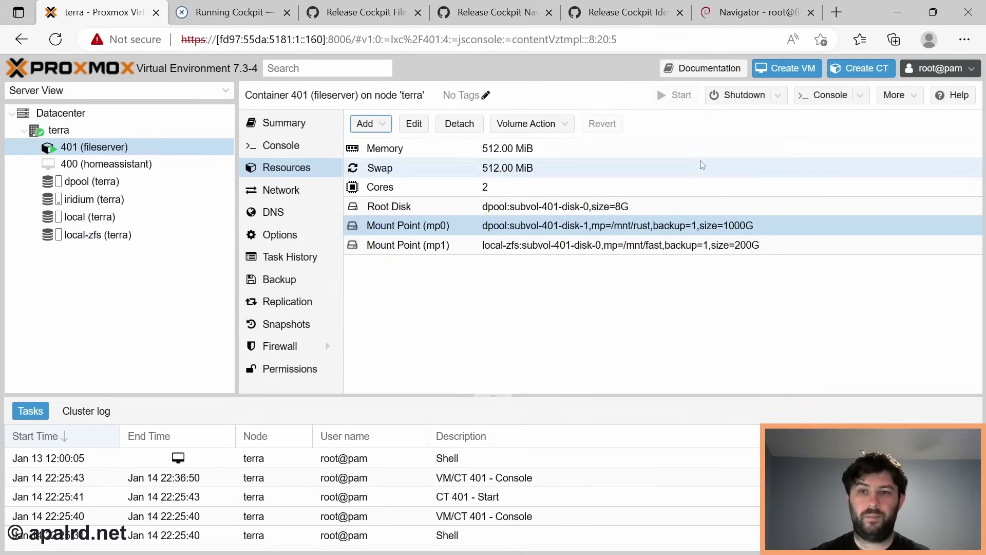
left_click(745, 12)
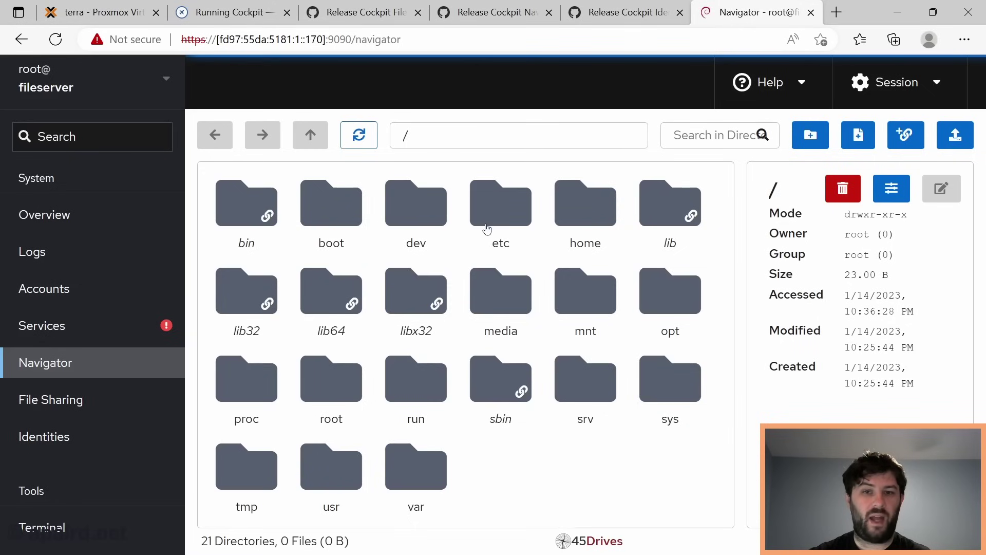
Step: Confirm the fast and rust folders now appear under /mnt, then show the Identities groups list
double_click(571, 308)
left_click(257, 213)
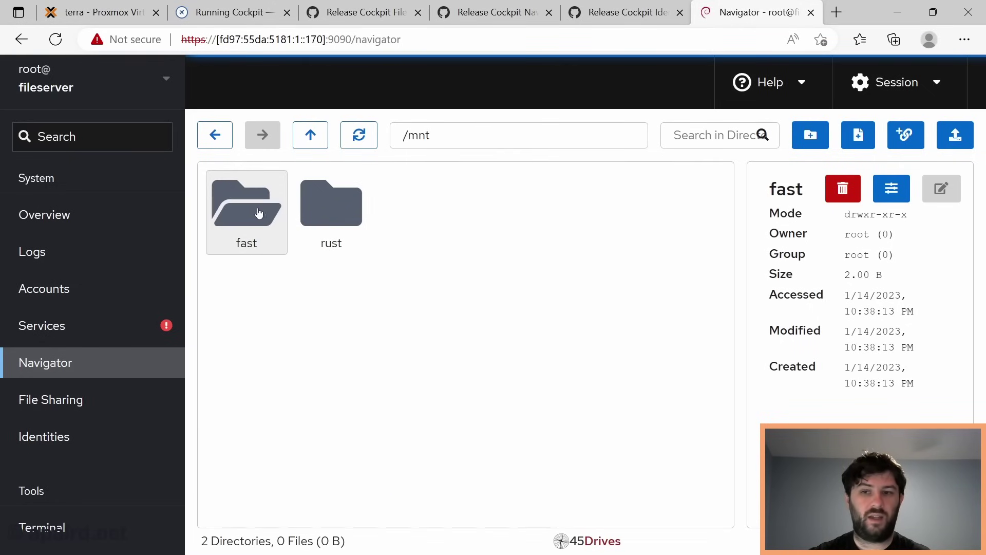
left_click(329, 218)
left_click(262, 224)
left_click(351, 225)
left_click(280, 226)
left_click(340, 225)
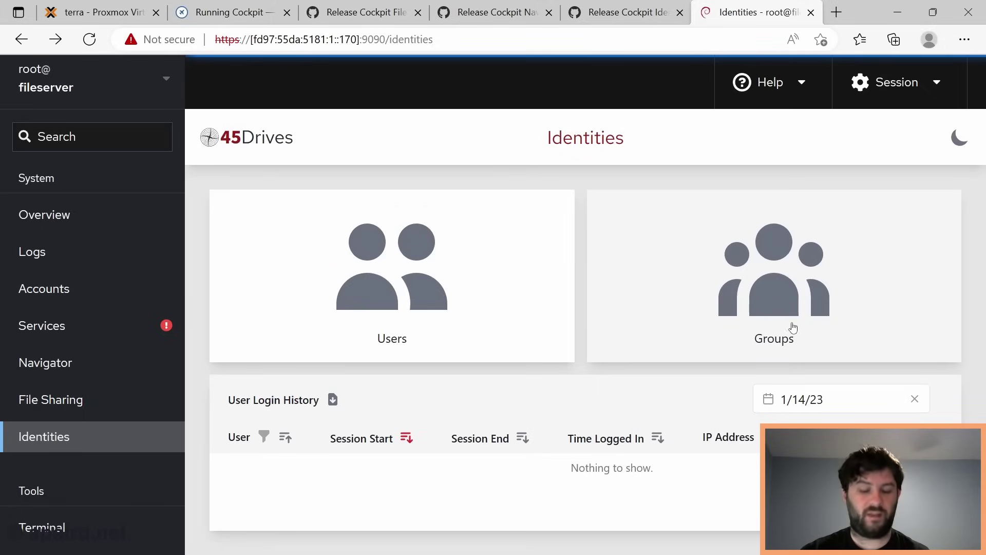
left_click(787, 288)
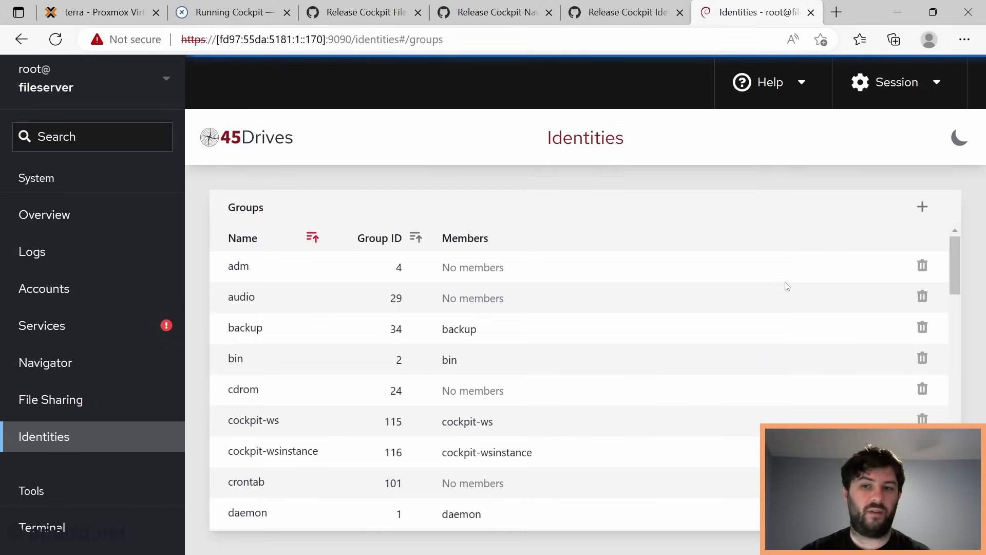
Step: Create the rust-users group
left_click(923, 207)
left_click(488, 337)
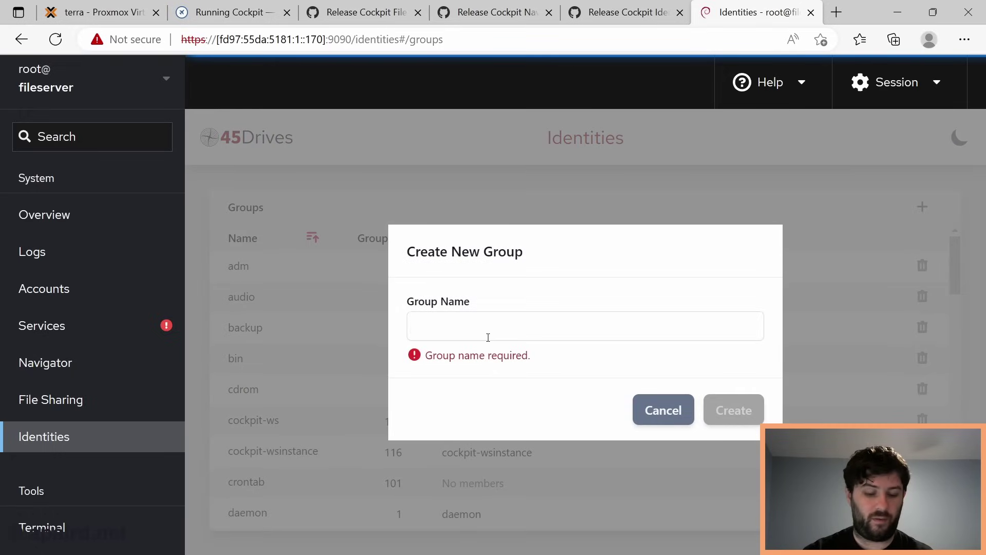
type("rust-users")
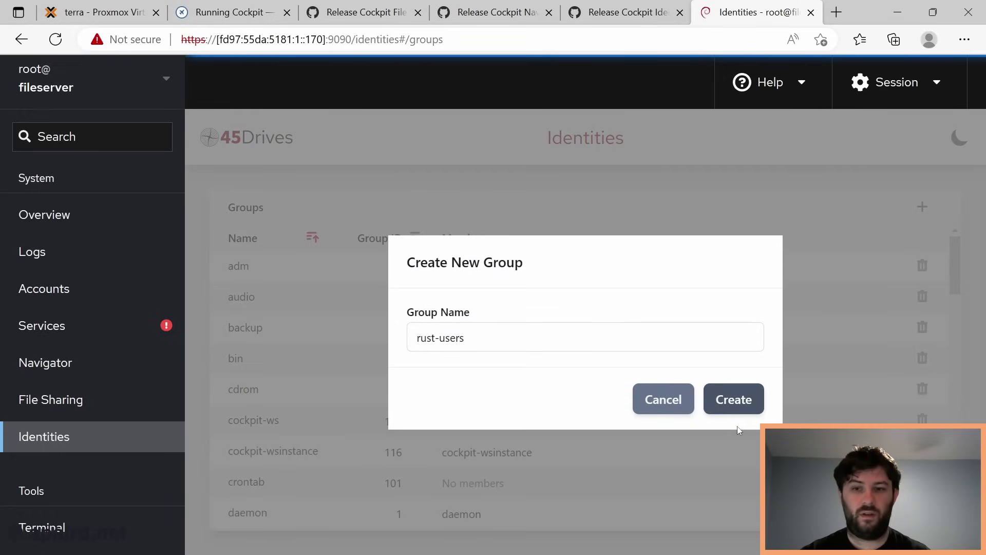
left_click(735, 403)
Step: Create the ssd-users group, then show the Identities Users list
left_click(922, 207)
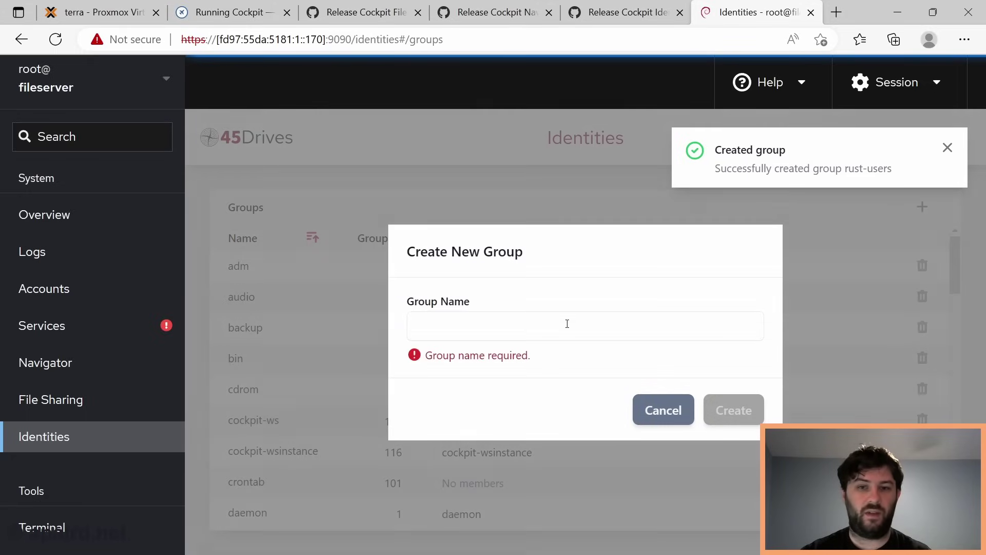
left_click(569, 324)
type("ssd-users")
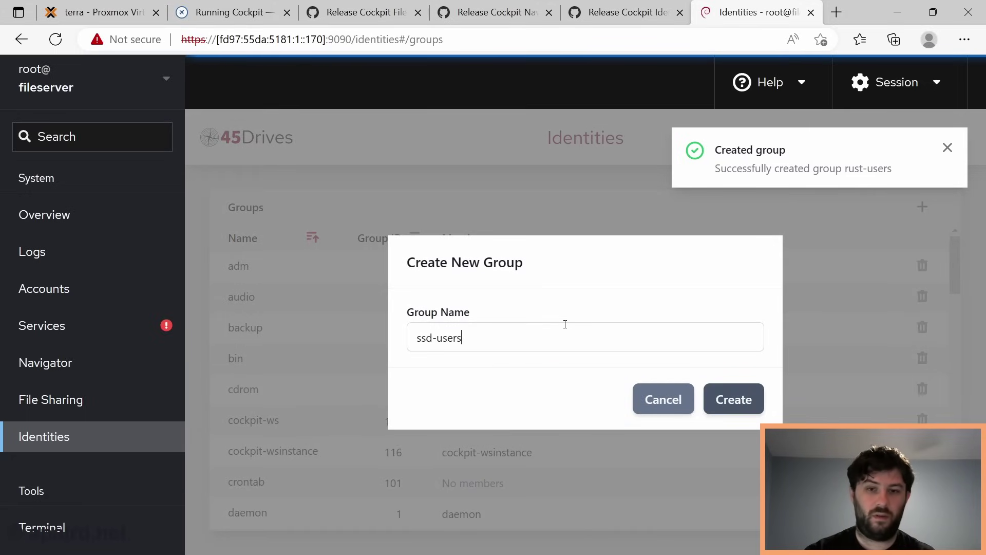
left_click(734, 399)
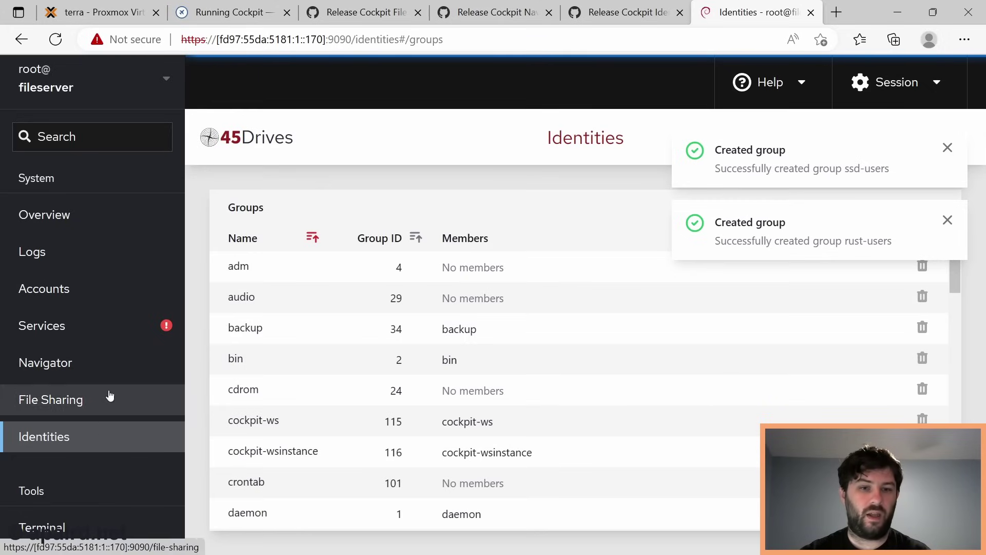
left_click(79, 441)
left_click(462, 281)
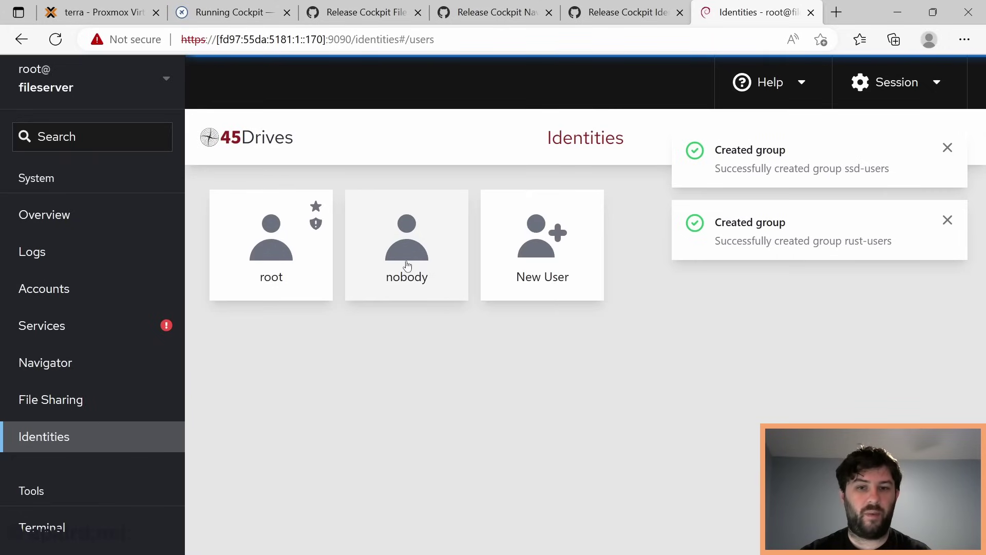
Step: Start a new user with the chosen username and Bash as the login shell
left_click(524, 260)
type("apalrd")
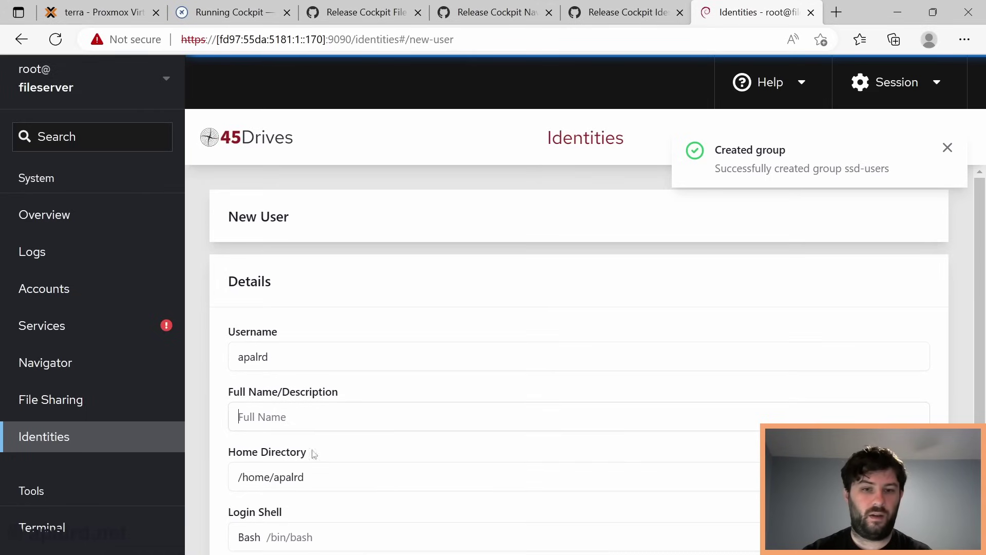
scroll(324, 445, "down", 3)
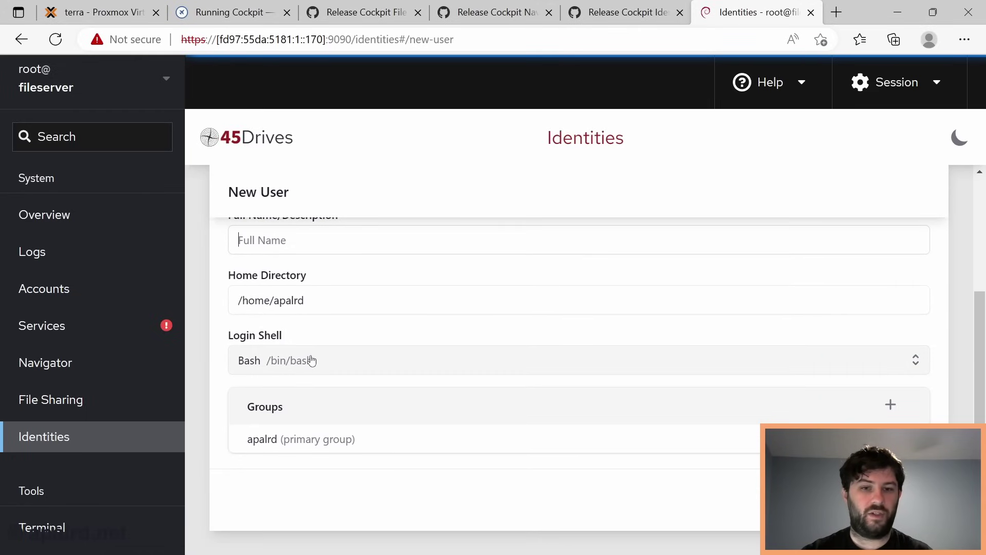
left_click(311, 360)
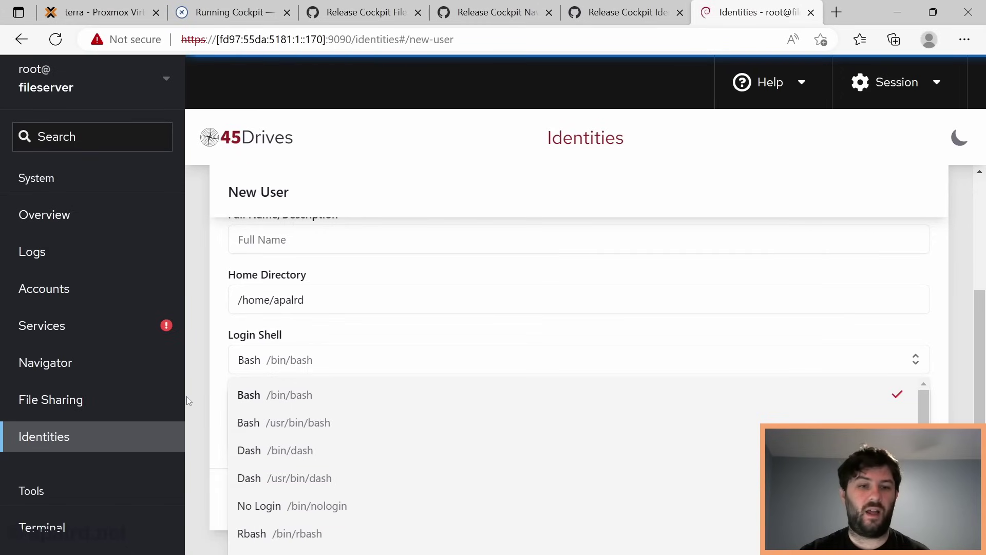
left_click(324, 399)
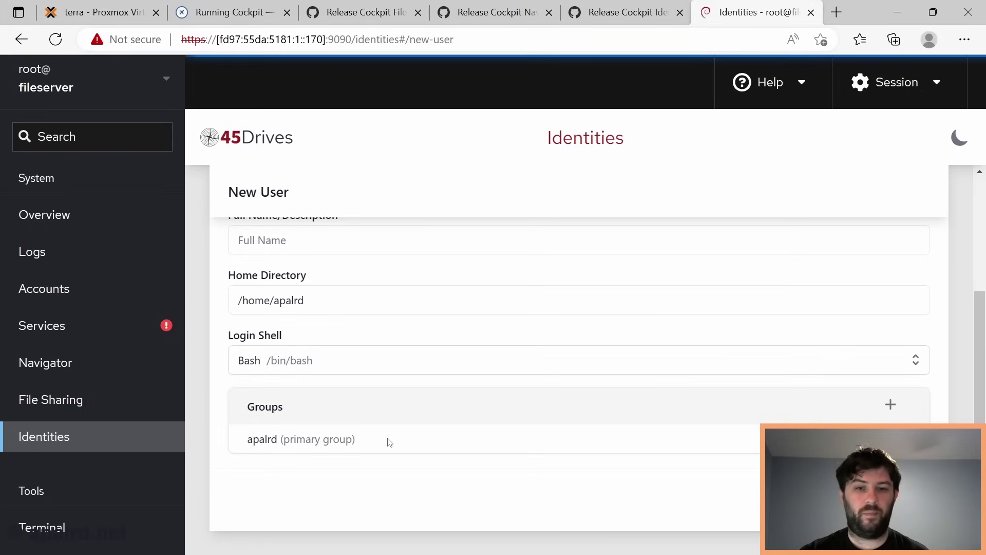
Step: Add supplementary groups ssd-users and rust-users, then create the user account
left_click(889, 411)
left_click_drag(892, 237, 890, 344)
left_click(815, 245)
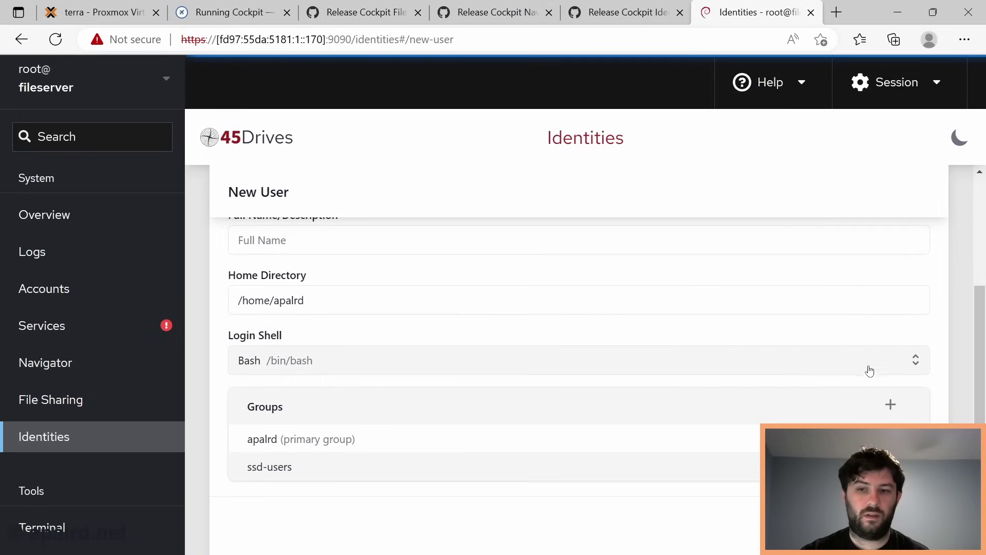
left_click(890, 405)
left_click_drag(892, 343, 807, 335)
left_click(804, 359)
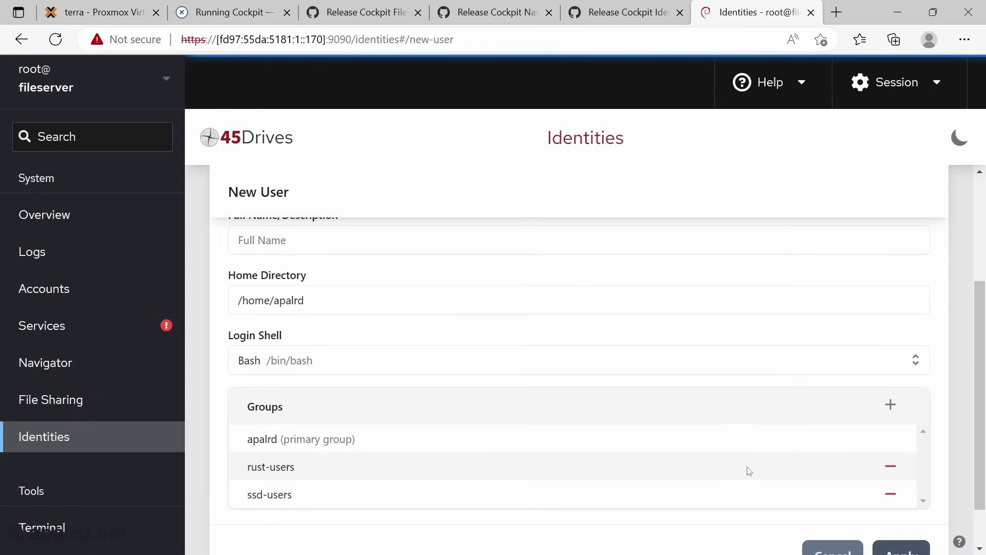
scroll(749, 471, "down", 2)
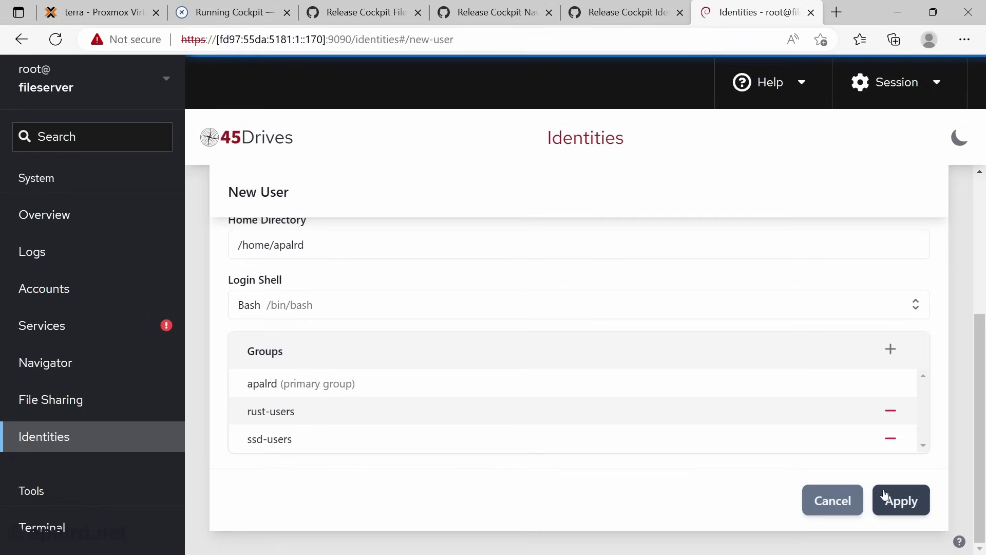
left_click(885, 494)
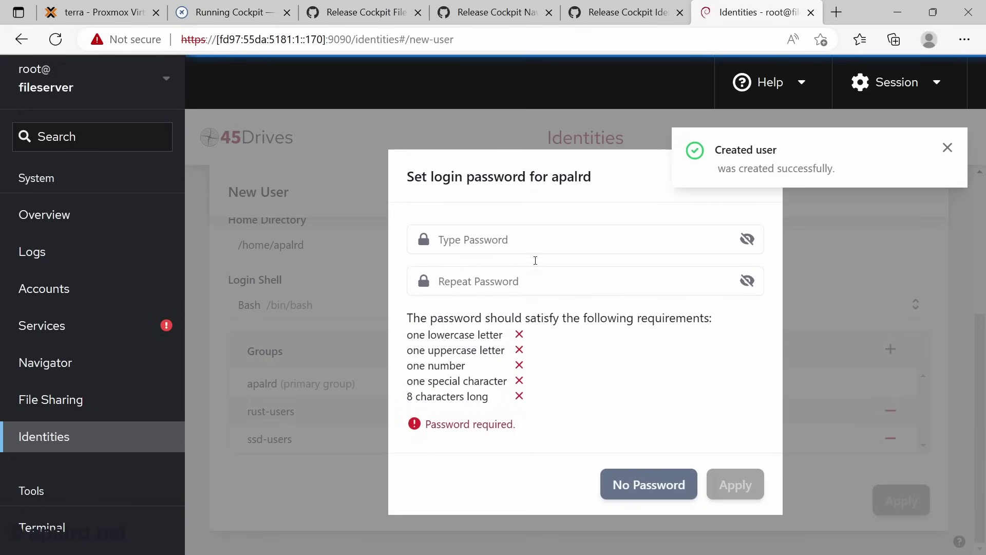
Step: Set the new user's login password, entered twice, and accept it despite the weak-password warning
left_click(537, 243)
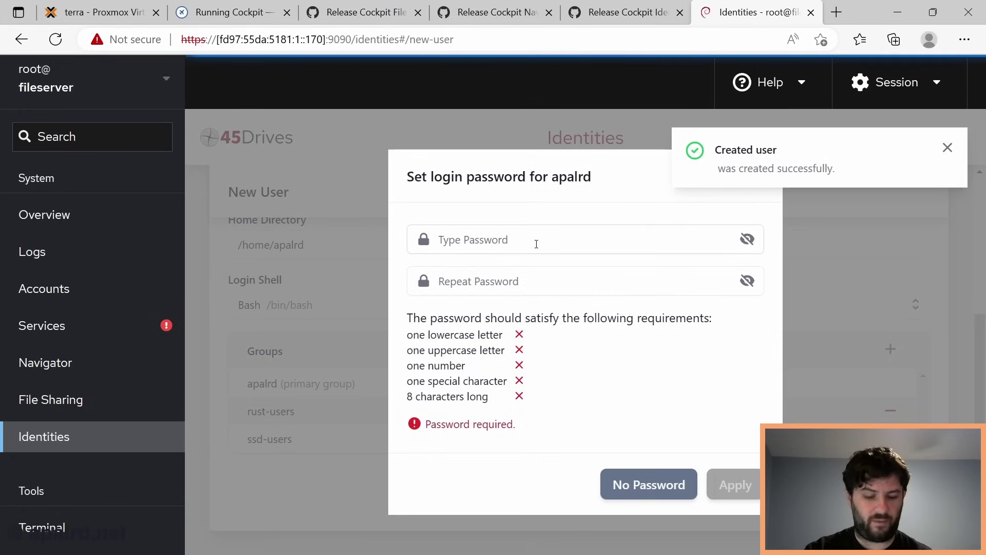
key("Tab")
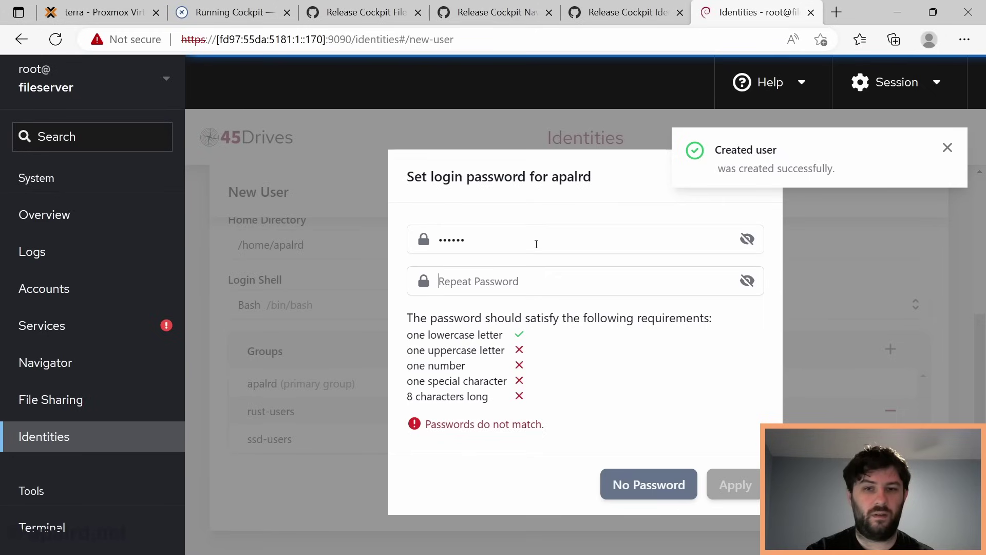
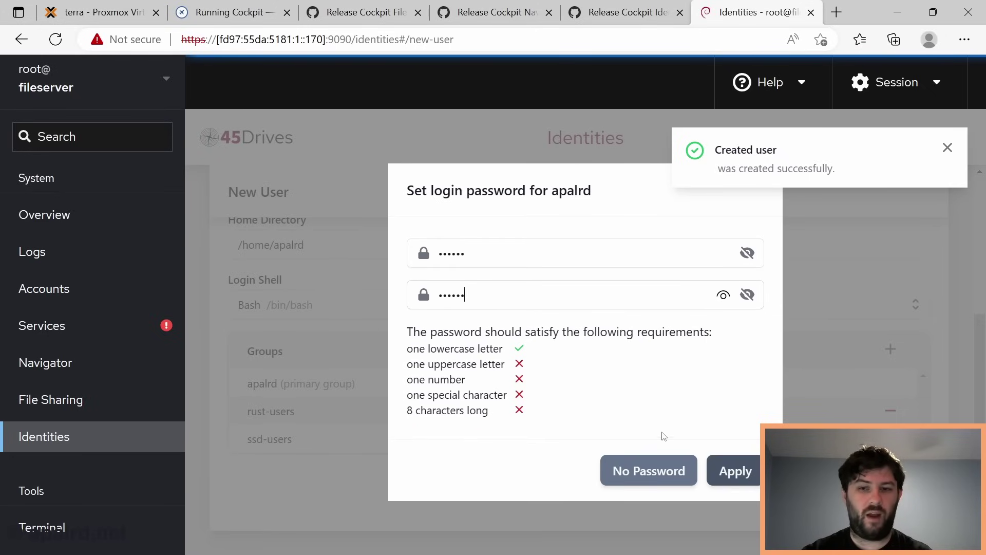
left_click(729, 473)
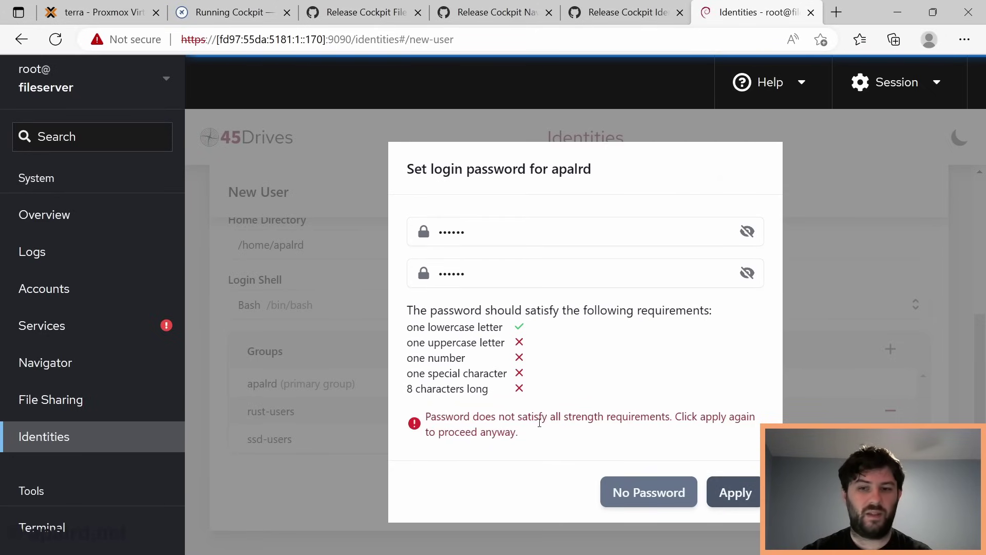
left_click(742, 494)
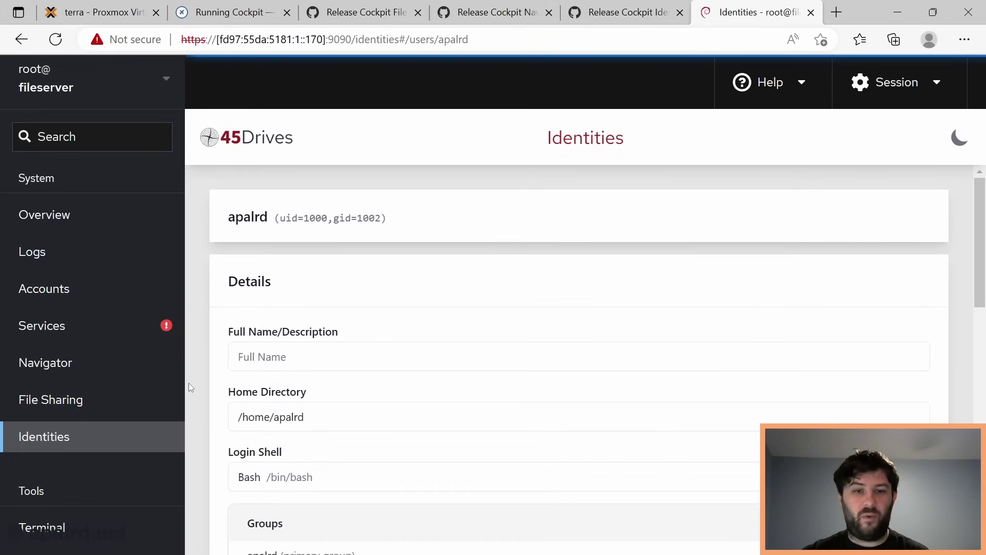
Step: Set the user's Samba password under Credentials, overriding the weak-password warning
scroll(197, 389, "down", 10)
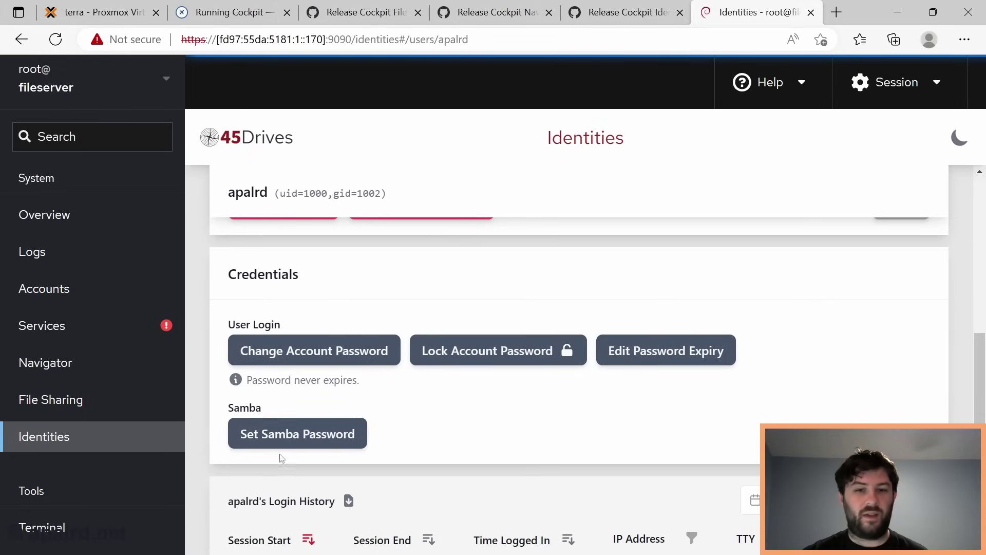
left_click(293, 438)
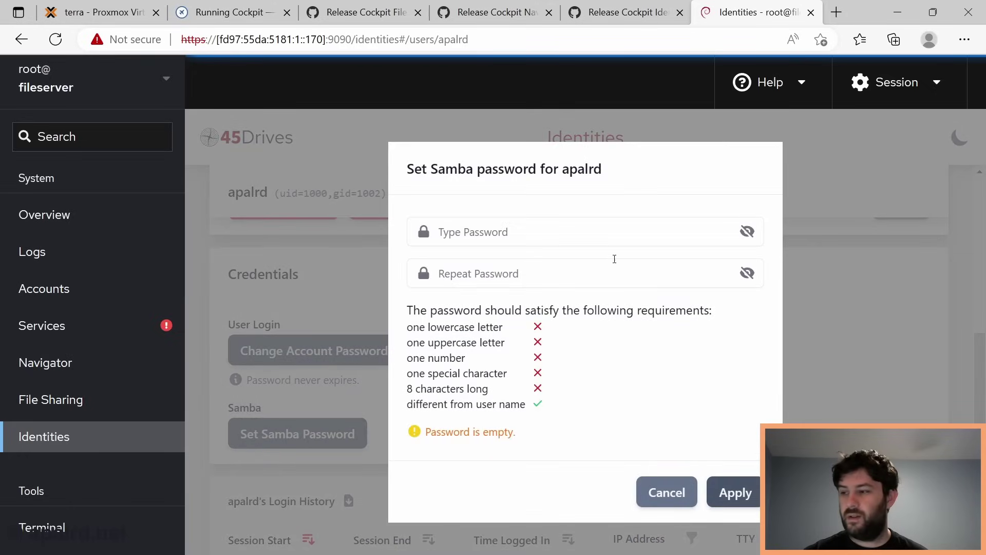
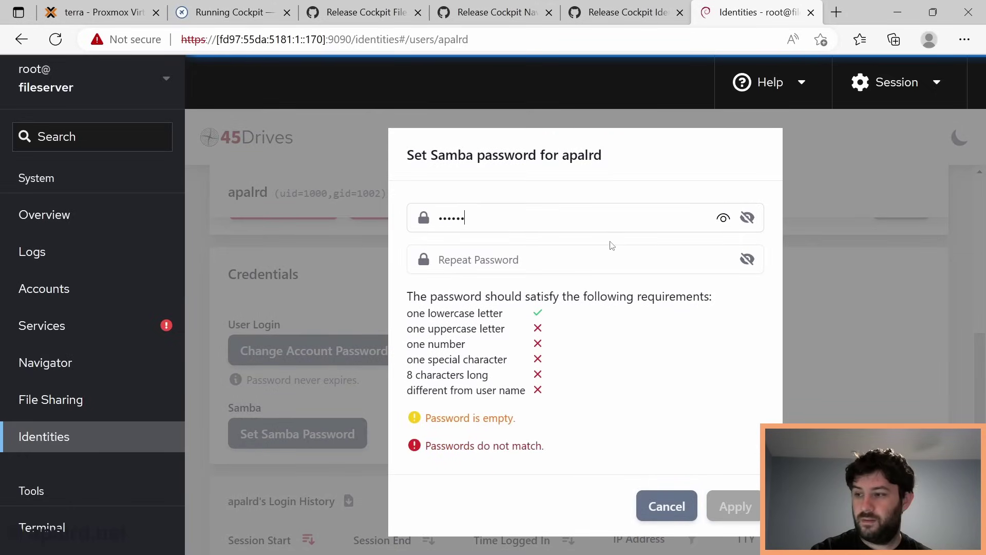
key("Tab")
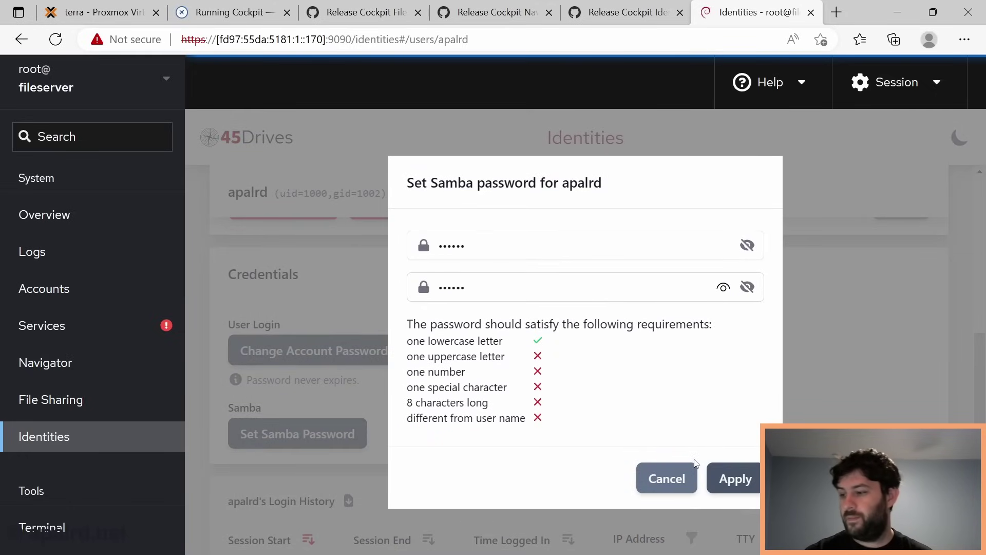
left_click(716, 470)
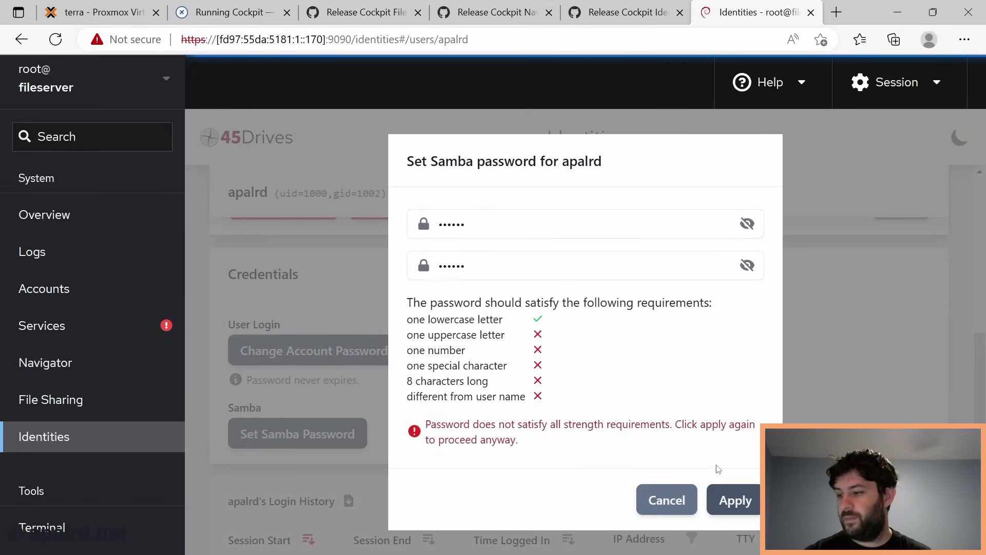
left_click(733, 501)
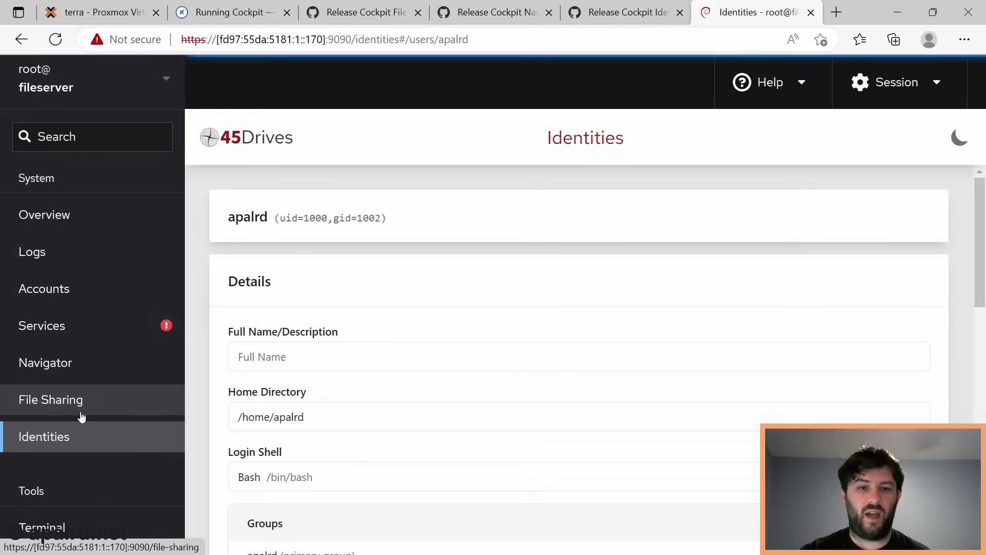
Step: Open File Sharing and look over the FileServer server description
left_click(81, 416)
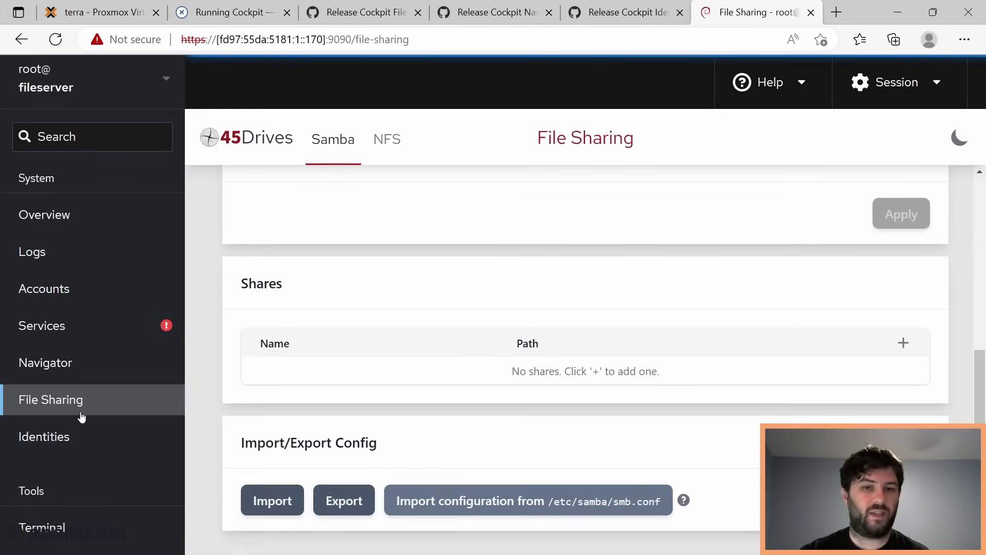
scroll(211, 418, "up", 5)
double_click(280, 304)
left_click(213, 379)
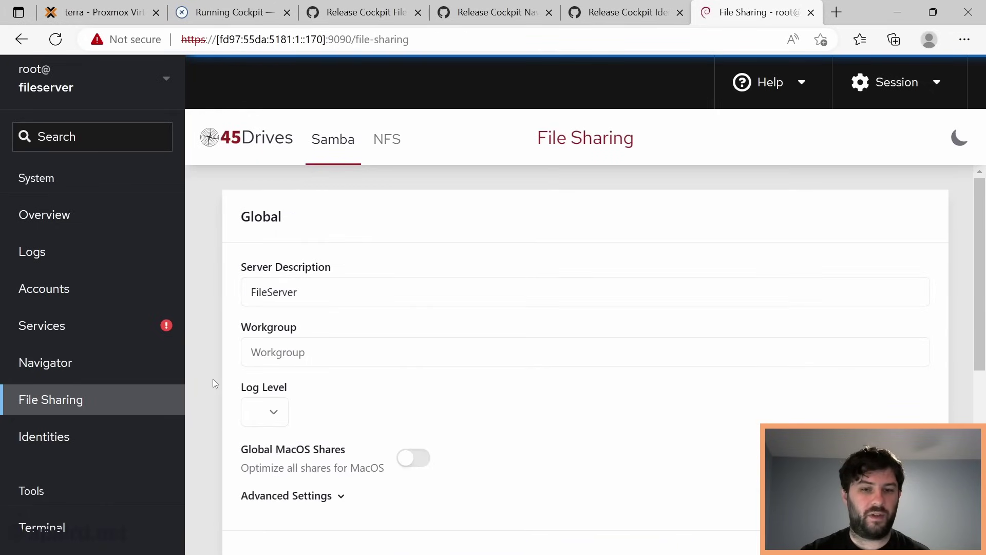
scroll(213, 379, "down", 7)
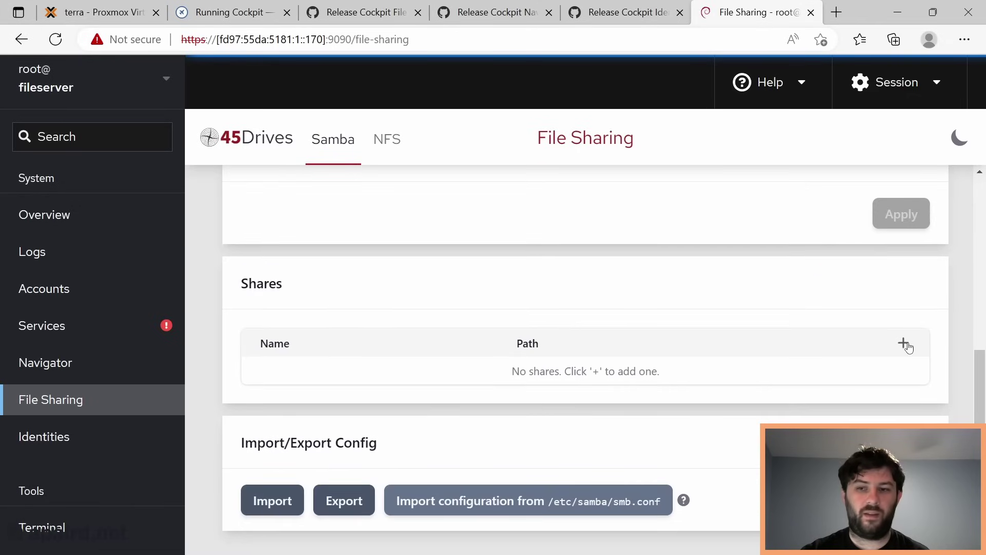
Step: Add a share named rust, described 'Spinning Rust', with path /mnt/rust
left_click(904, 344)
left_click(427, 380)
type("rustSpinning Rust")
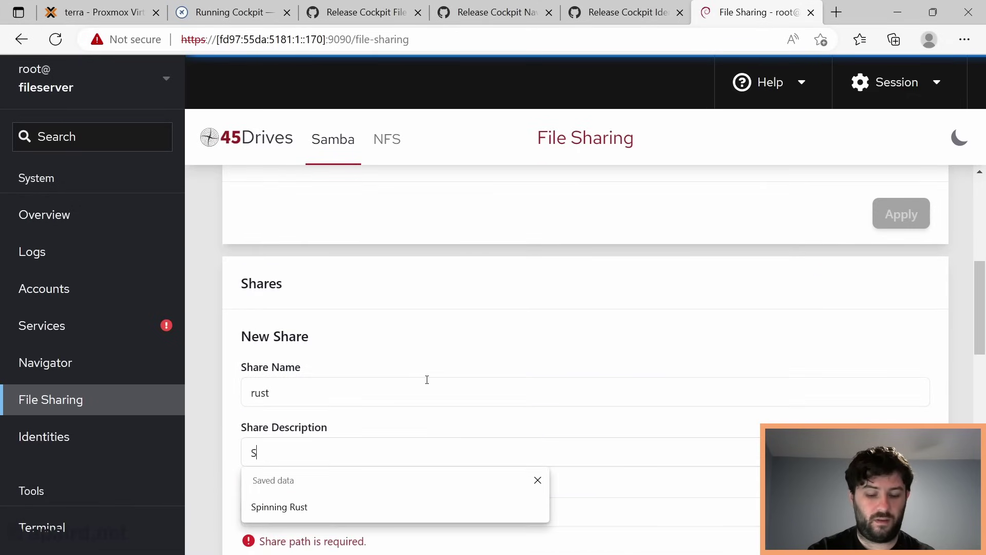
key("Tab")
type("/mnt/rust")
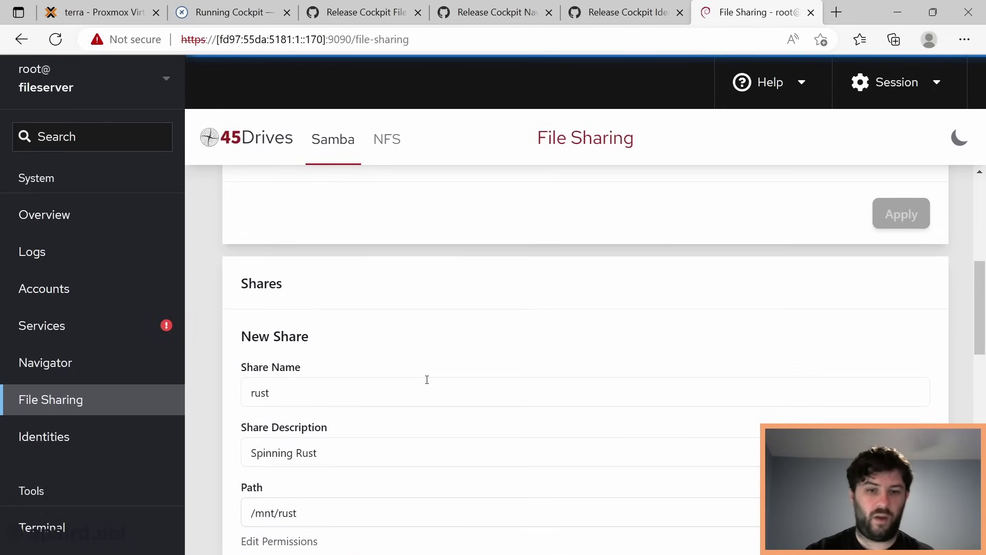
scroll(427, 380, "down", 1)
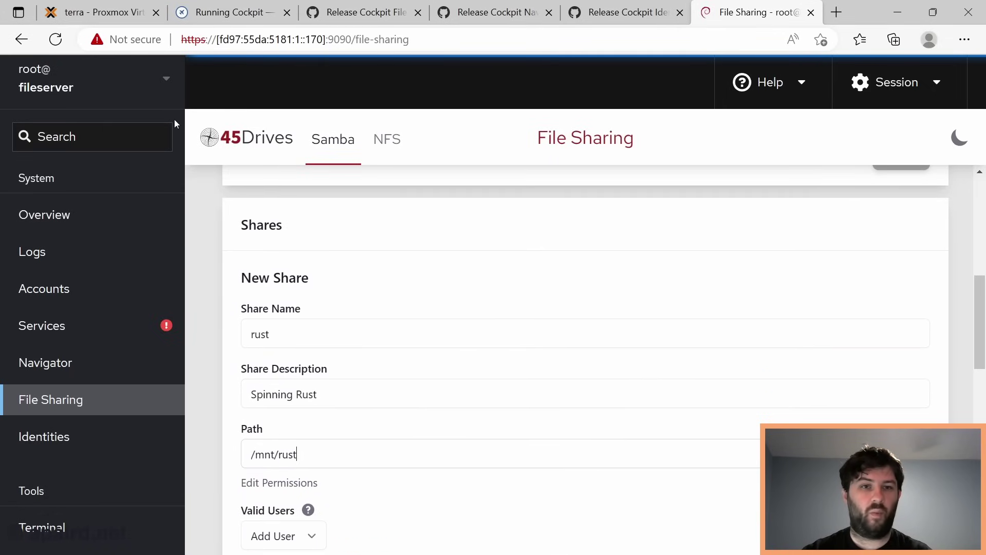
type("/")
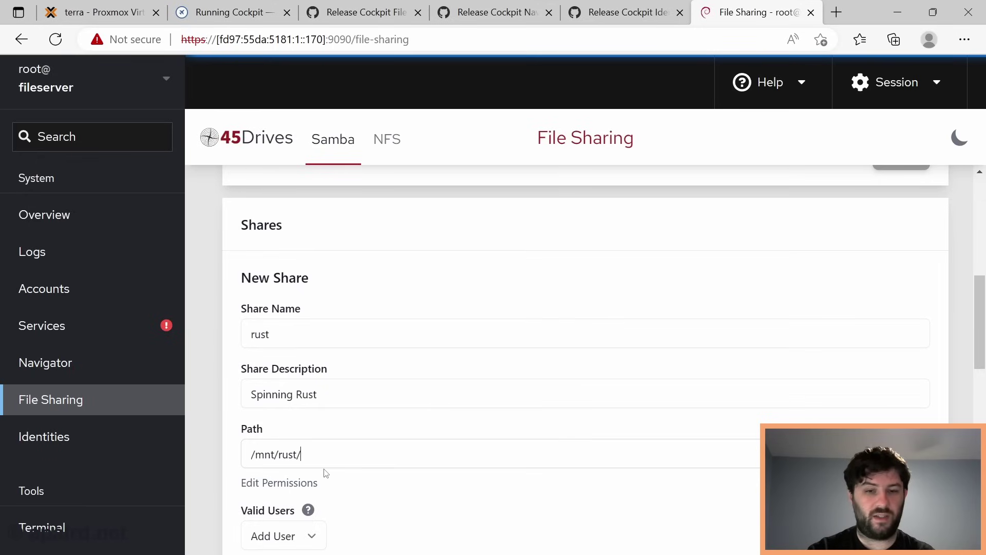
type("subdir")
key("BackSpace")
key("BackSpace")
key("BackSpace")
key("BackSpace")
key("BackSpace")
key("BackSpace")
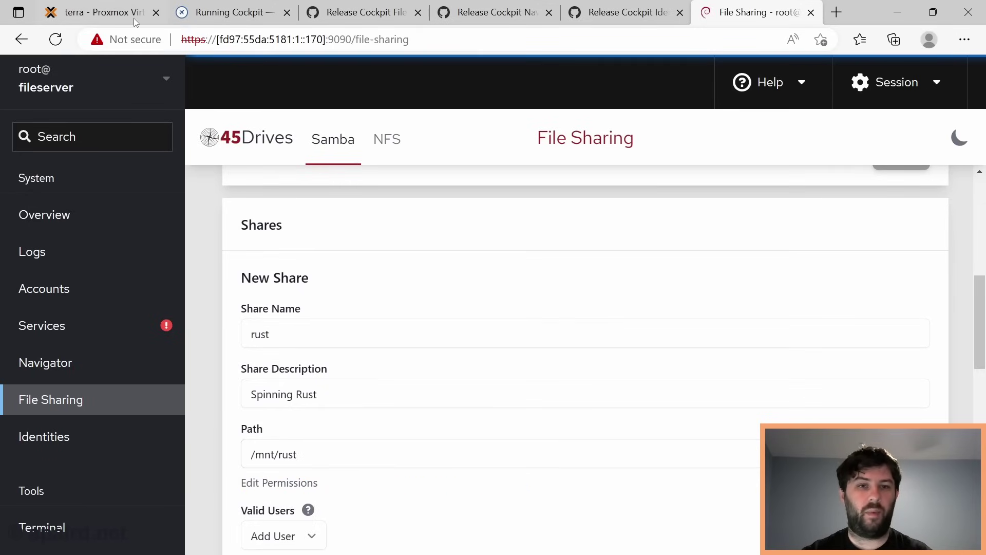
key("ctrl+1")
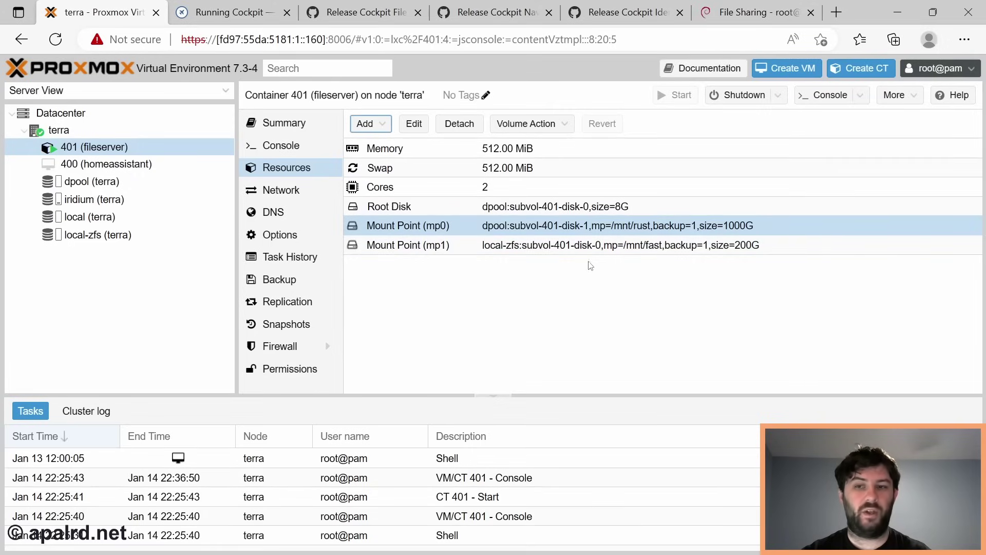
left_click(755, 12)
key("BackSpace")
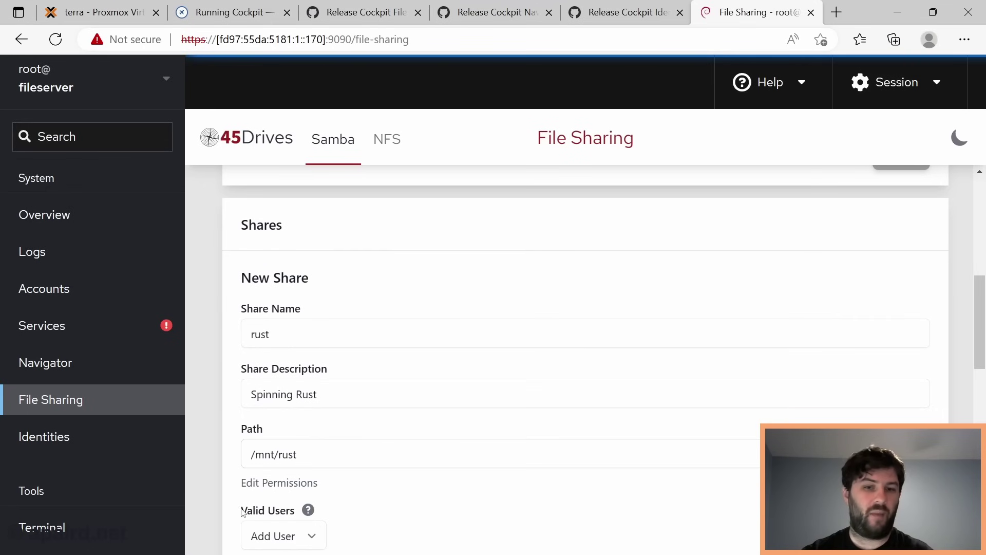
scroll(242, 509, "down", 3)
scroll(242, 512, "down", 1)
Step: Allow the rust-users group under Valid Groups on the share
left_click(299, 421)
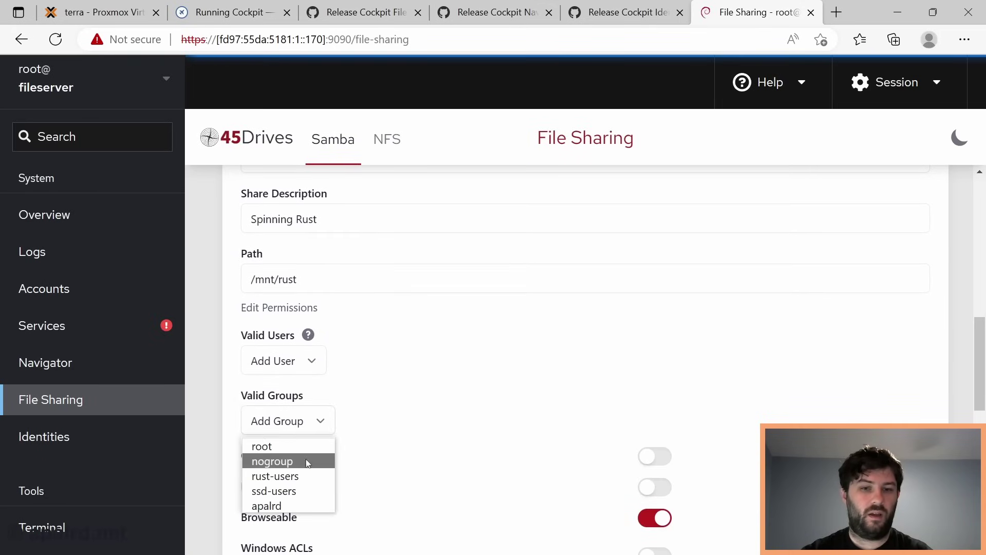
left_click(307, 483)
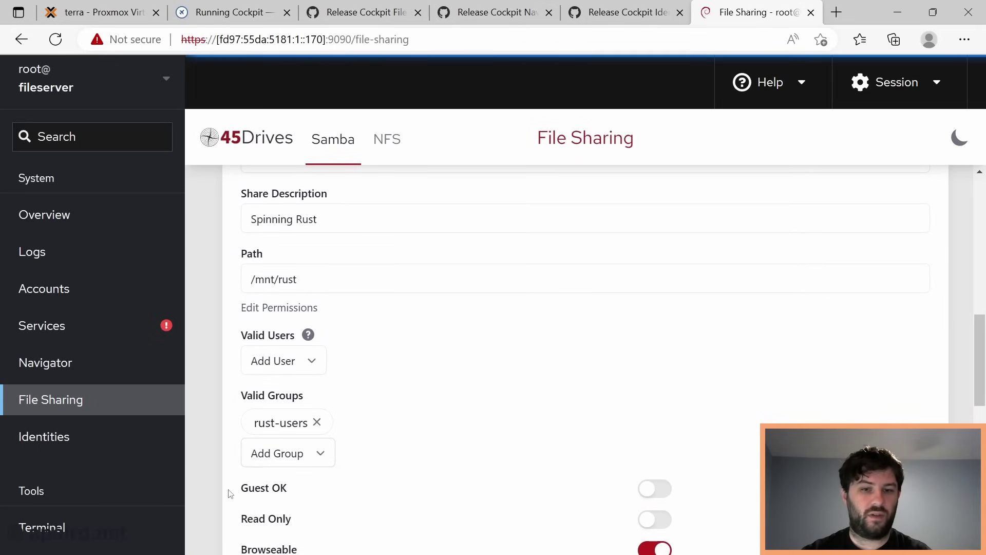
scroll(230, 493, "down", 3)
scroll(230, 493, "down", 3)
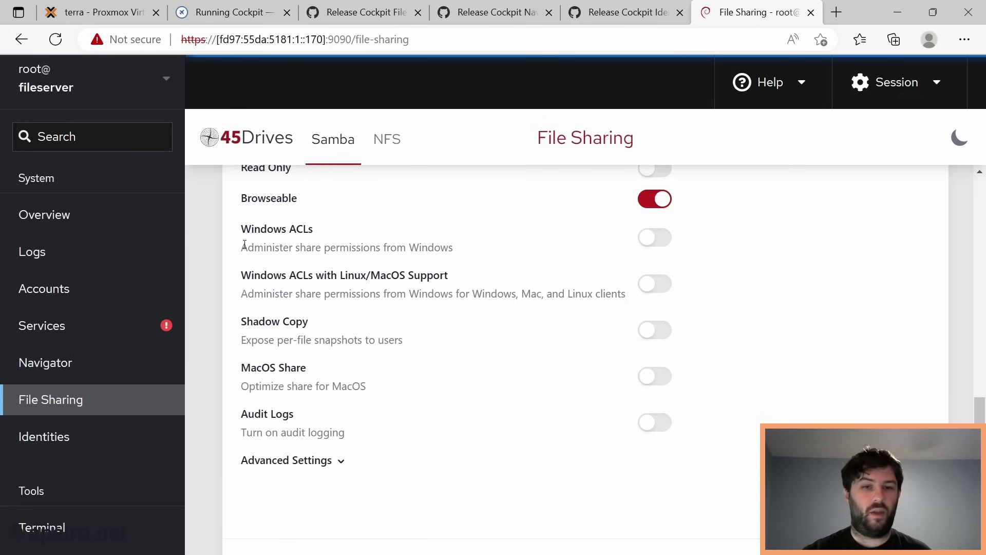
left_click_drag(241, 227, 580, 240)
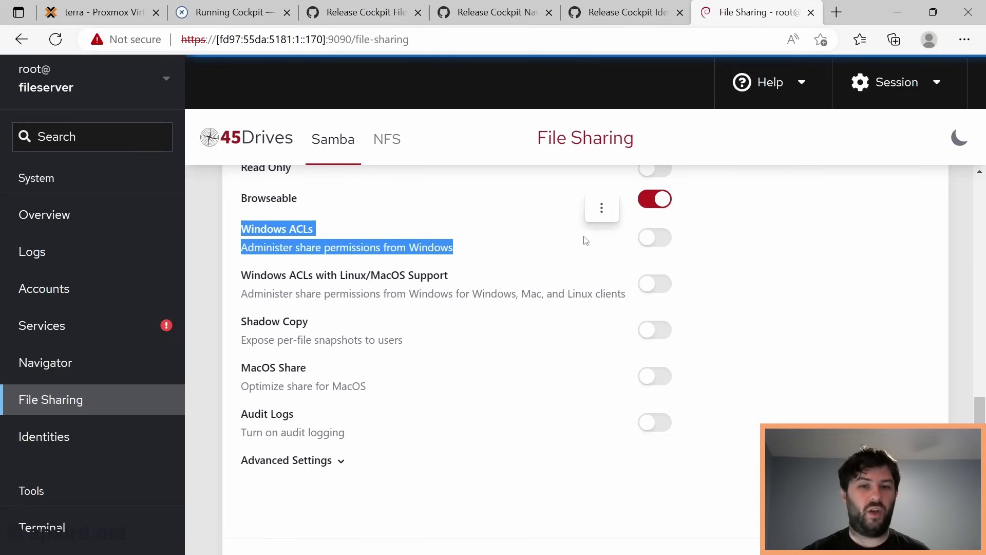
left_click(652, 239)
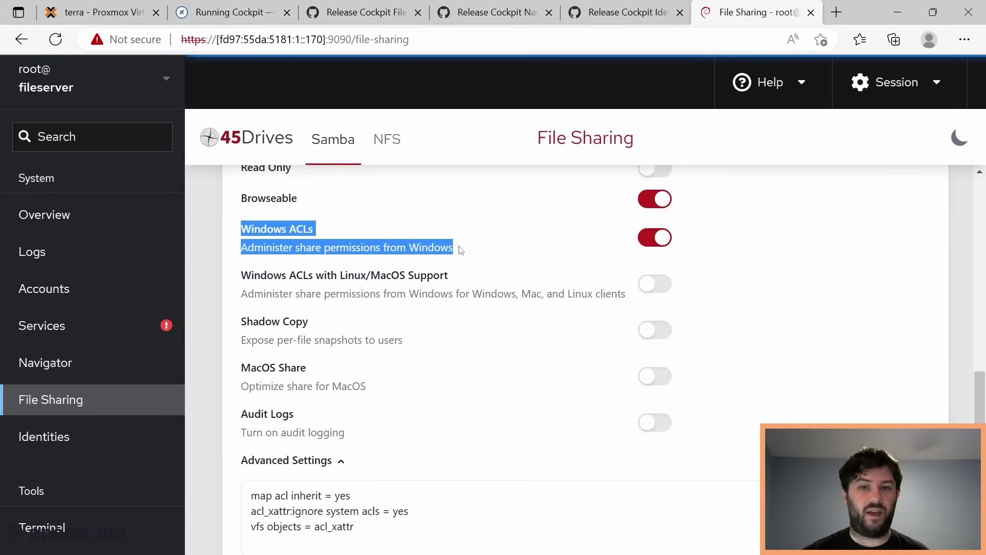
left_click(460, 250)
left_click_drag(387, 524, 244, 500)
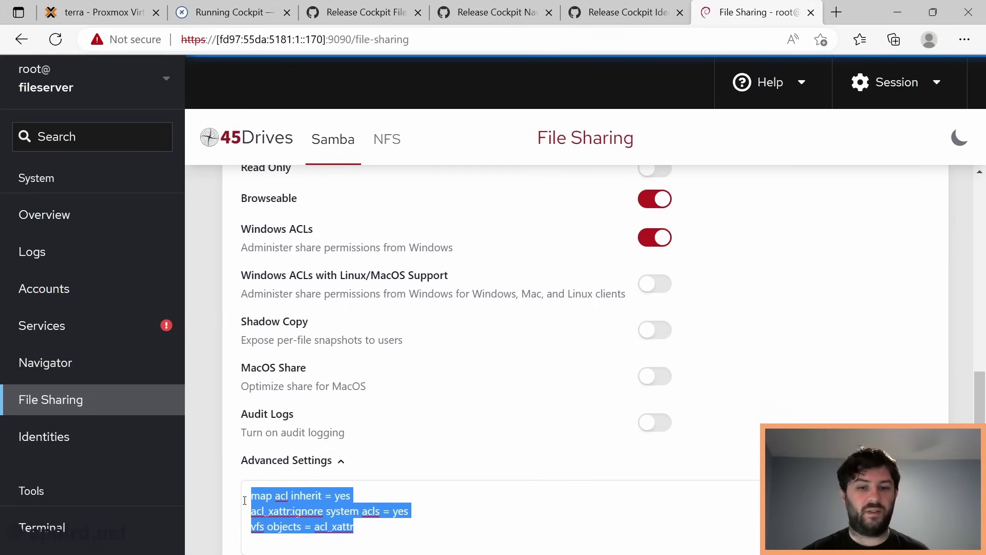
left_click(415, 545)
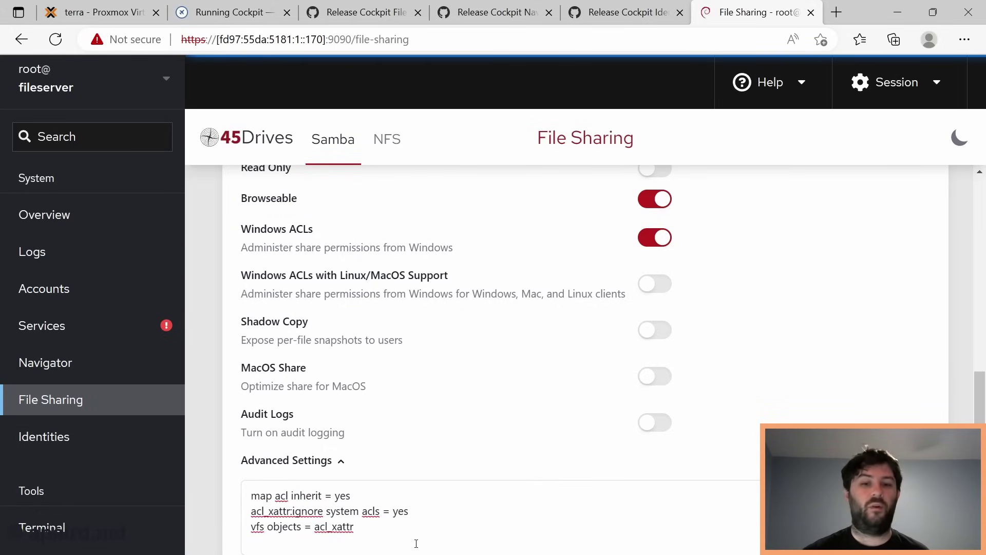
key("ctrl+a")
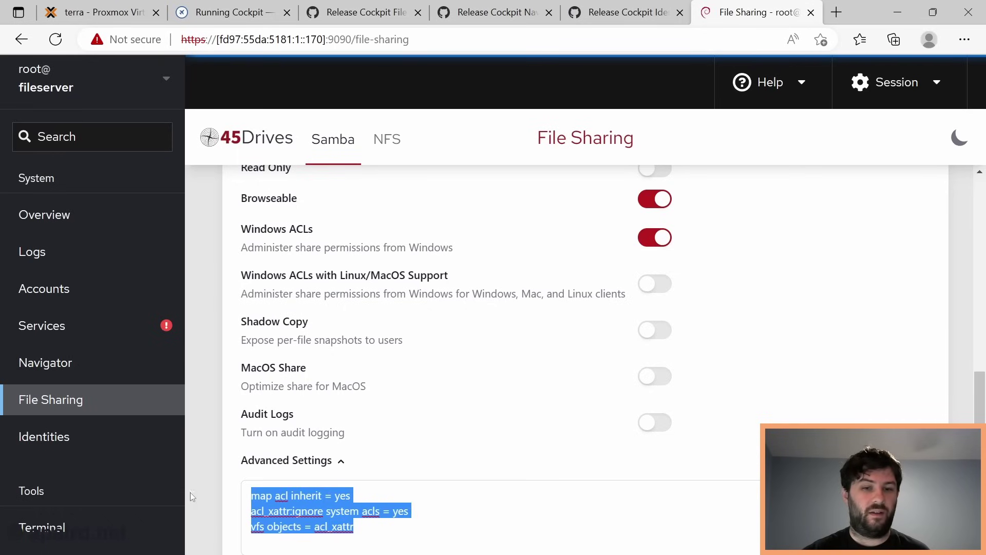
triple_click(388, 533)
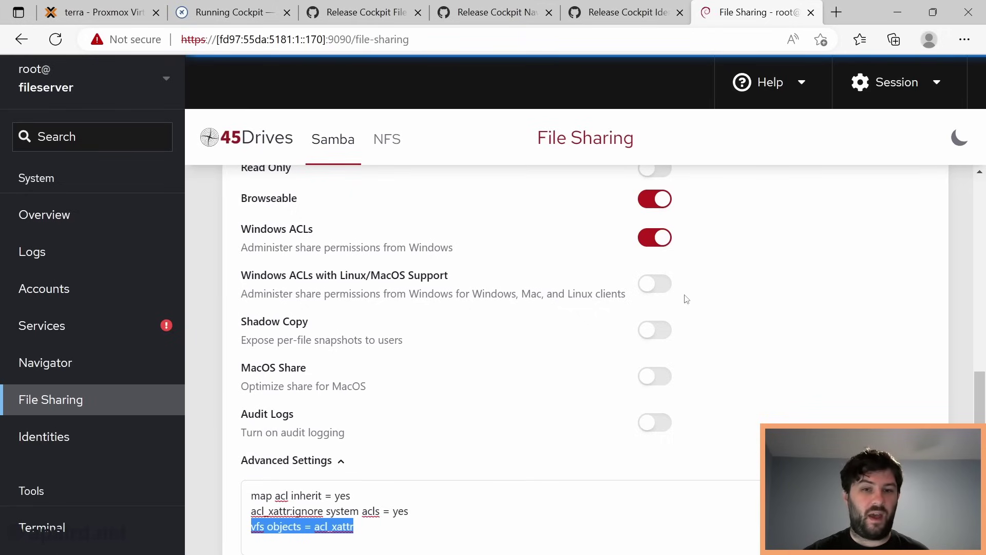
Step: Toggle Windows ACLs with Linux/MacOS Support on to inspect its advanced lines, then off again
left_click(656, 285)
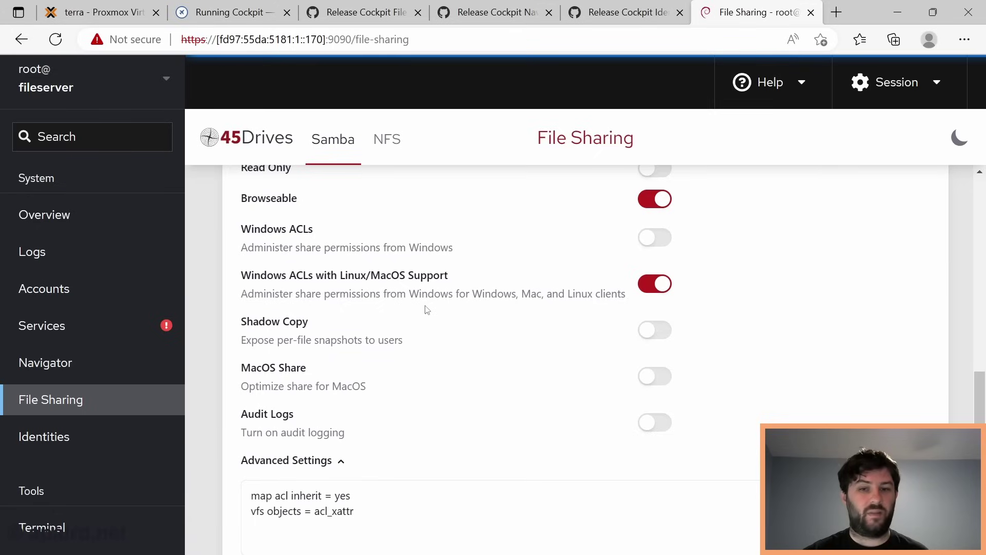
scroll(416, 330, "down", 2)
left_click_drag(380, 412, 280, 379)
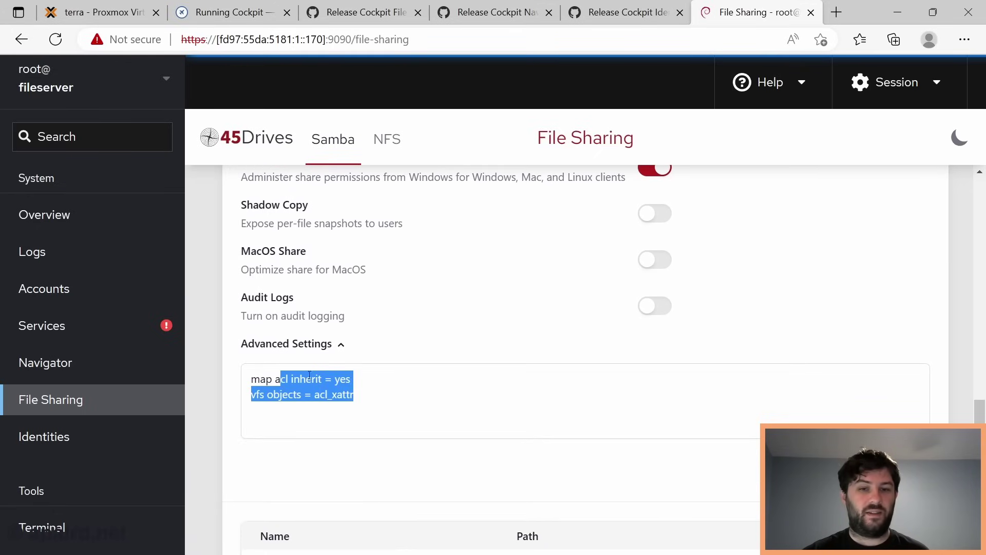
left_click(402, 385)
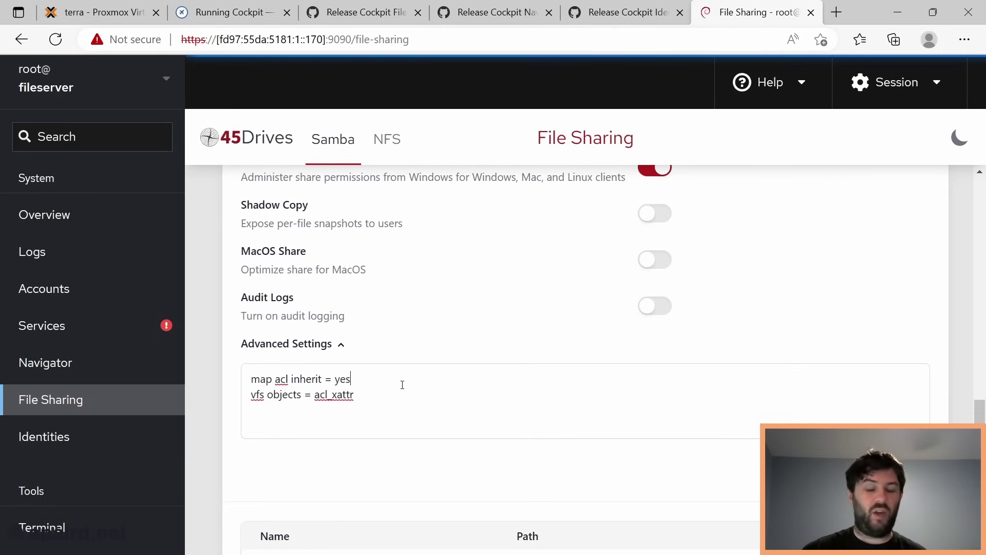
scroll(402, 385, "up", 1)
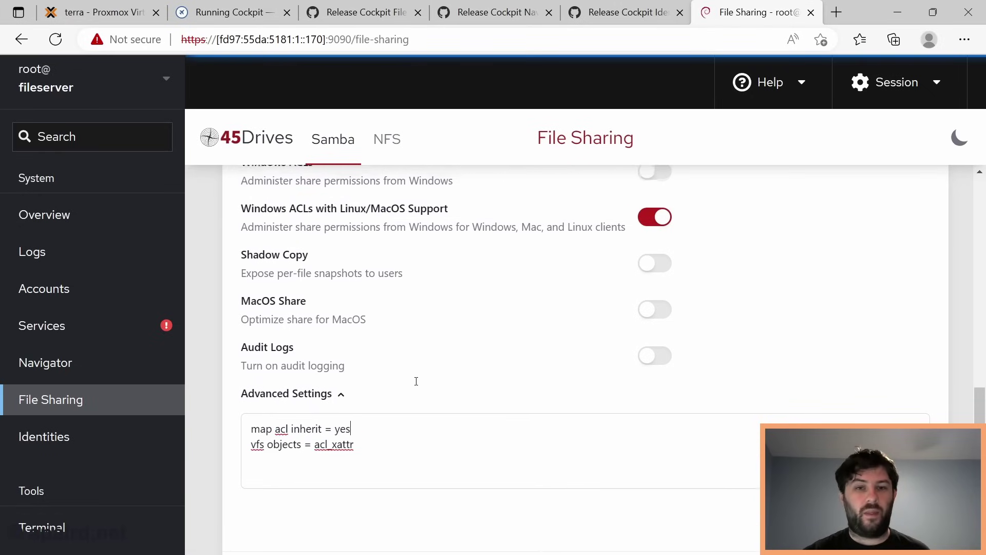
left_click(655, 225)
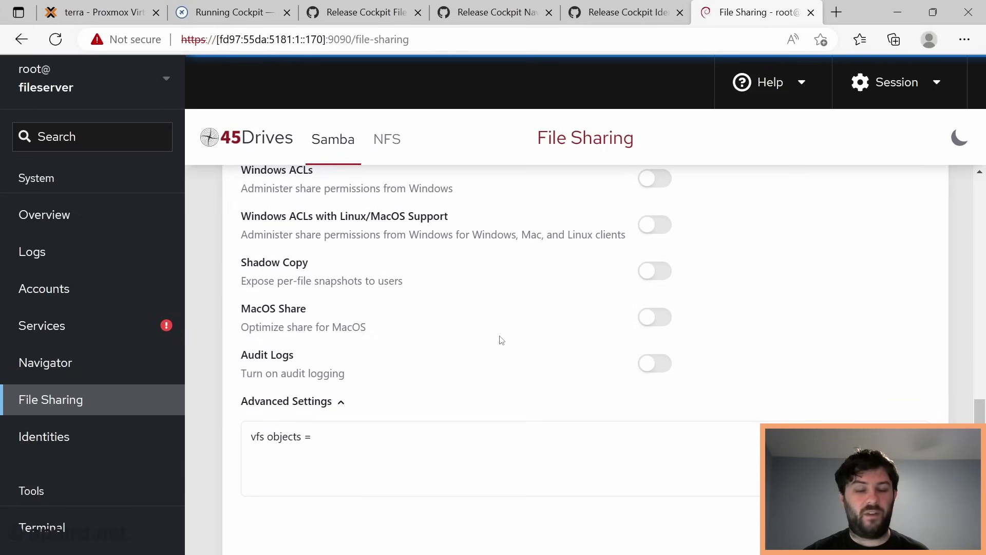
Step: Empty Advanced Settings, deleting the leftover vfs objects line and the trial 'create mask = 0666'
triple_click(357, 445)
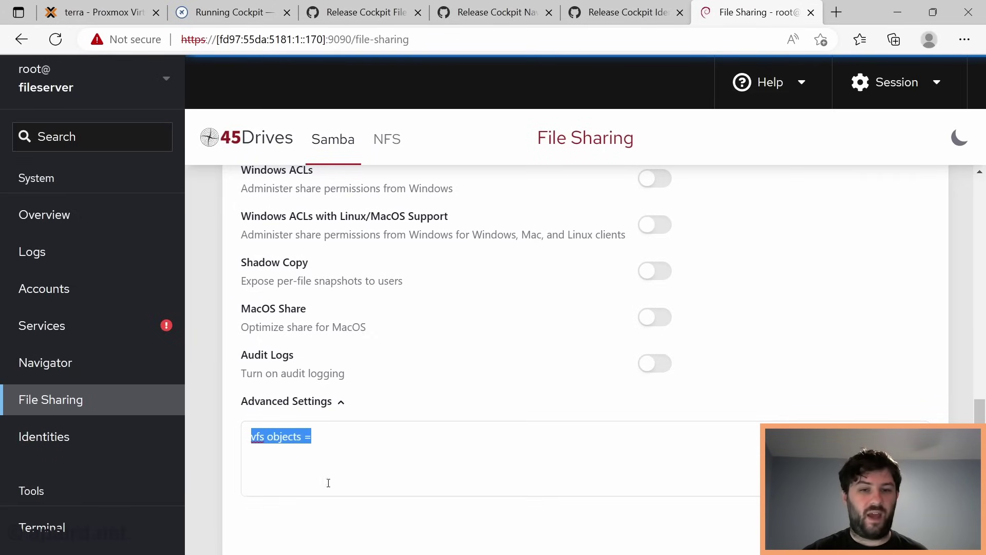
key("BackSpace")
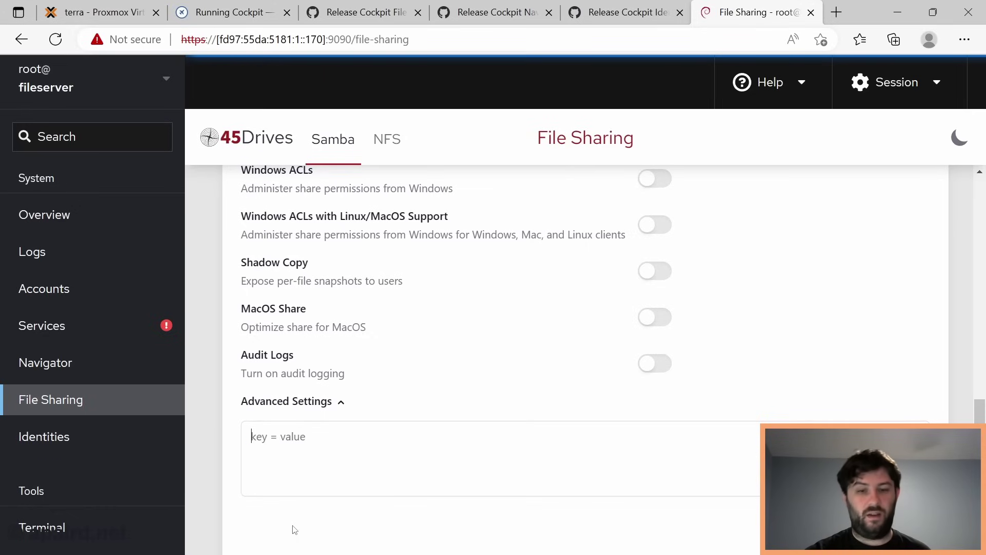
type("create mask ")
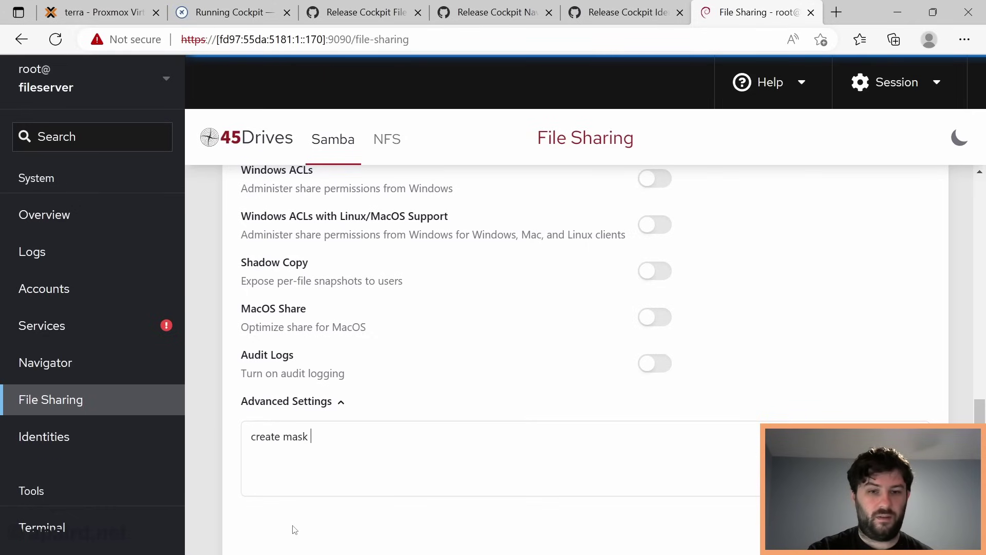
type("= 0666")
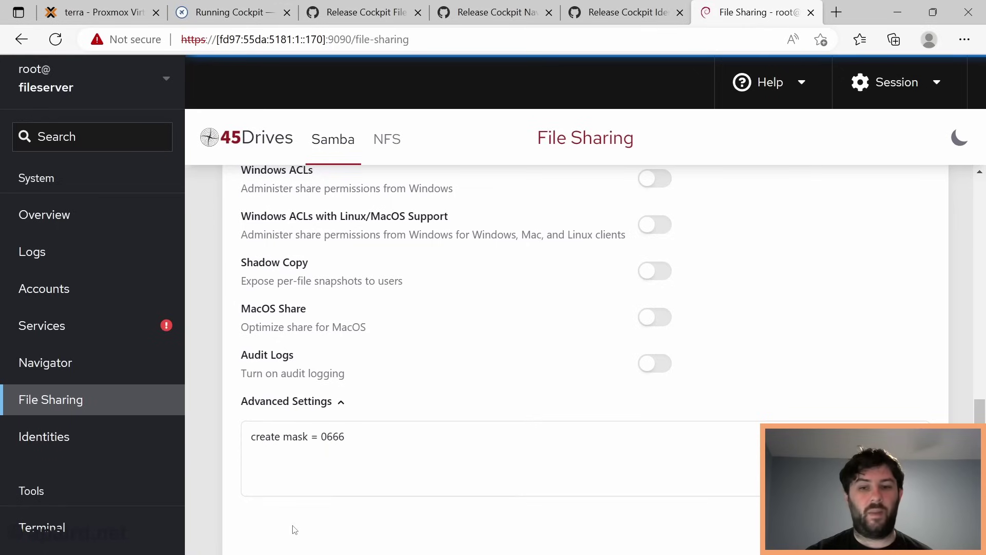
left_click_drag(377, 434, 239, 433)
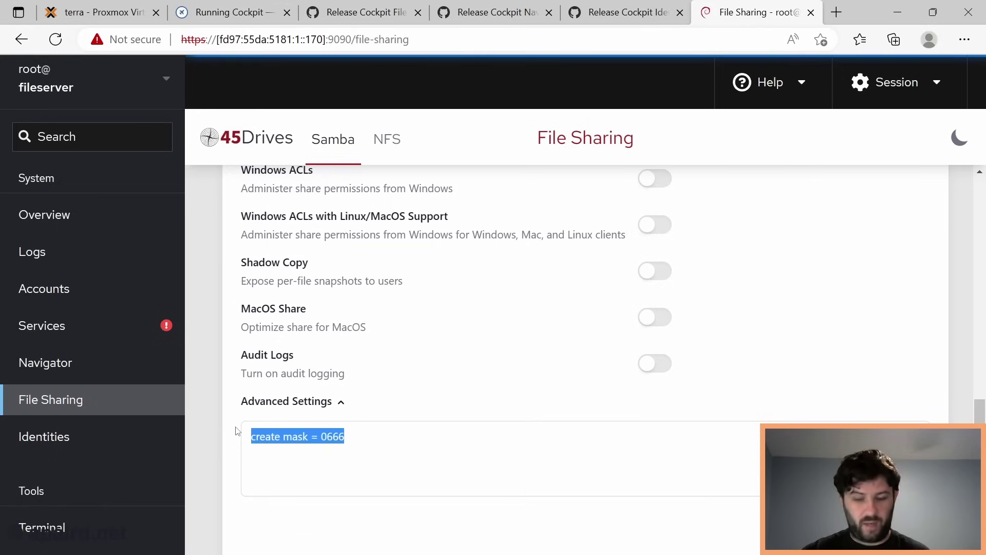
key("BackSpace")
scroll(386, 407, "up", 1)
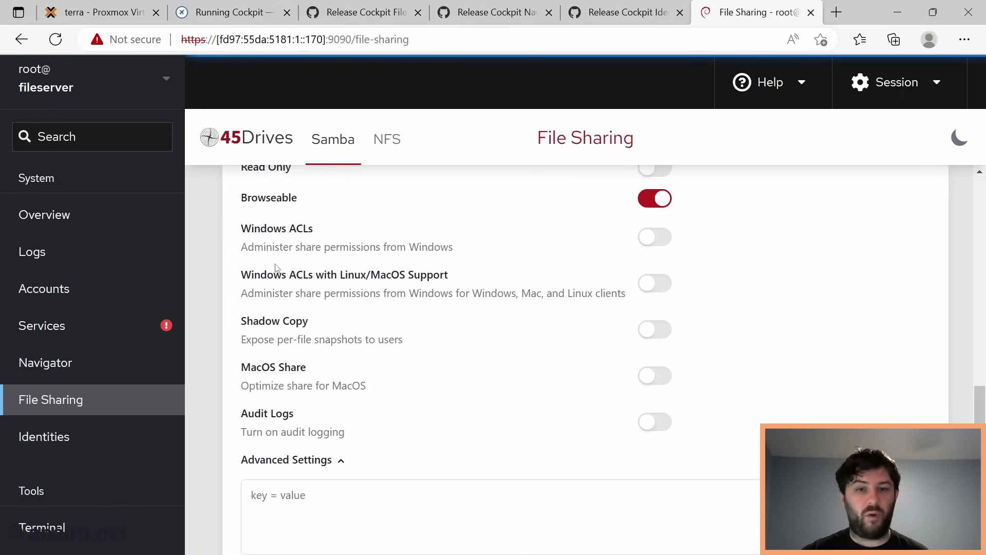
Step: Switch Windows ACLs back on, confirm the rust share at /mnt/rust, and begin a share named ssds
left_click(663, 235)
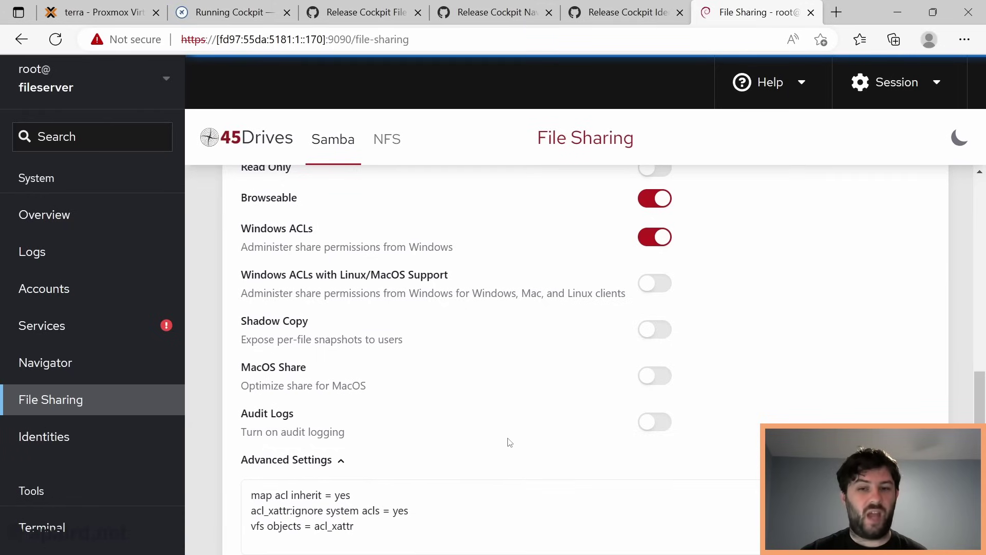
scroll(484, 442, "down", 1)
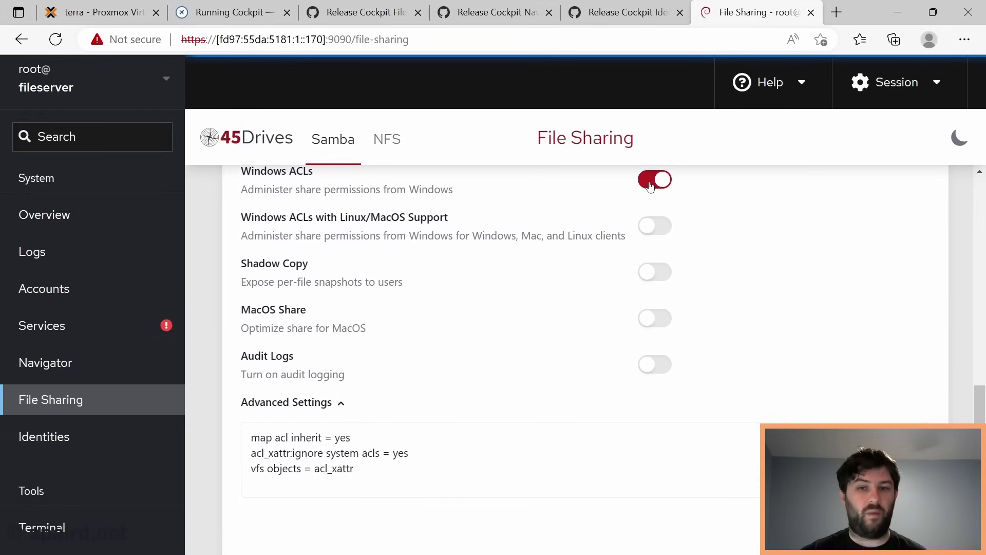
scroll(512, 386, "down", 4)
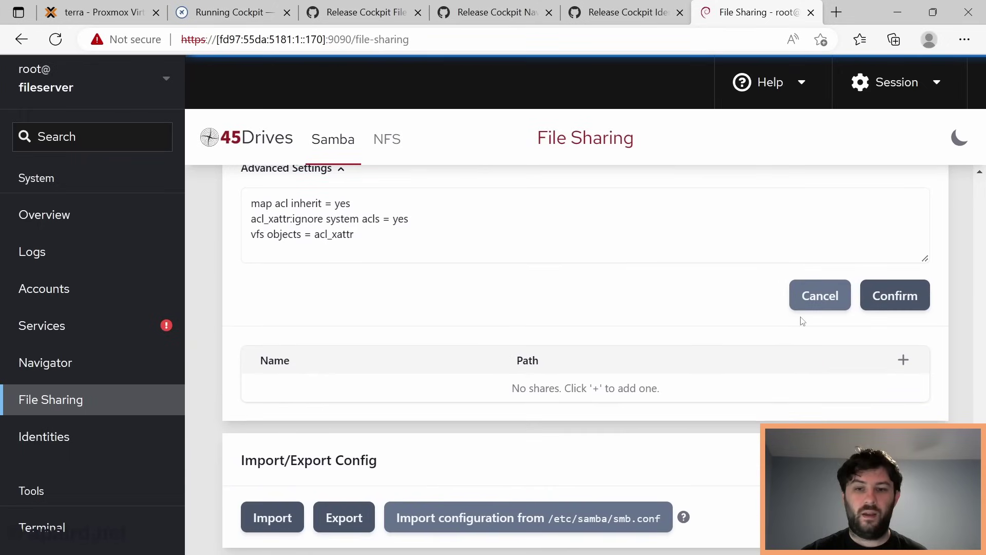
left_click(892, 306)
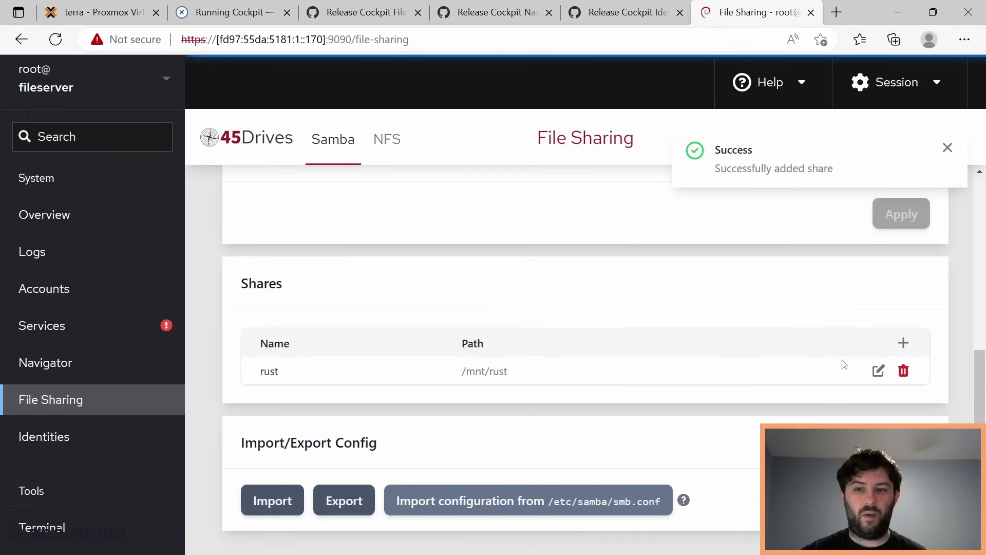
left_click(903, 342)
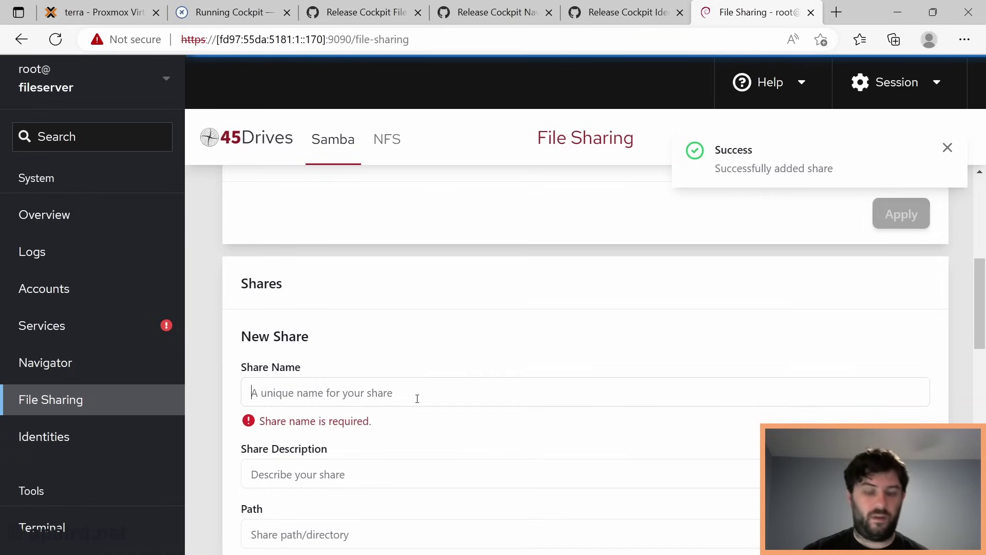
type("ssds")
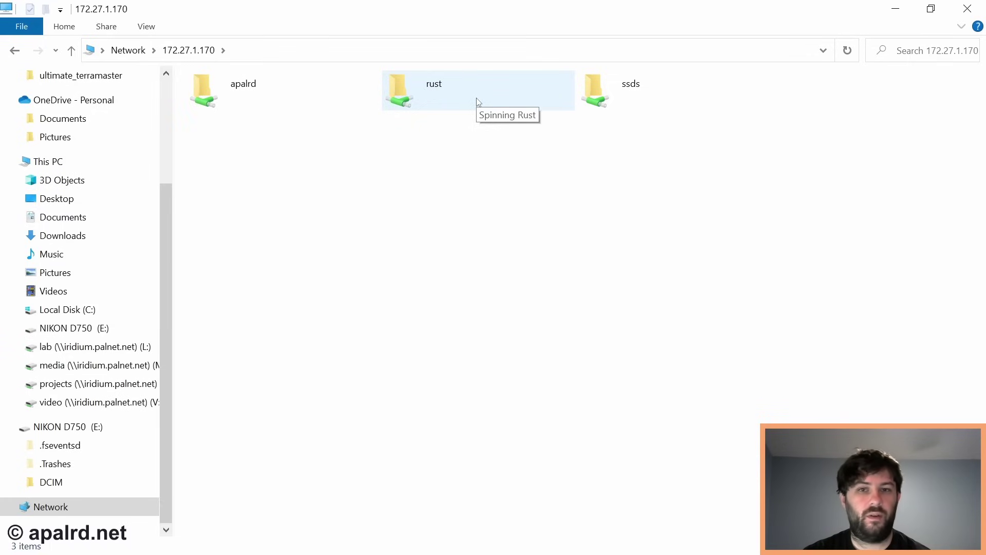
Step: Browse the fileserver's rust share and the user's home share in File Explorer, ending inside rust
double_click(476, 98)
left_click(189, 50)
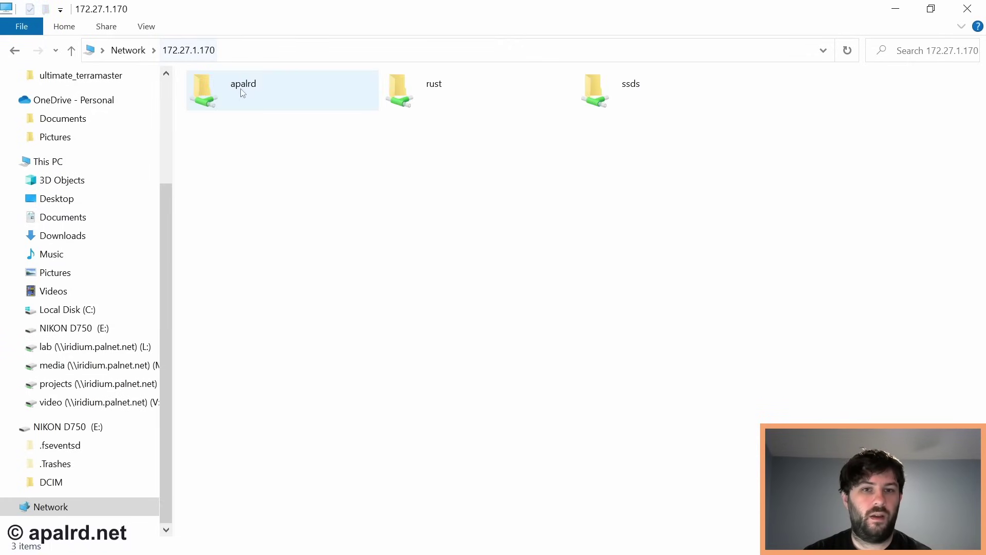
double_click(243, 92)
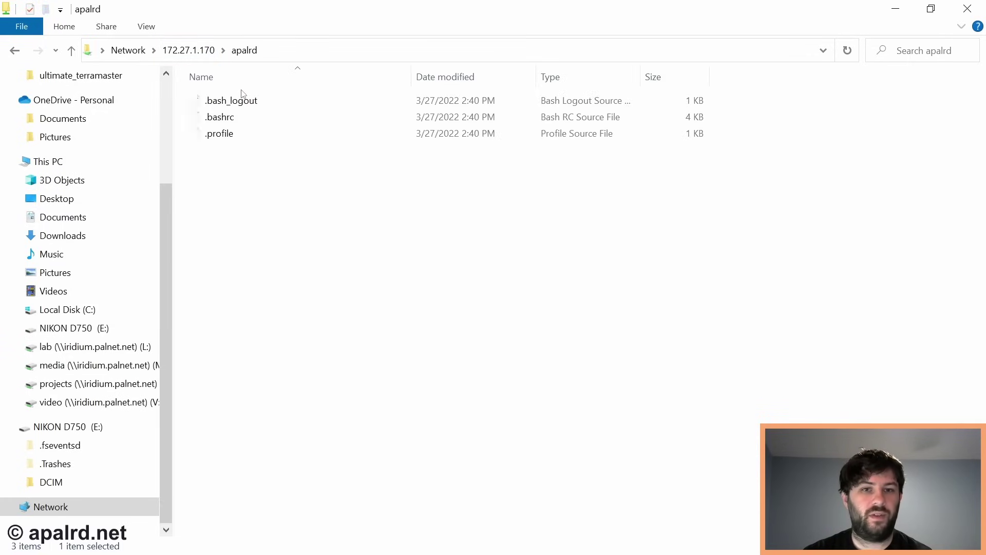
left_click(211, 53)
left_click(458, 76)
double_click(246, 94)
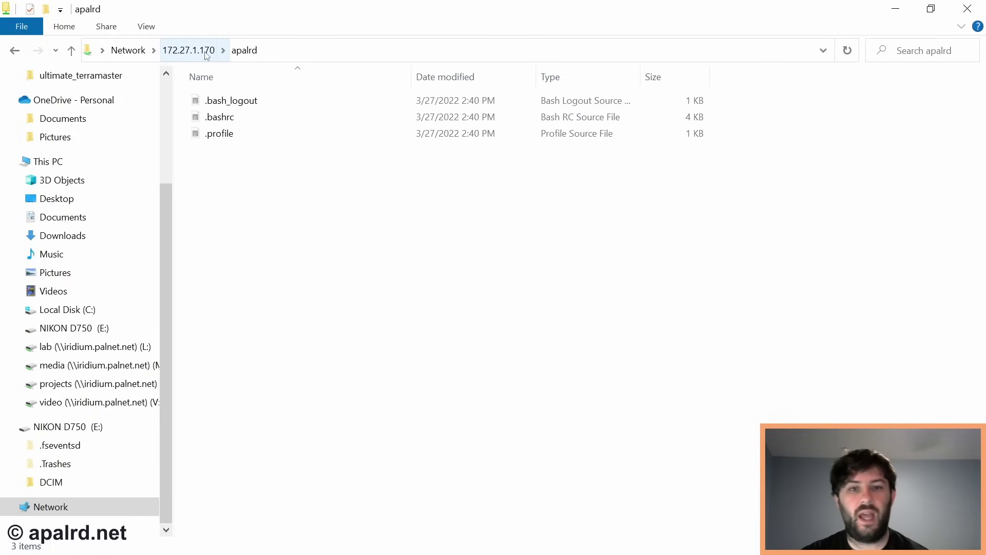
left_click(206, 56)
double_click(445, 101)
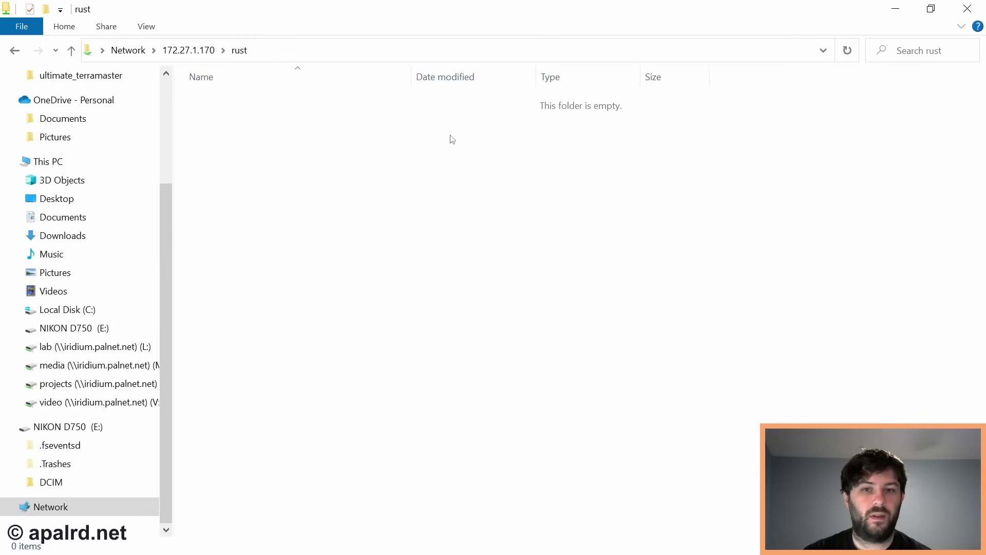
Step: Create russssst.txt in the rust share and check its owner in Cockpit Navigator's /mnt/rust
right_click(442, 192)
mouse_move(589, 473)
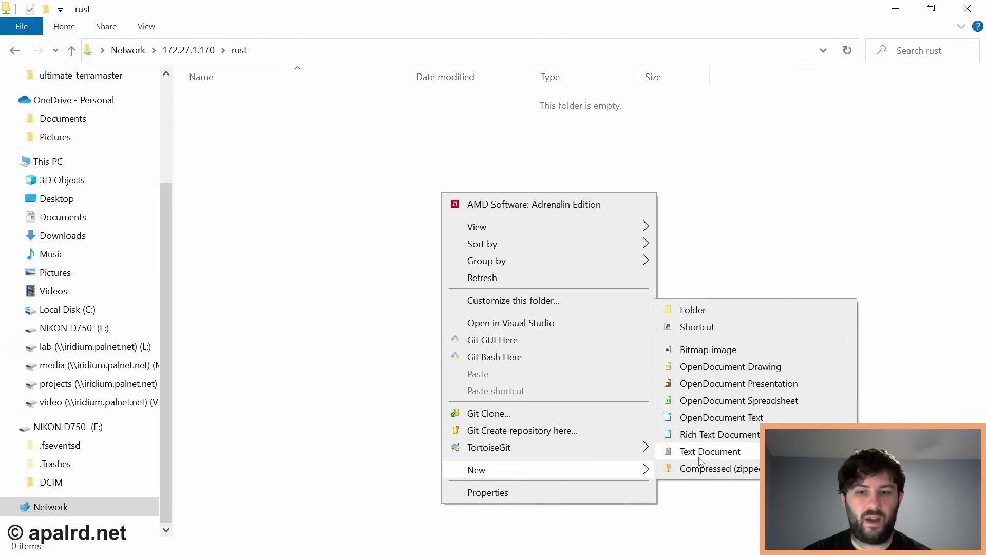
left_click(700, 448)
type("russssst.txt")
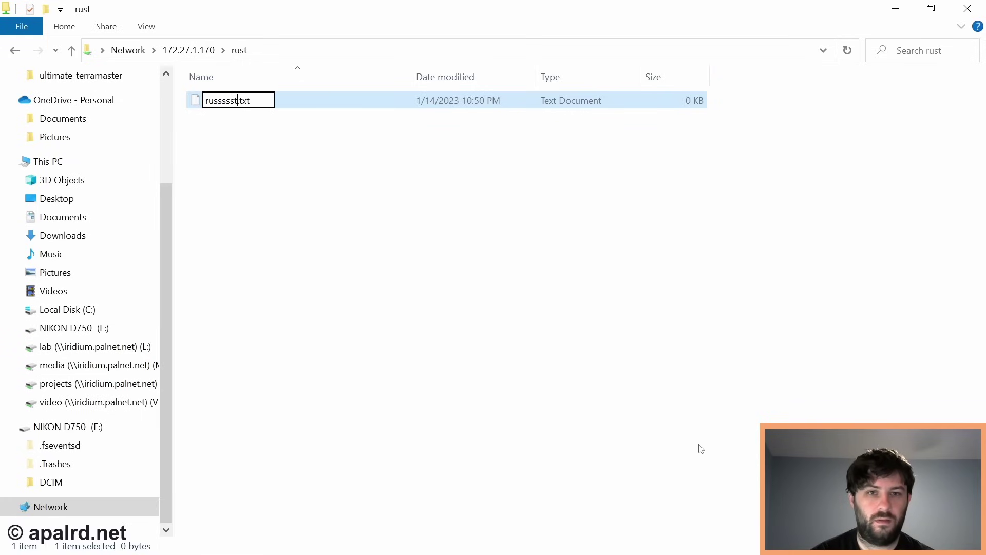
key("Return")
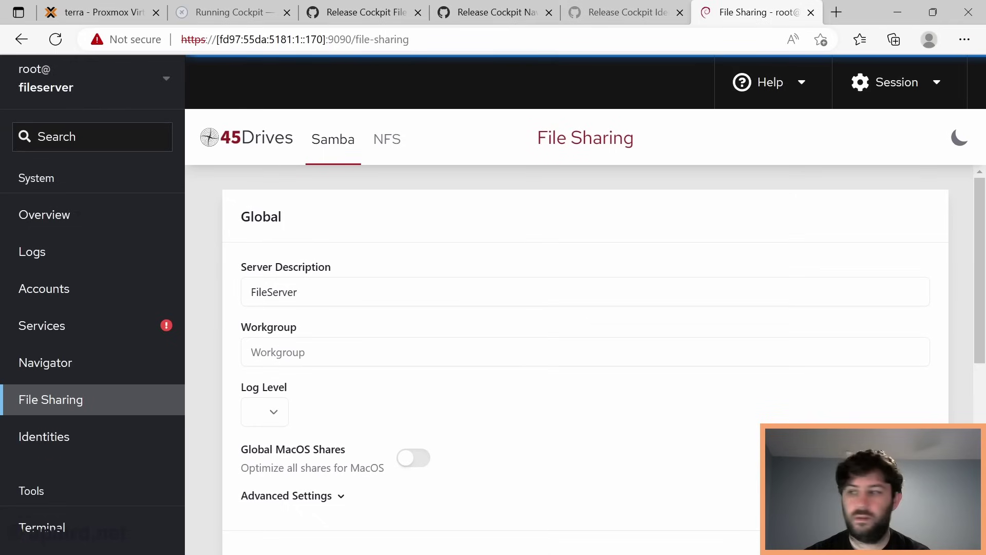
left_click(69, 368)
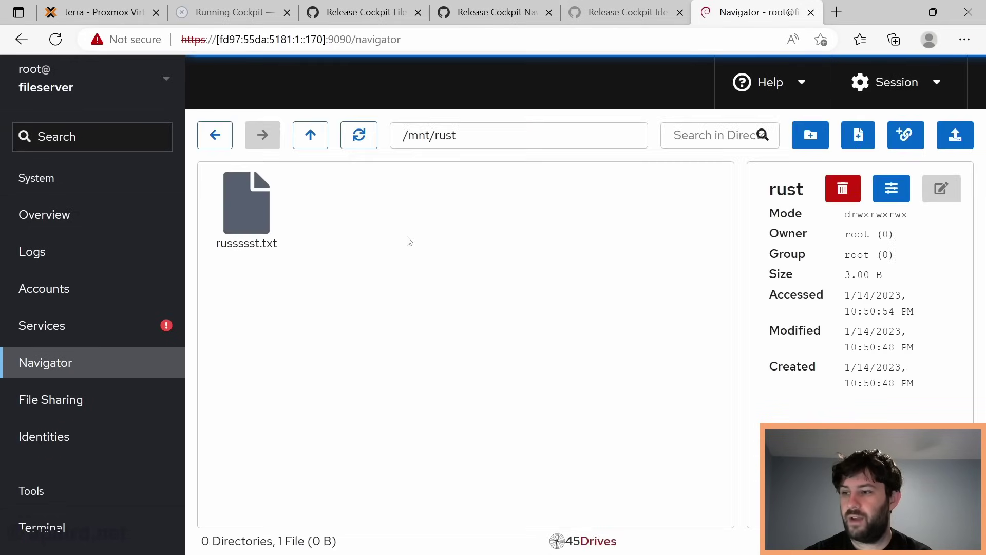
left_click(242, 213)
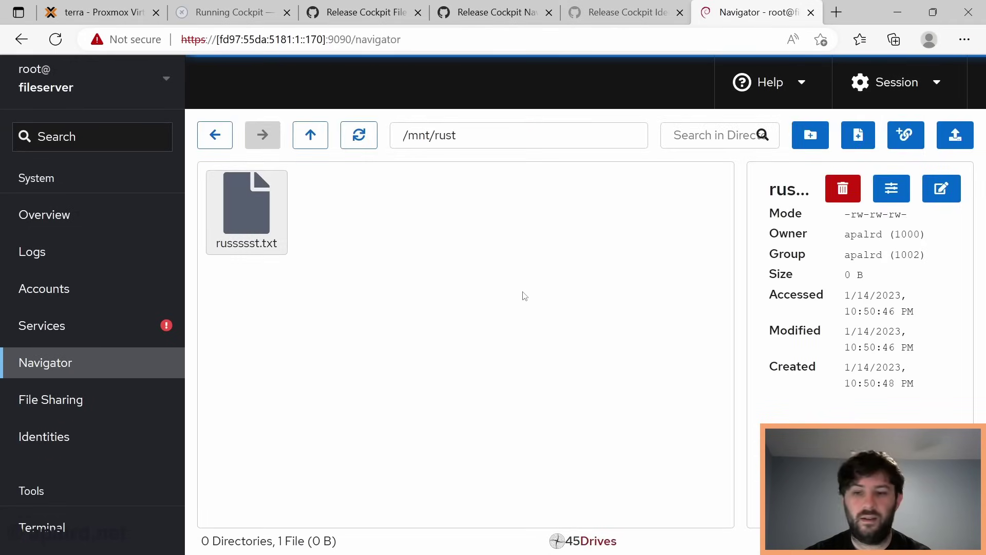